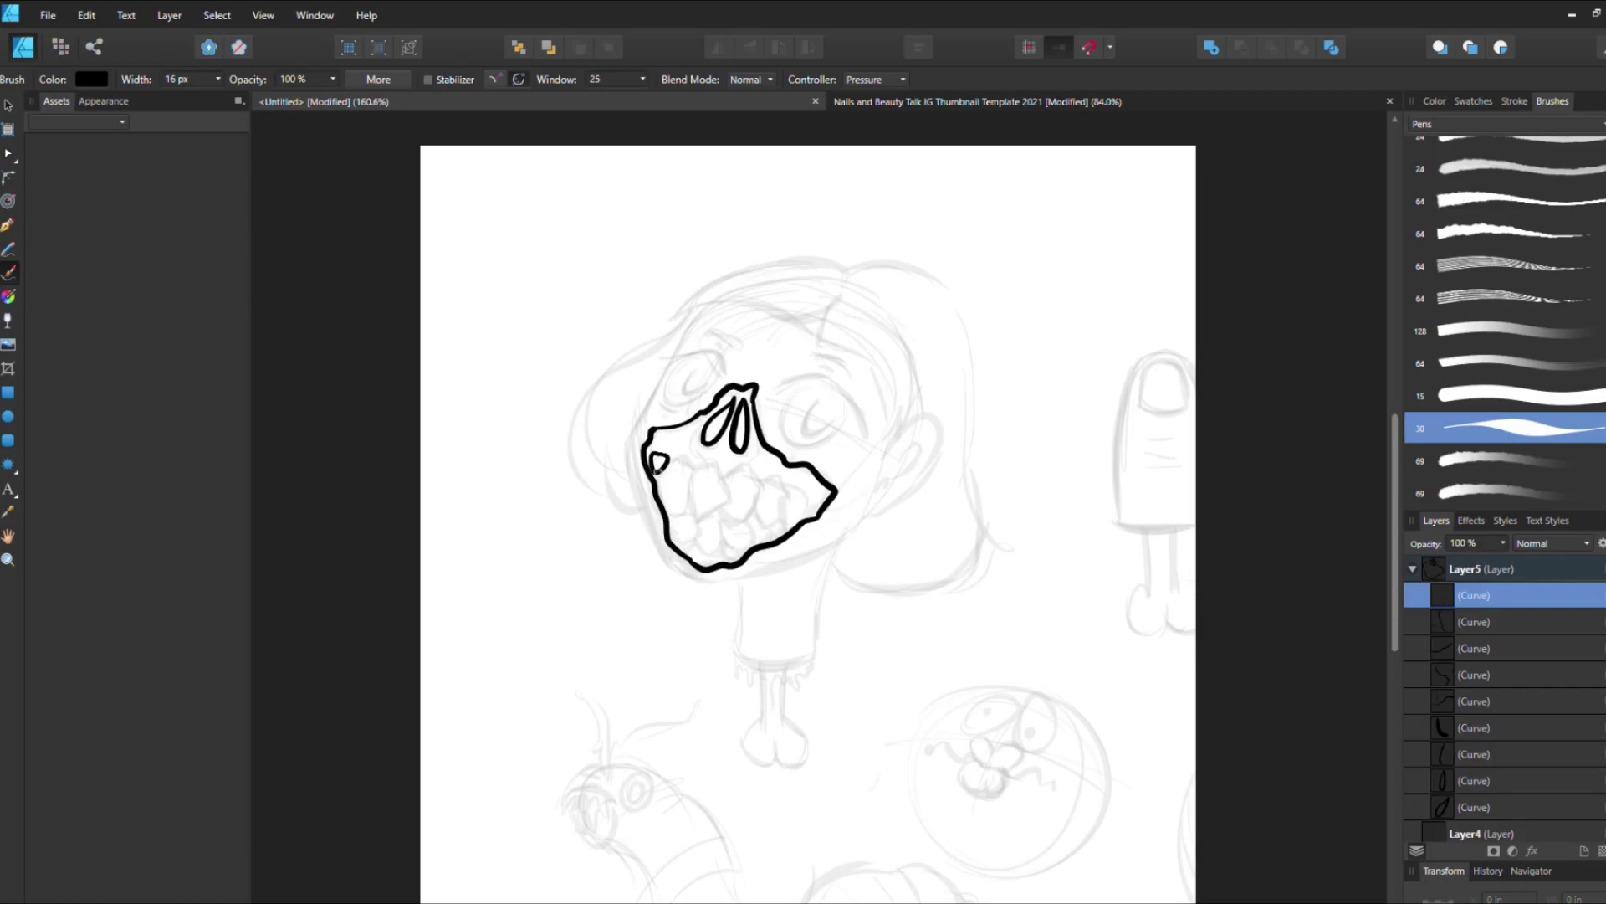
Step: Ink both circular eyes in black, redoing bad strokes, then start the ear beside the face
{"action": "key", "text": "ctrl+z"}
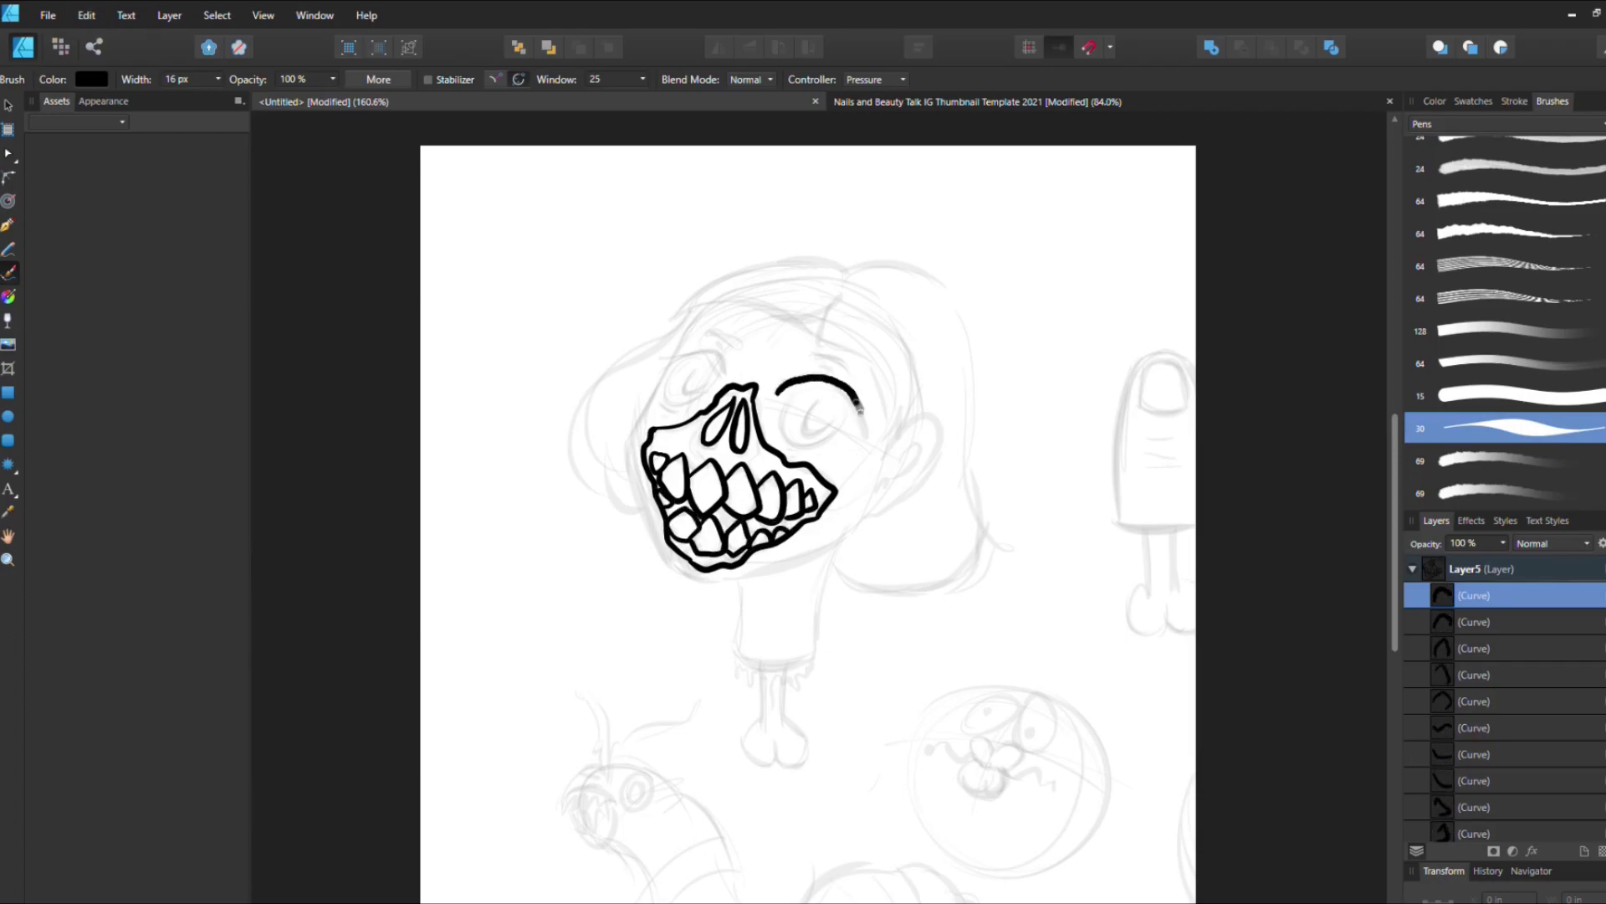
{"action": "mouse_move", "coordinate": [778, 393]}
{"action": "left_mouse_down"}
{"action": "mouse_move", "coordinate": [865, 441]}
{"action": "mouse_move", "coordinate": [803, 393]}
{"action": "left_mouse_up"}
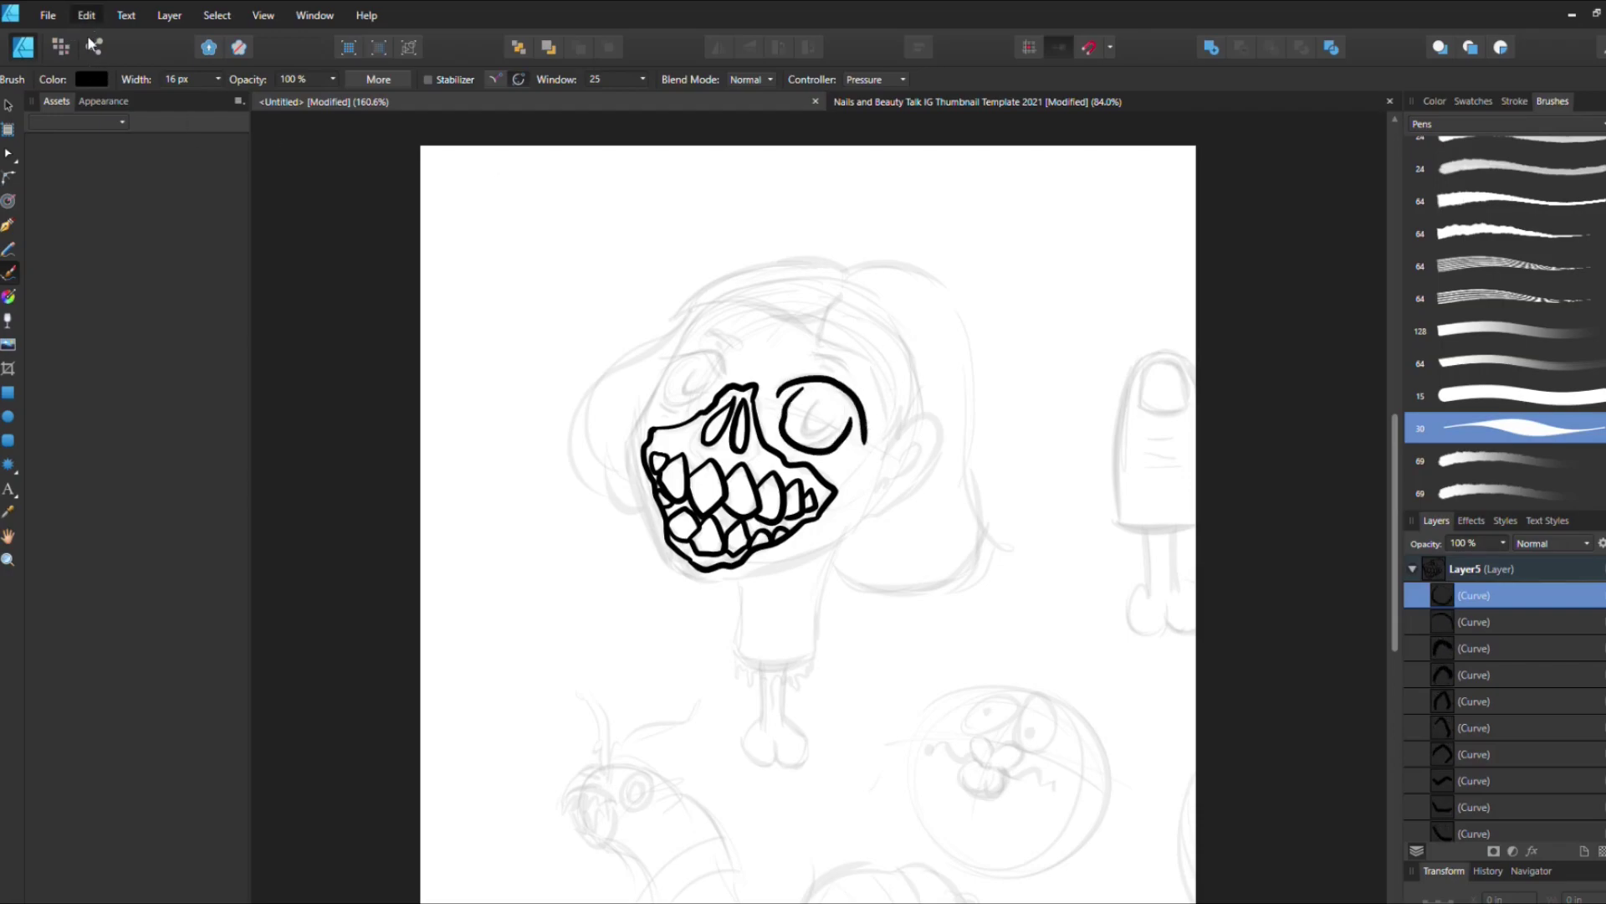
{"action": "key", "text": "ctrl+z"}
{"action": "key", "text": "ctrl+z"}
{"action": "key", "text": "ctrl+z"}
{"action": "key", "text": "ctrl+shift+z"}
{"action": "key", "text": "ctrl+z"}
{"action": "key", "text": "ctrl+shift+z"}
{"action": "left_click_drag", "start_coordinate": [675, 360], "coordinate": [671, 355]}
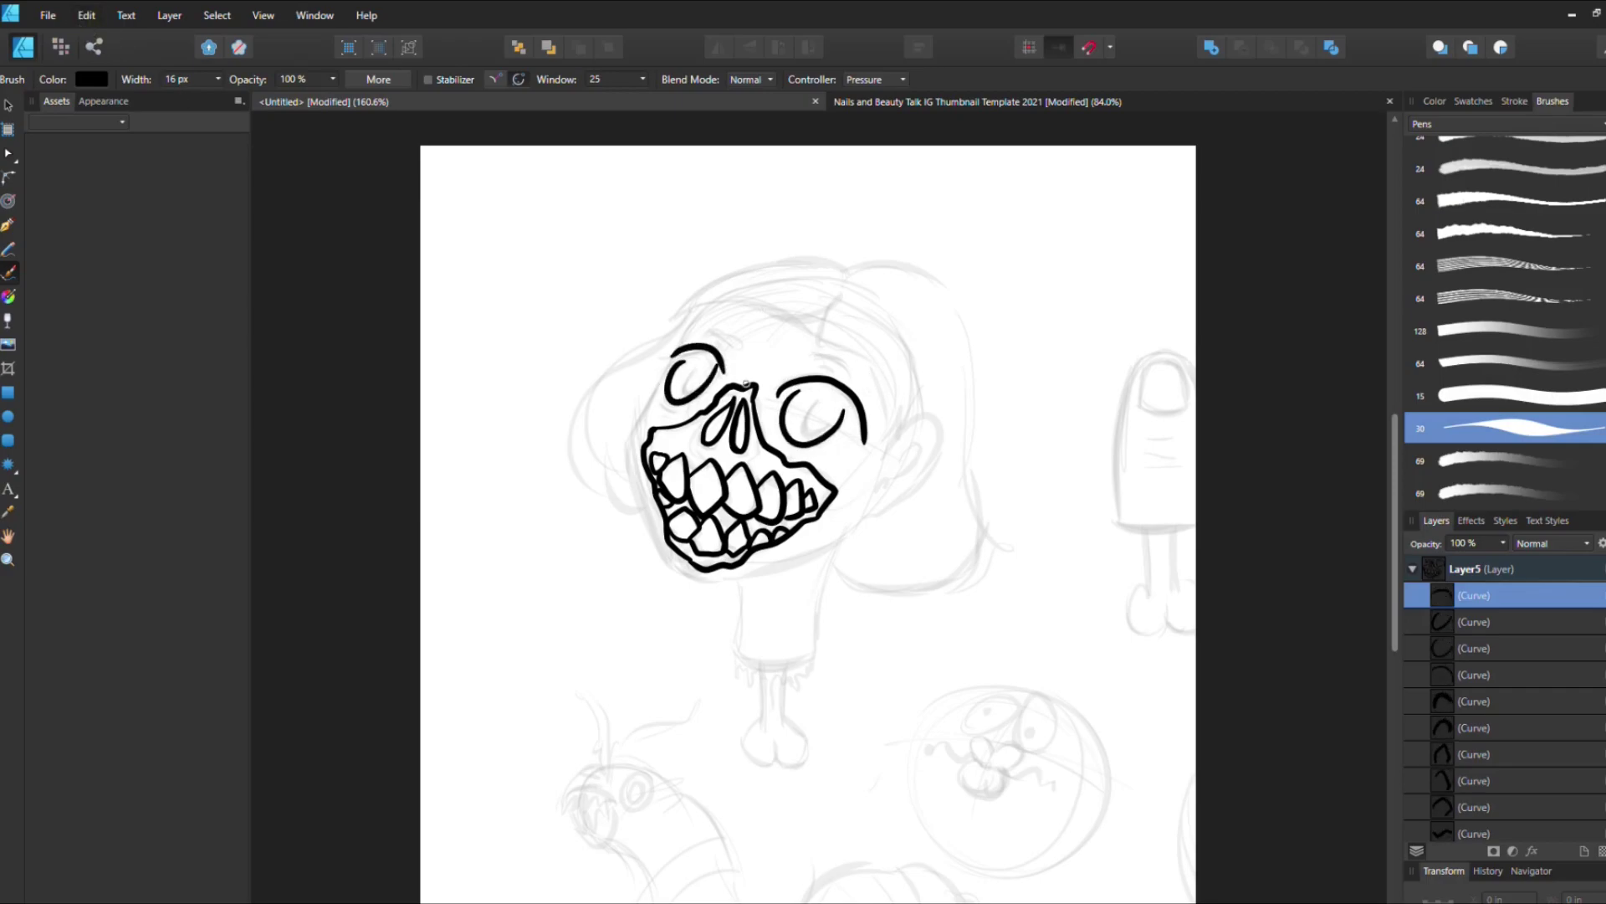
{"action": "key", "text": "ctrl+z"}
{"action": "key", "text": "ctrl+shift+z"}
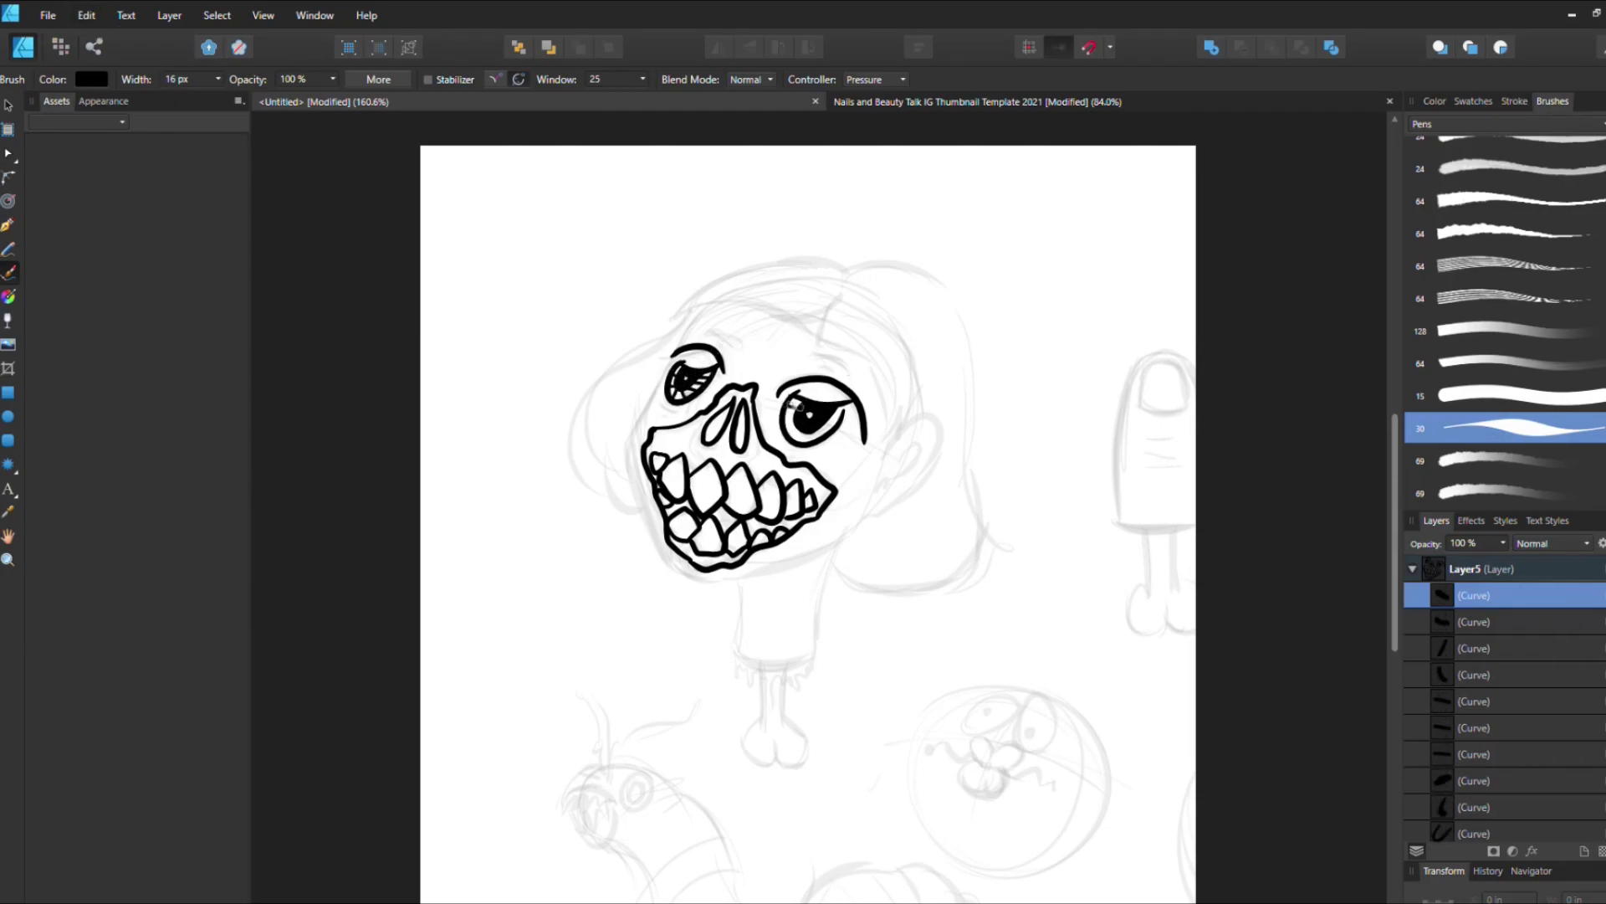
{"action": "mouse_move", "coordinate": [895, 435]}
{"action": "left_mouse_down"}
{"action": "mouse_move", "coordinate": [853, 517]}
{"action": "mouse_move", "coordinate": [908, 481]}
{"action": "left_mouse_up"}
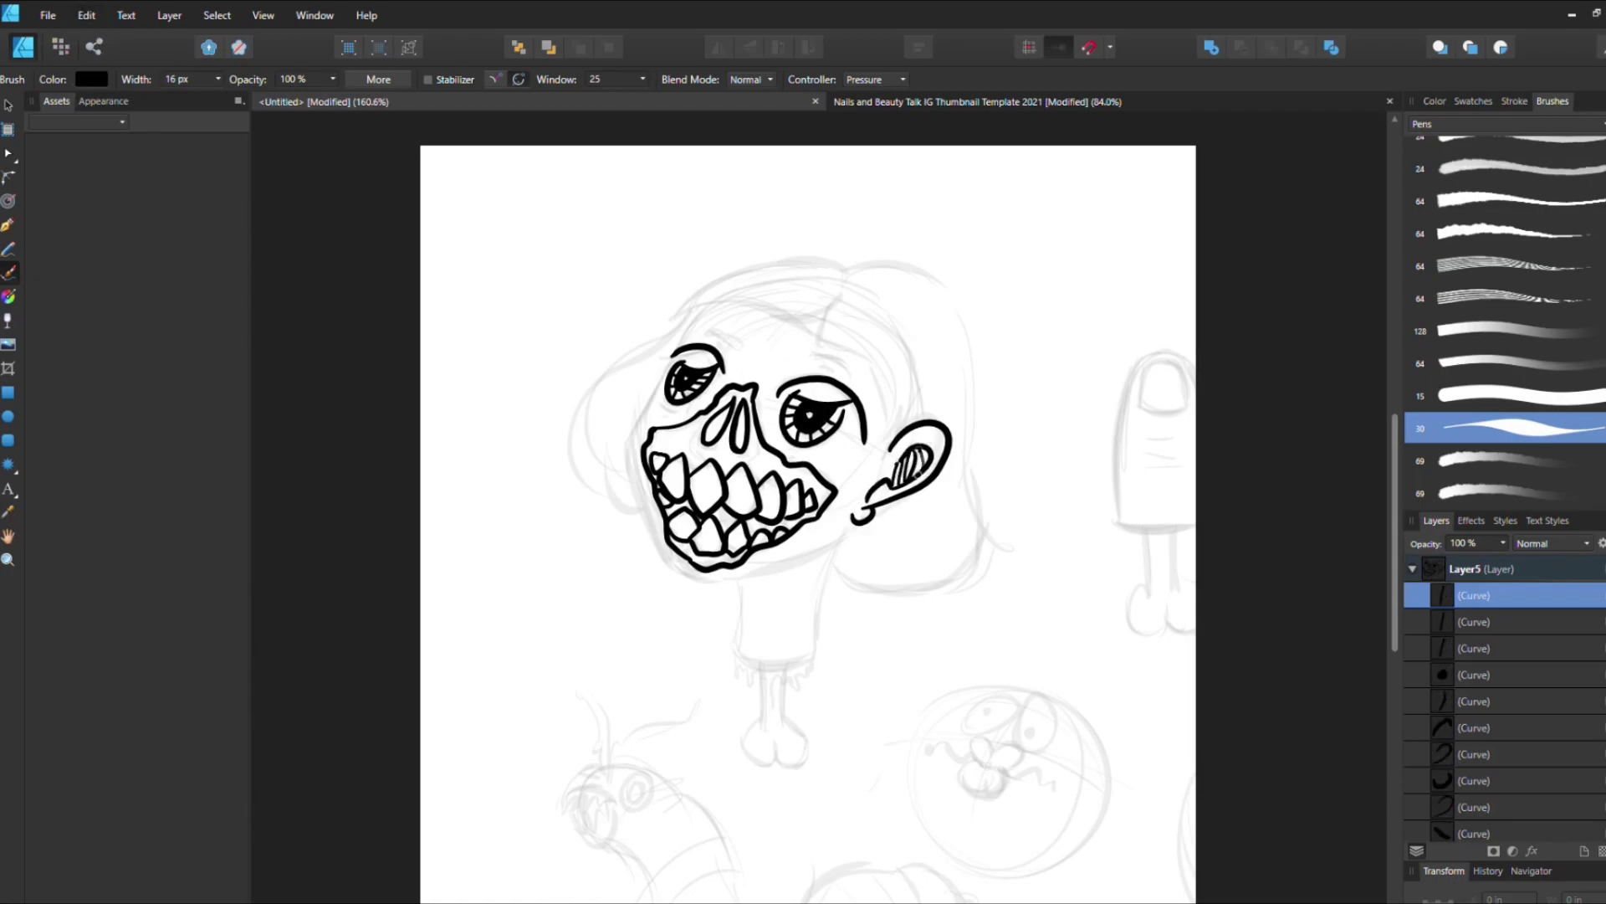
Step: Ink the jaw, the neck with drips, and the bob hair outline over the head
{"action": "mouse_move", "coordinate": [674, 346]}
{"action": "left_mouse_down"}
{"action": "mouse_move", "coordinate": [657, 552]}
{"action": "mouse_move", "coordinate": [770, 586]}
{"action": "mouse_move", "coordinate": [853, 535]}
{"action": "left_mouse_up"}
{"action": "left_click_drag", "start_coordinate": [741, 586], "coordinate": [833, 641]}
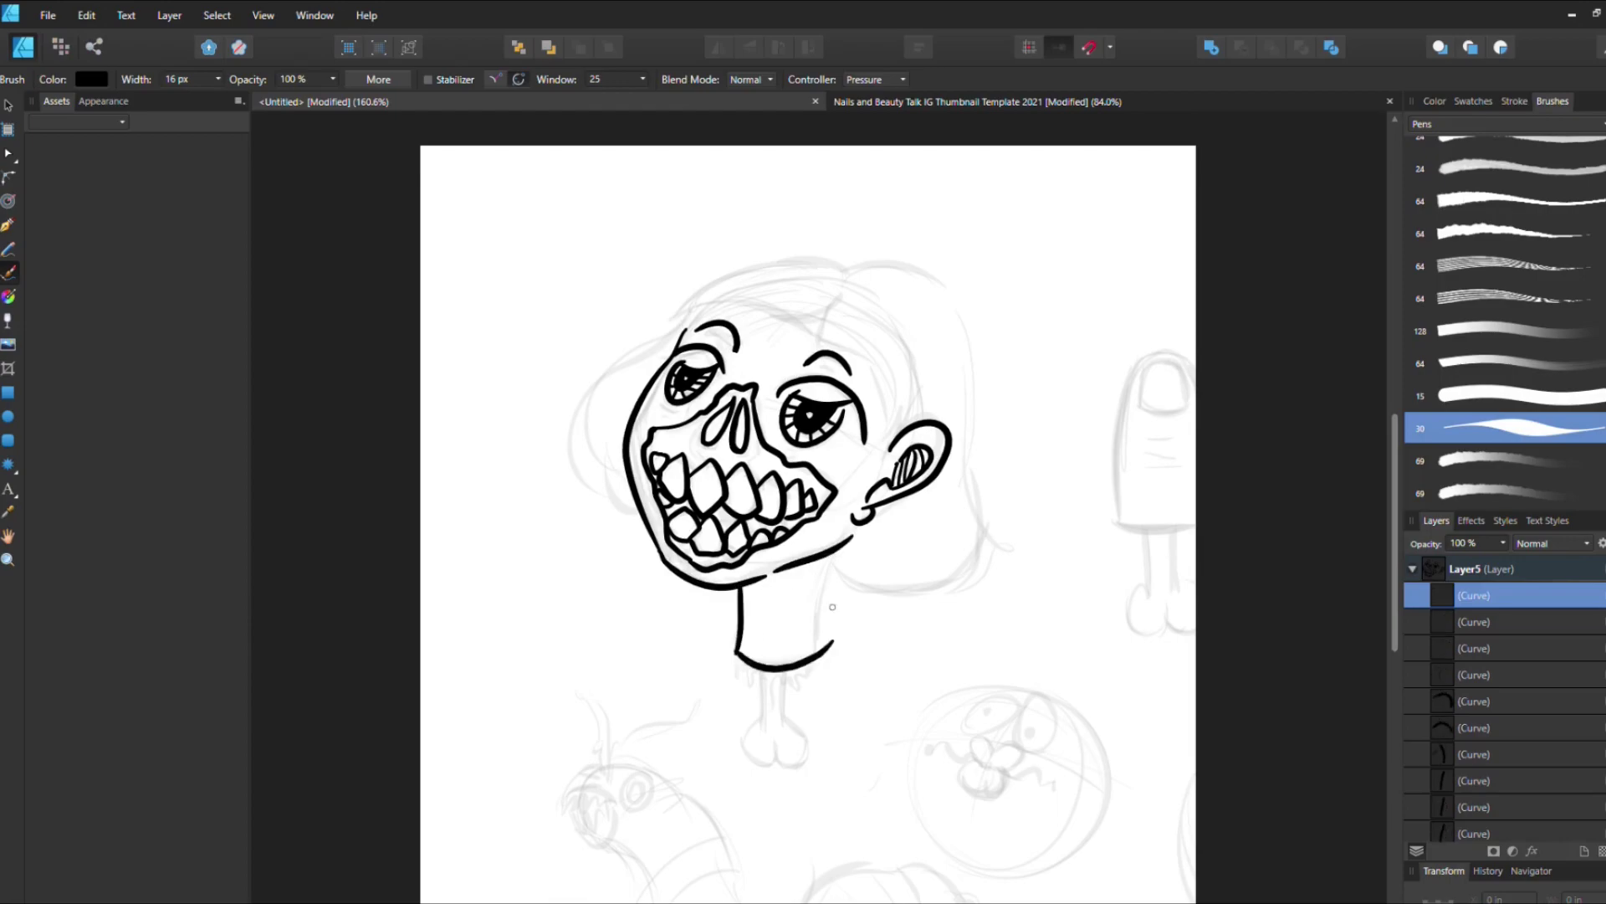
{"action": "left_click_drag", "start_coordinate": [828, 556], "coordinate": [831, 636]}
{"action": "mouse_move", "coordinate": [733, 657]}
{"action": "left_mouse_down"}
{"action": "mouse_move", "coordinate": [738, 711]}
{"action": "mouse_move", "coordinate": [785, 707]}
{"action": "left_mouse_up"}
{"action": "mouse_move", "coordinate": [829, 645]}
{"action": "left_mouse_down"}
{"action": "mouse_move", "coordinate": [811, 718]}
{"action": "mouse_move", "coordinate": [778, 763]}
{"action": "mouse_move", "coordinate": [803, 737]}
{"action": "left_mouse_up"}
{"action": "mouse_move", "coordinate": [665, 317]}
{"action": "left_mouse_down"}
{"action": "mouse_move", "coordinate": [832, 263]}
{"action": "mouse_move", "coordinate": [890, 380]}
{"action": "mouse_move", "coordinate": [877, 456]}
{"action": "left_mouse_up"}
{"action": "mouse_move", "coordinate": [841, 276]}
{"action": "left_mouse_down"}
{"action": "mouse_move", "coordinate": [1001, 423]}
{"action": "mouse_move", "coordinate": [853, 577]}
{"action": "left_mouse_up"}
{"action": "mouse_move", "coordinate": [688, 311]}
{"action": "left_mouse_down"}
{"action": "mouse_move", "coordinate": [621, 540]}
{"action": "mouse_move", "coordinate": [663, 562]}
{"action": "mouse_move", "coordinate": [699, 327]}
{"action": "left_mouse_up"}
Step: Add eyelashes around the eyes and small hatch marks on the face and neck
{"action": "left_click_drag", "start_coordinate": [866, 407], "coordinate": [880, 403]}
{"action": "left_click_drag", "start_coordinate": [867, 414], "coordinate": [882, 415]}
{"action": "left_click_drag", "start_coordinate": [865, 420], "coordinate": [879, 425]}
{"action": "left_click_drag", "start_coordinate": [691, 344], "coordinate": [694, 332]}
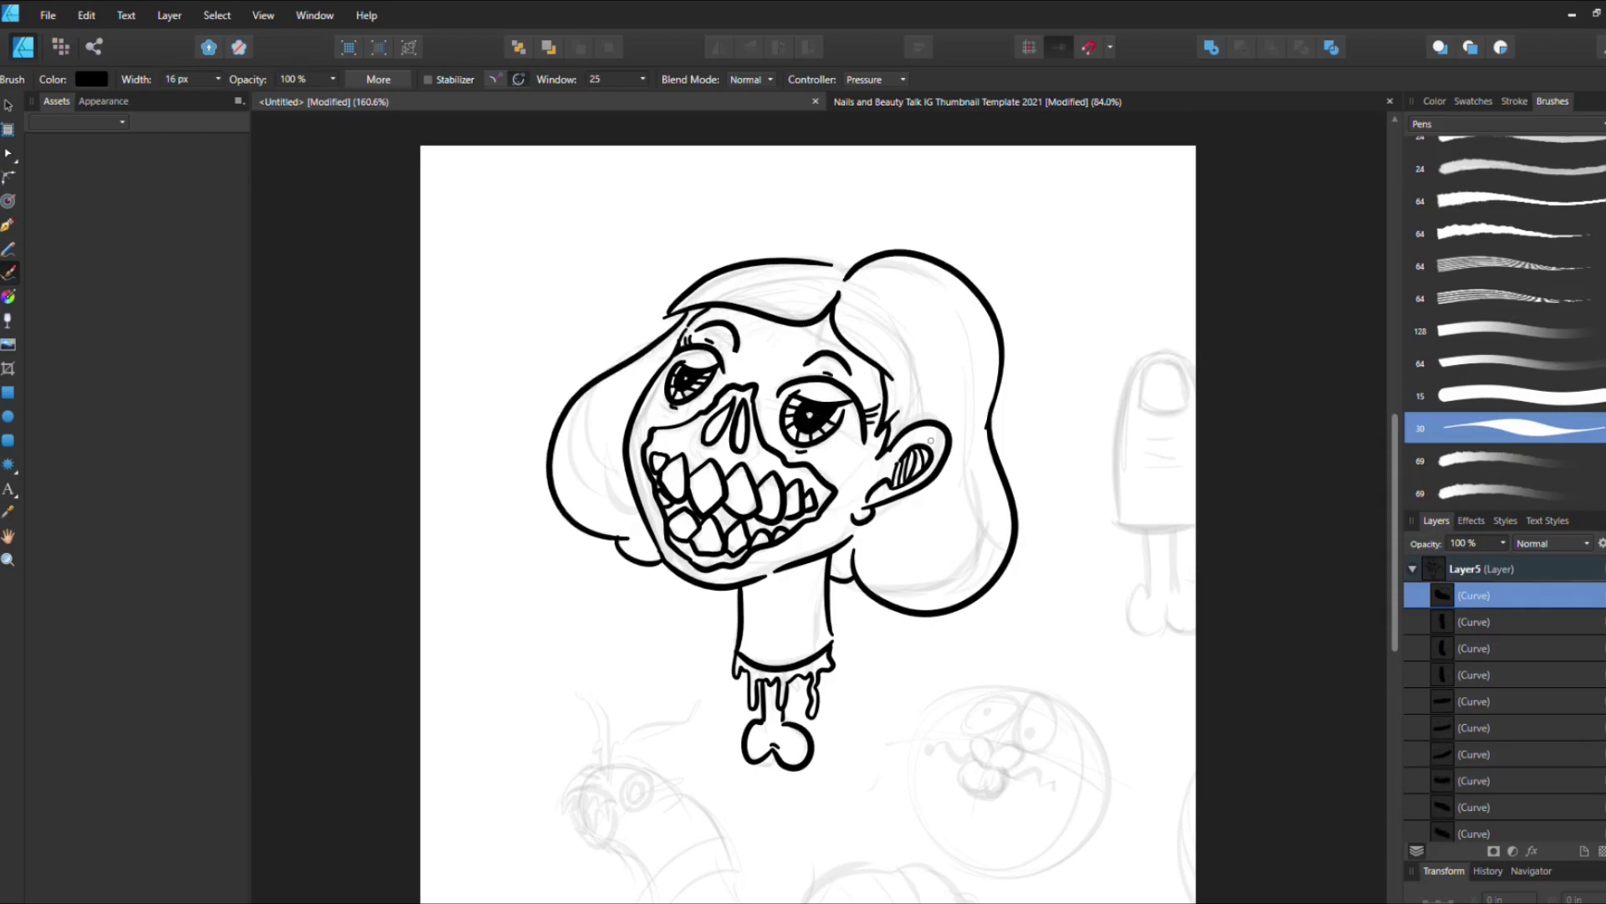
{"action": "left_click_drag", "start_coordinate": [765, 348], "coordinate": [781, 346]}
{"action": "left_click_drag", "start_coordinate": [848, 474], "coordinate": [858, 480]}
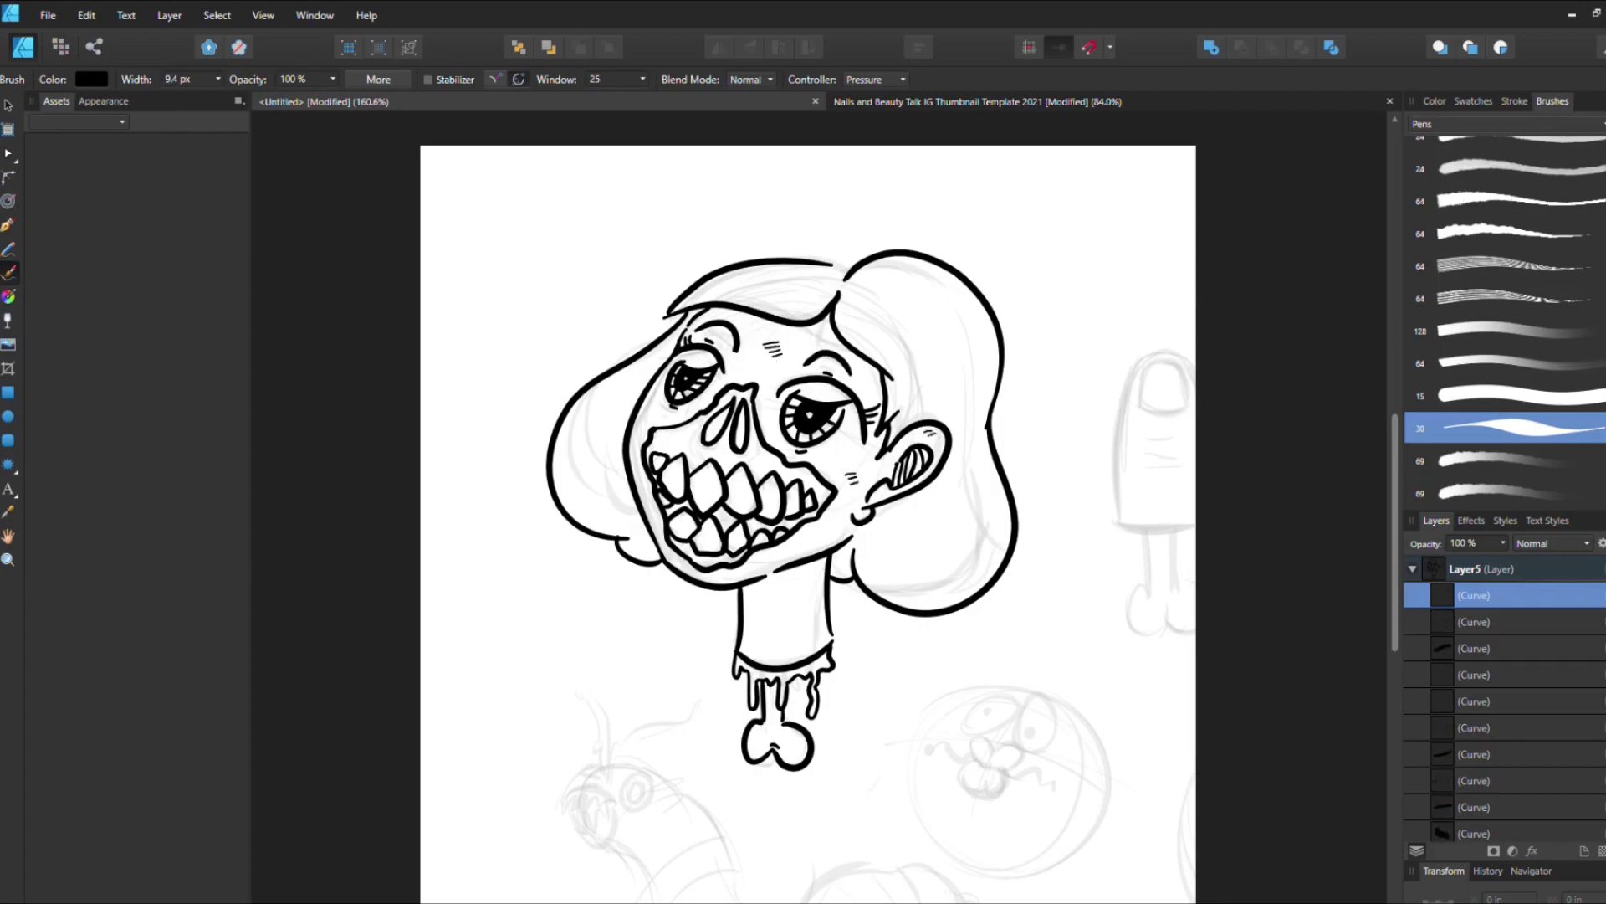
{"action": "left_click_drag", "start_coordinate": [930, 435], "coordinate": [939, 441]}
{"action": "left_click_drag", "start_coordinate": [810, 569], "coordinate": [819, 589]}
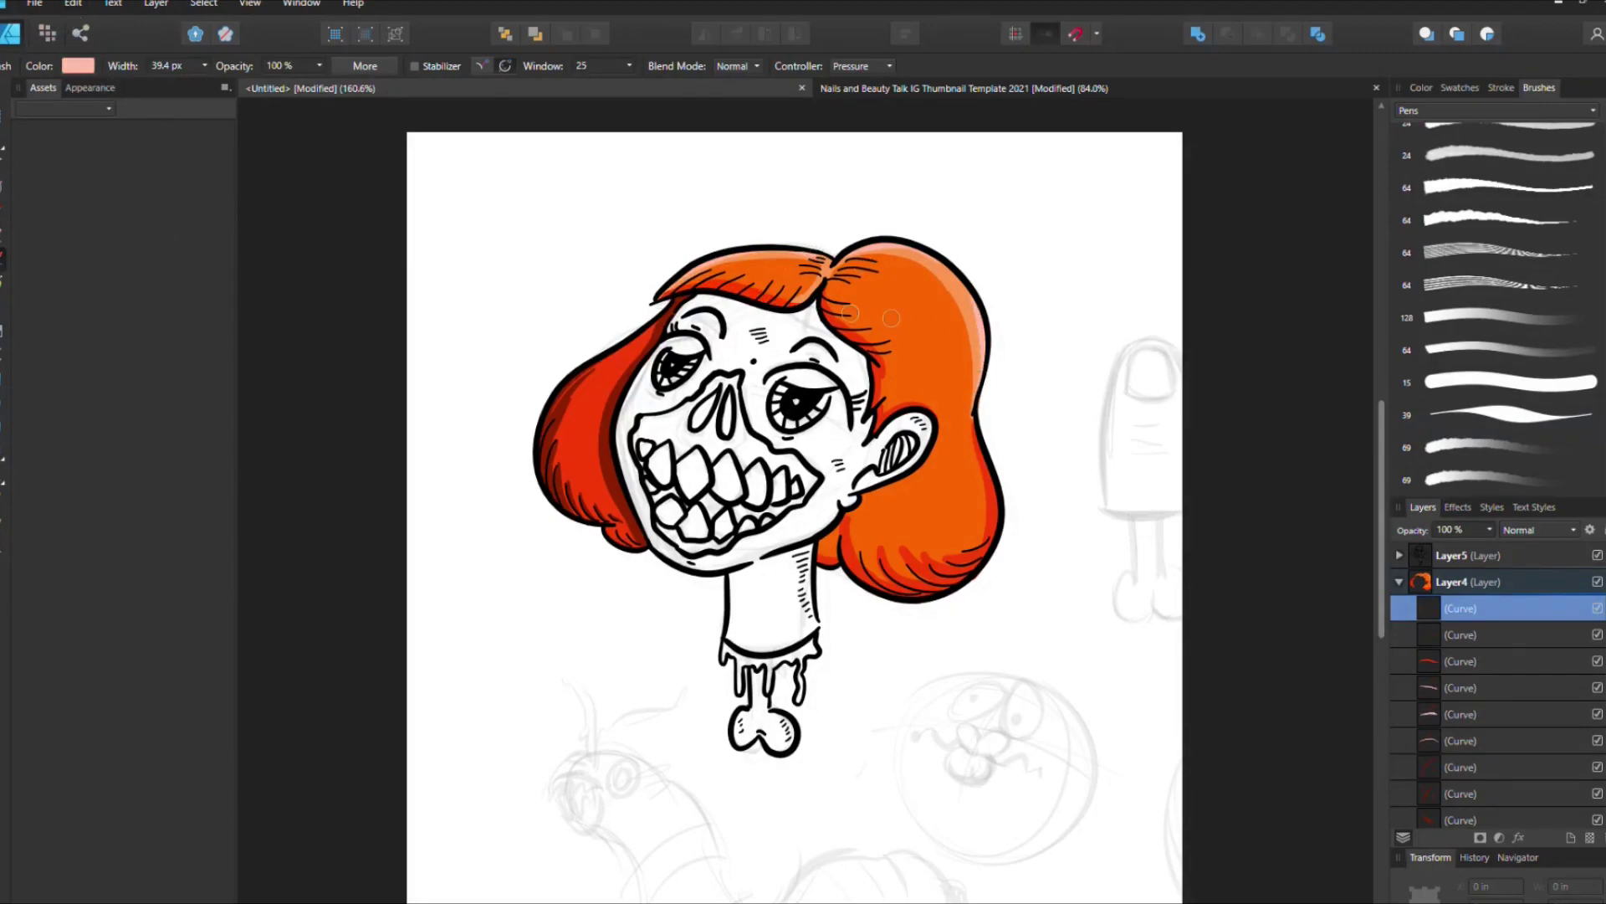
Step: Paint peach skin tone over the forehead, cheeks, ear, jaw and neck
{"action": "left_click_drag", "start_coordinate": [644, 352], "coordinate": [636, 535]}
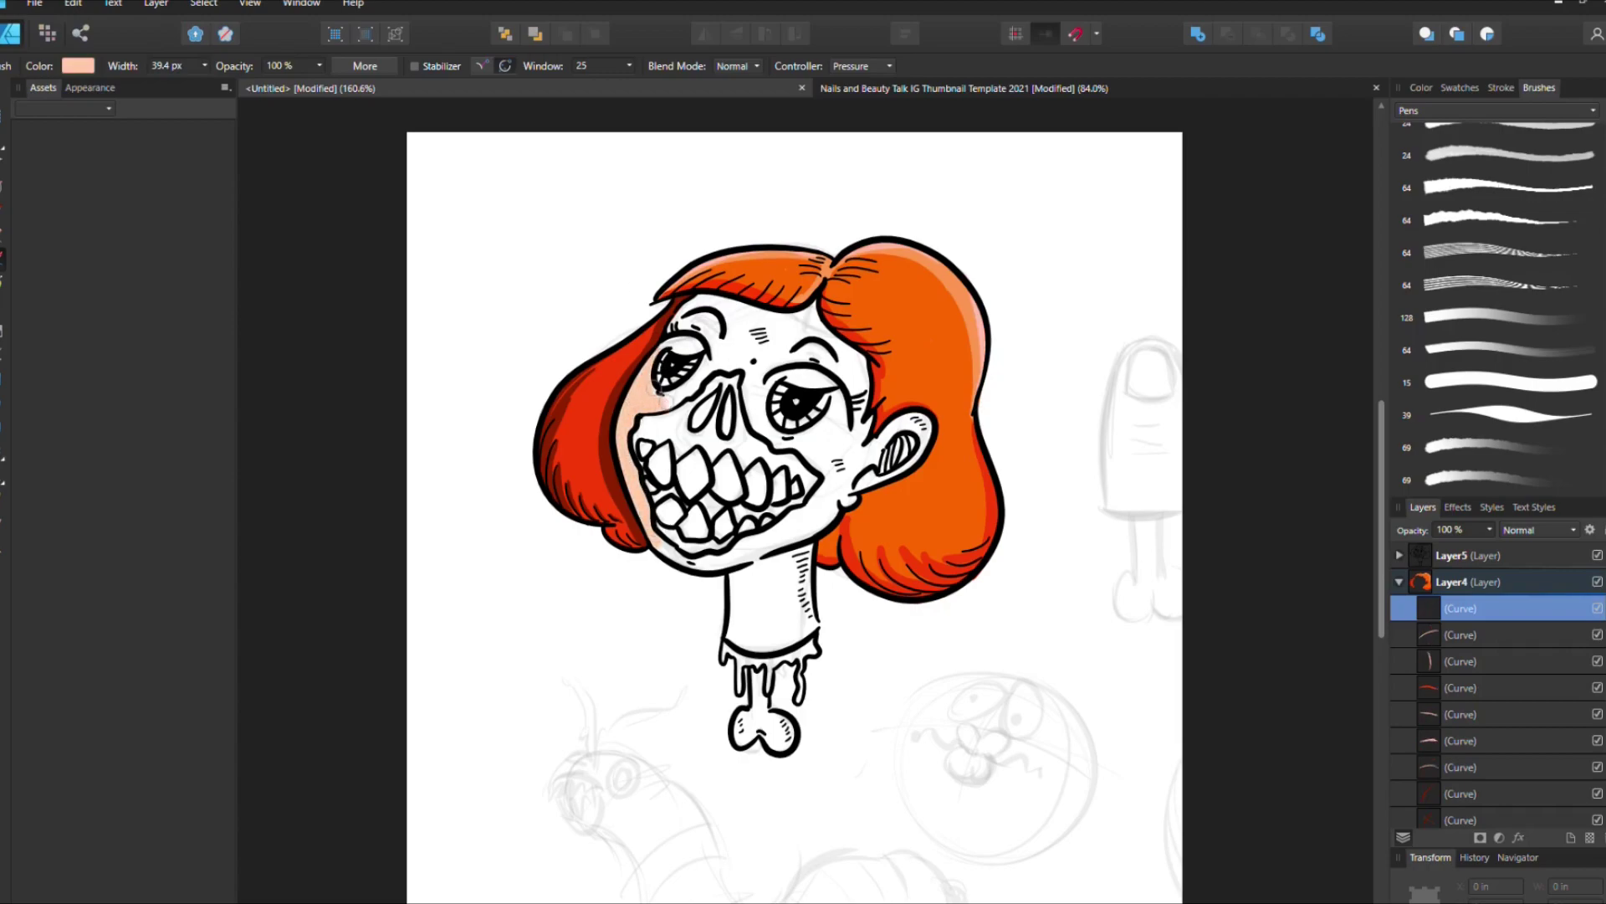
{"action": "left_click_drag", "start_coordinate": [640, 423], "coordinate": [814, 352]}
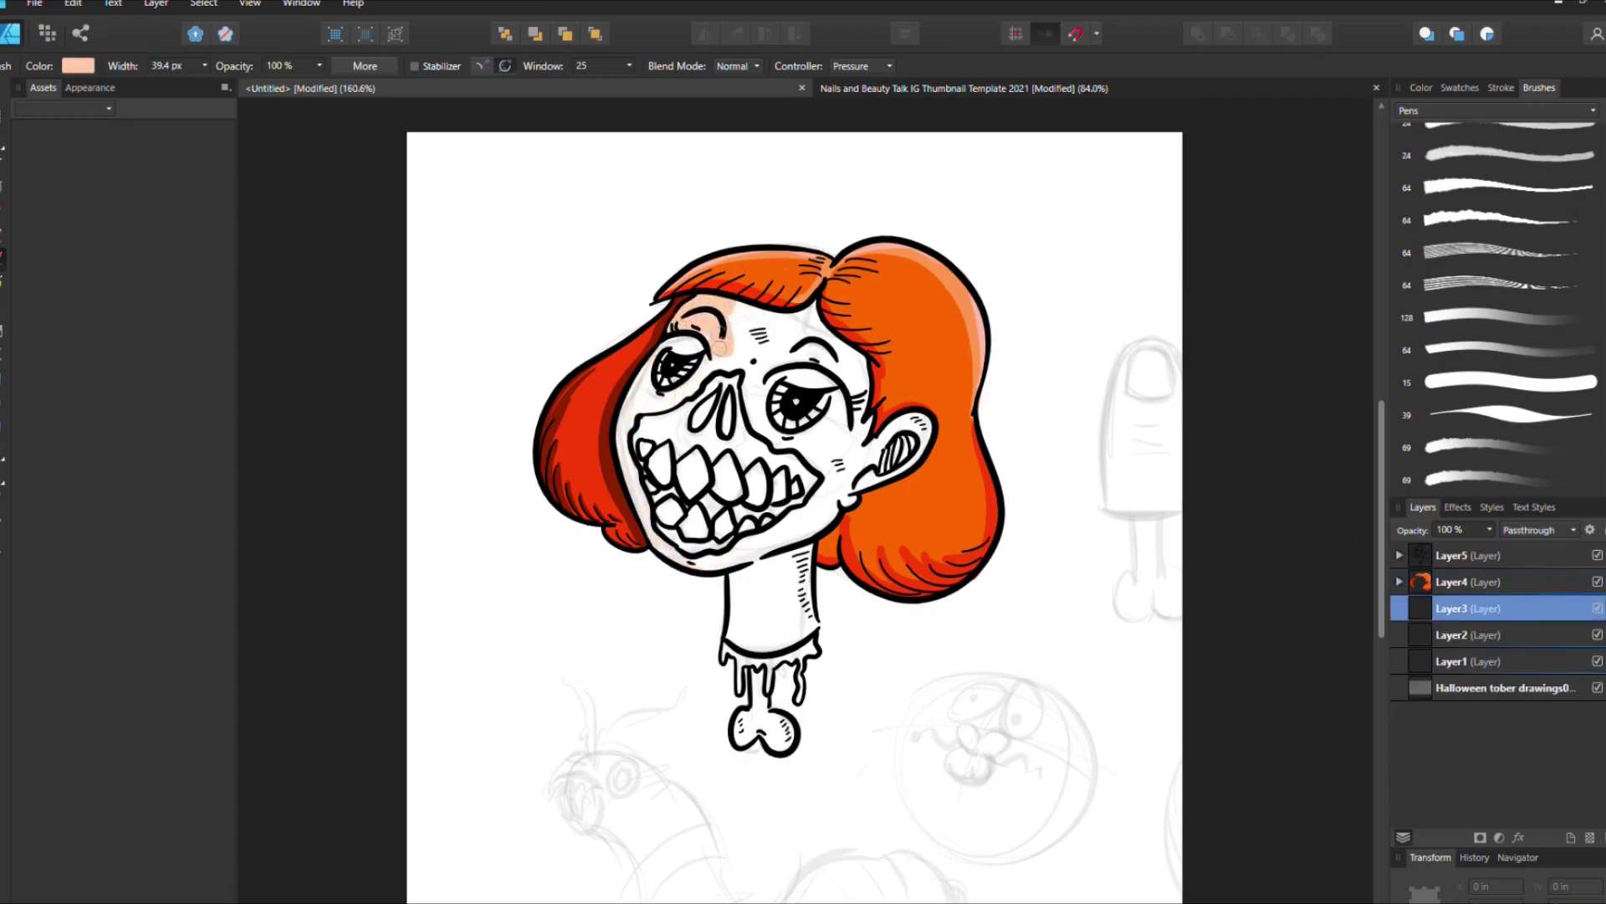
{"action": "mouse_move", "coordinate": [681, 312]}
{"action": "left_mouse_down"}
{"action": "mouse_move", "coordinate": [720, 385]}
{"action": "mouse_move", "coordinate": [633, 457]}
{"action": "mouse_move", "coordinate": [657, 362]}
{"action": "left_mouse_up"}
{"action": "left_click_drag", "start_coordinate": [815, 310], "coordinate": [749, 384]}
{"action": "left_click_drag", "start_coordinate": [849, 305], "coordinate": [786, 368]}
{"action": "left_click_drag", "start_coordinate": [782, 429], "coordinate": [820, 442]}
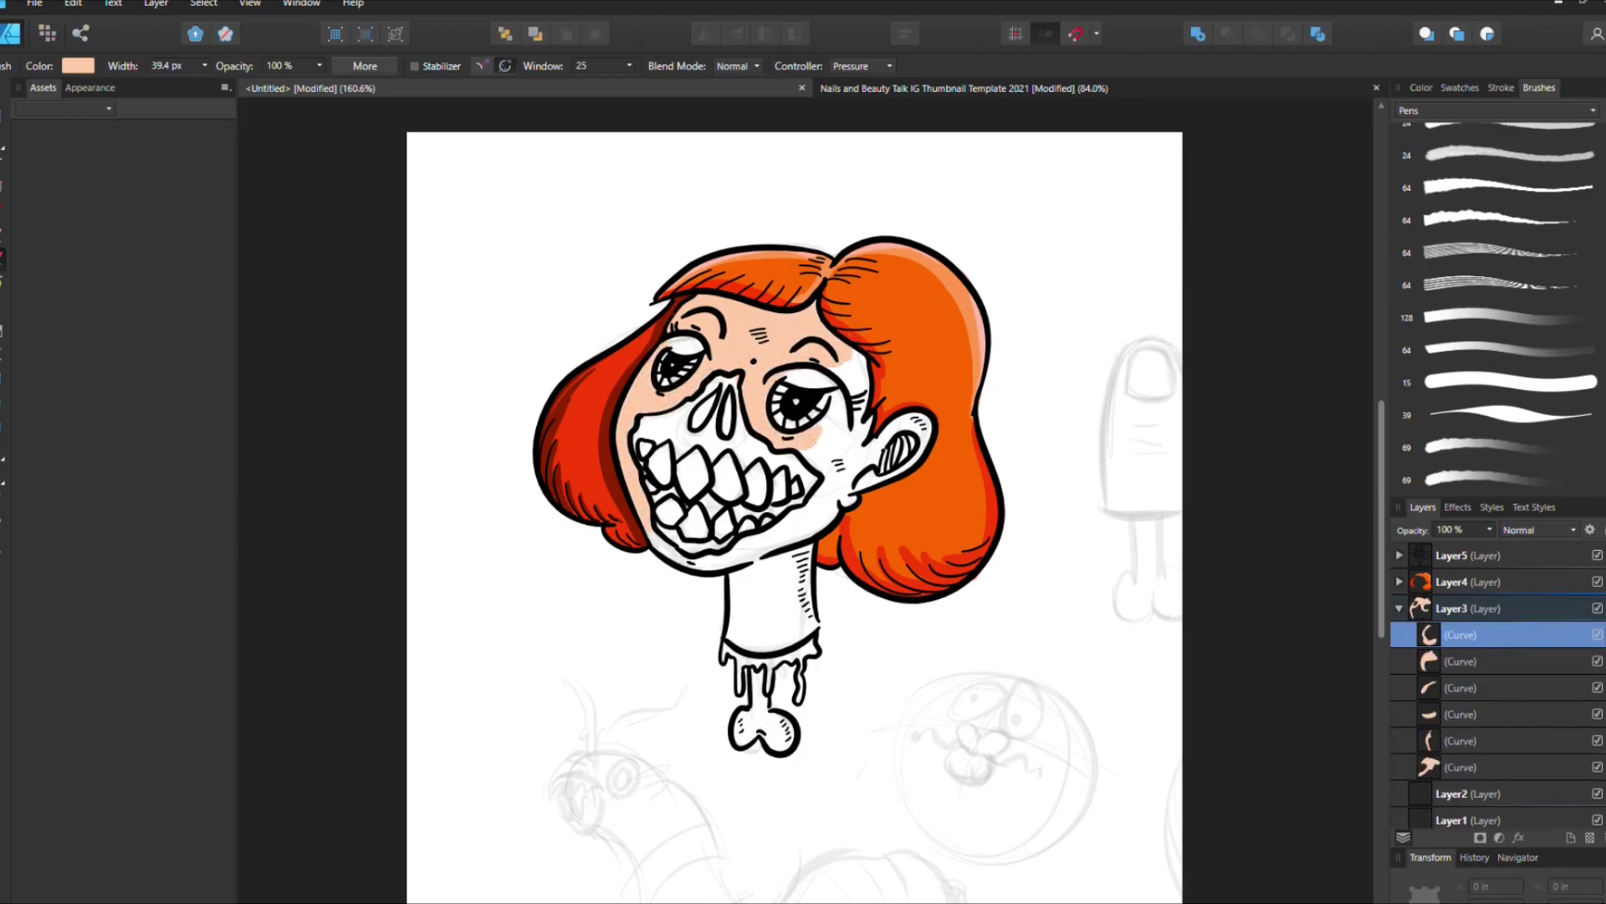
{"action": "mouse_move", "coordinate": [787, 377]}
{"action": "left_mouse_down"}
{"action": "mouse_move", "coordinate": [829, 385]}
{"action": "mouse_move", "coordinate": [837, 451]}
{"action": "mouse_move", "coordinate": [862, 485]}
{"action": "mouse_move", "coordinate": [908, 435]}
{"action": "mouse_move", "coordinate": [824, 514]}
{"action": "mouse_move", "coordinate": [665, 548]}
{"action": "left_mouse_up"}
{"action": "left_click_drag", "start_coordinate": [804, 520], "coordinate": [837, 538]}
{"action": "left_click_drag", "start_coordinate": [737, 577], "coordinate": [737, 640]}
{"action": "mouse_move", "coordinate": [753, 560]}
{"action": "left_mouse_down"}
{"action": "mouse_move", "coordinate": [787, 648]}
{"action": "mouse_move", "coordinate": [816, 644]}
{"action": "left_mouse_up"}
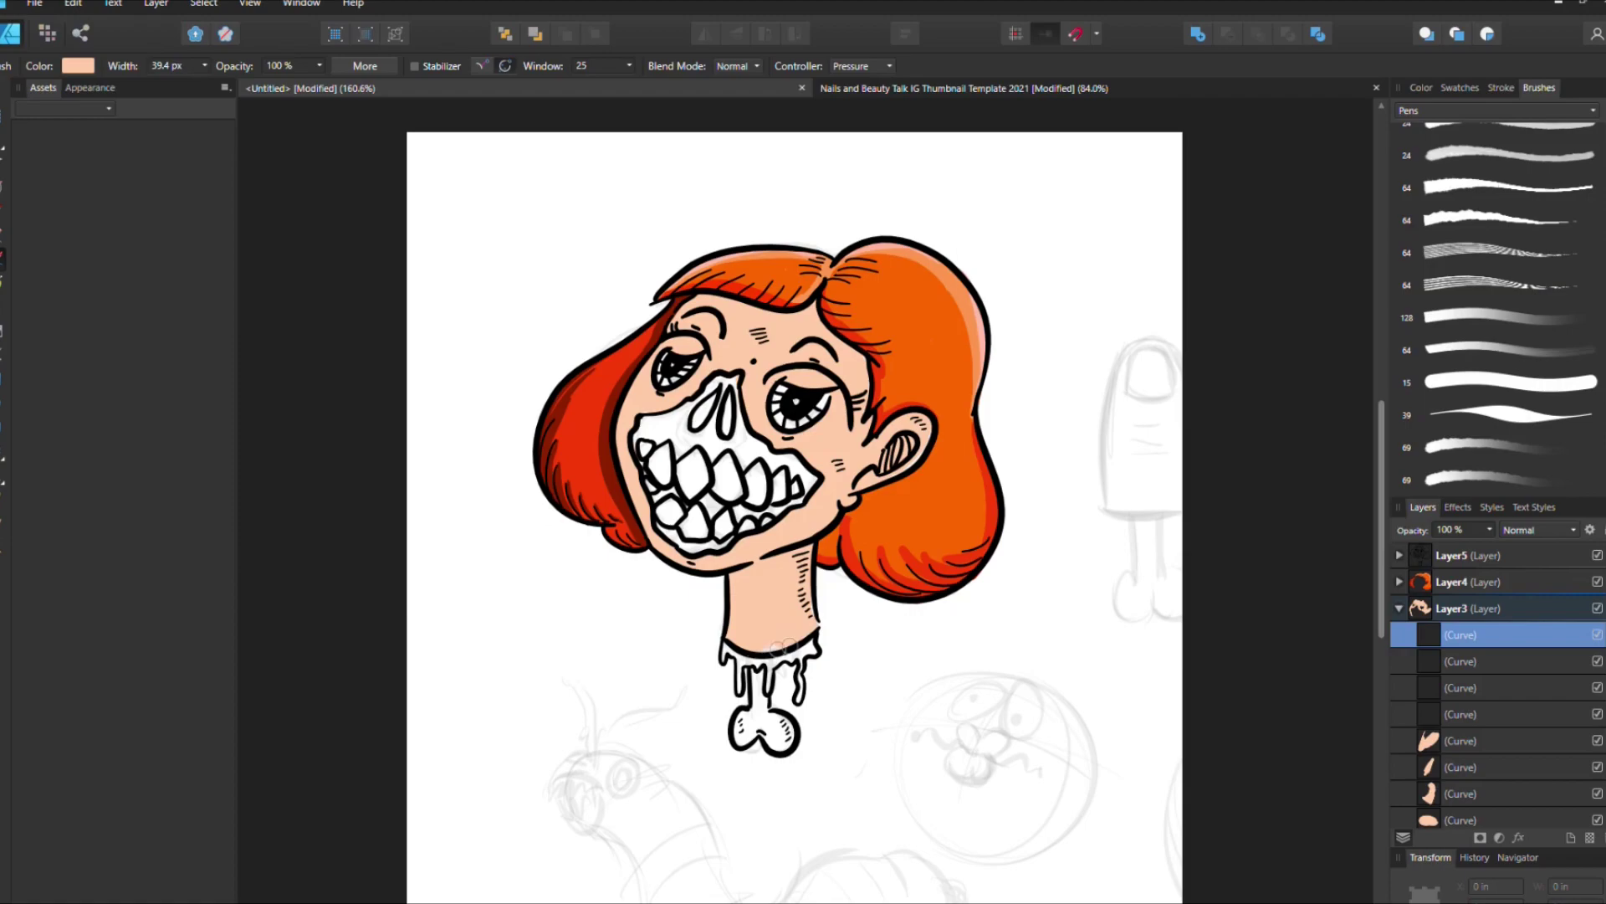
Step: Add a highlight on the right eyelid and paint purple irises in both eyes
{"action": "left_click_drag", "start_coordinate": [791, 383], "coordinate": [833, 381]}
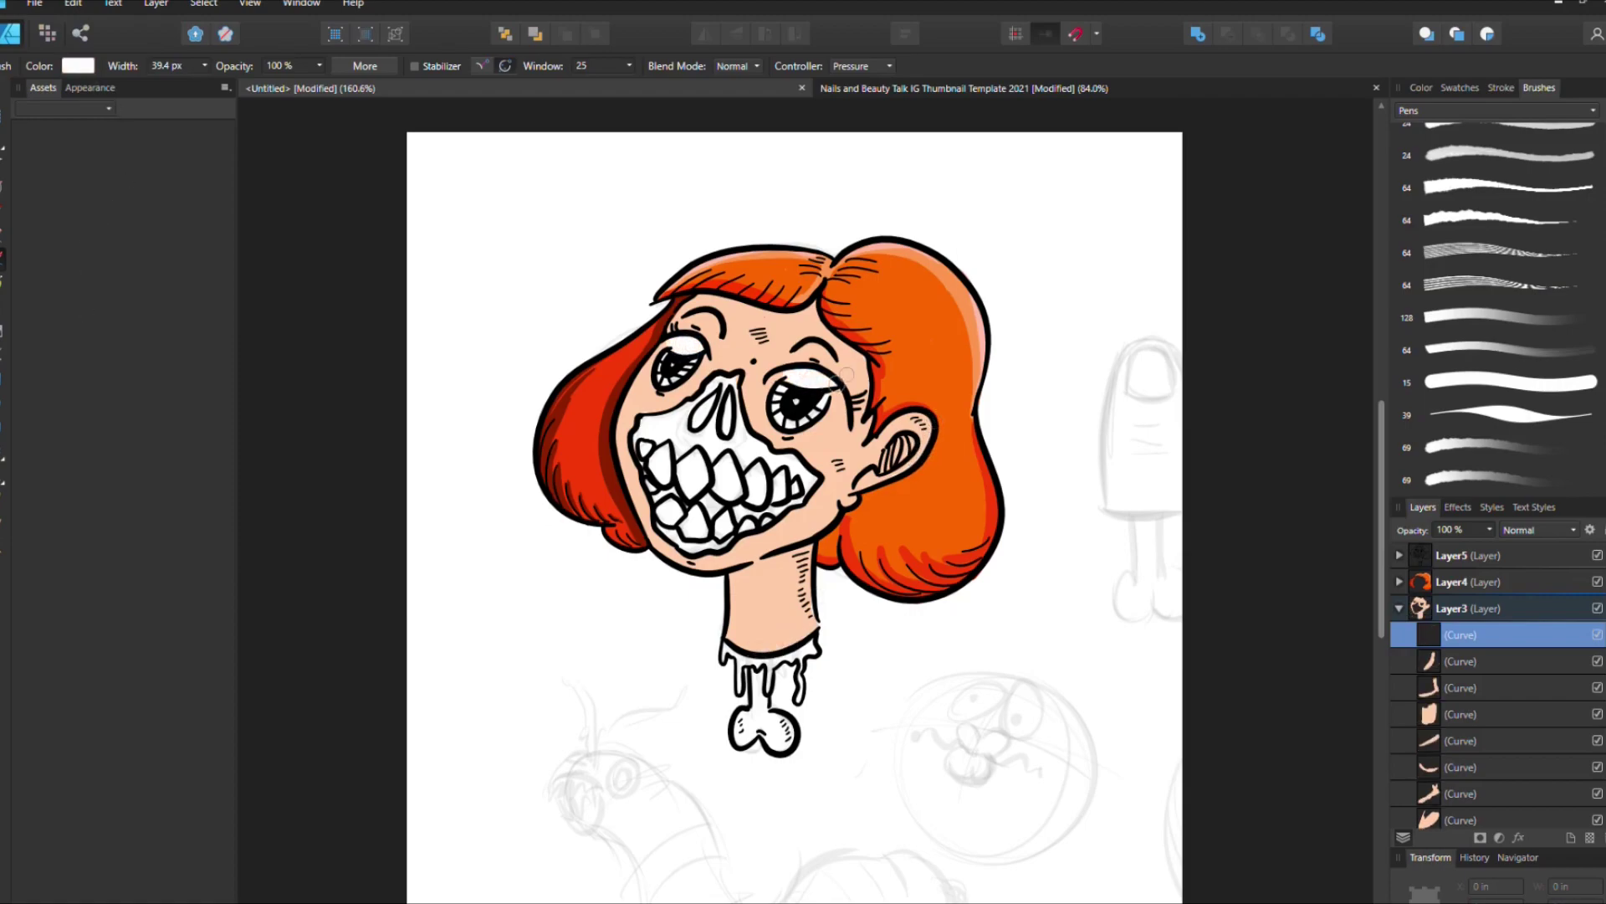
{"action": "left_click_drag", "start_coordinate": [661, 355], "coordinate": [675, 368]}
{"action": "left_click_drag", "start_coordinate": [778, 387], "coordinate": [833, 406]}
{"action": "left_click_drag", "start_coordinate": [660, 358], "coordinate": [692, 370]}
{"action": "left_click_drag", "start_coordinate": [819, 383], "coordinate": [790, 380]}
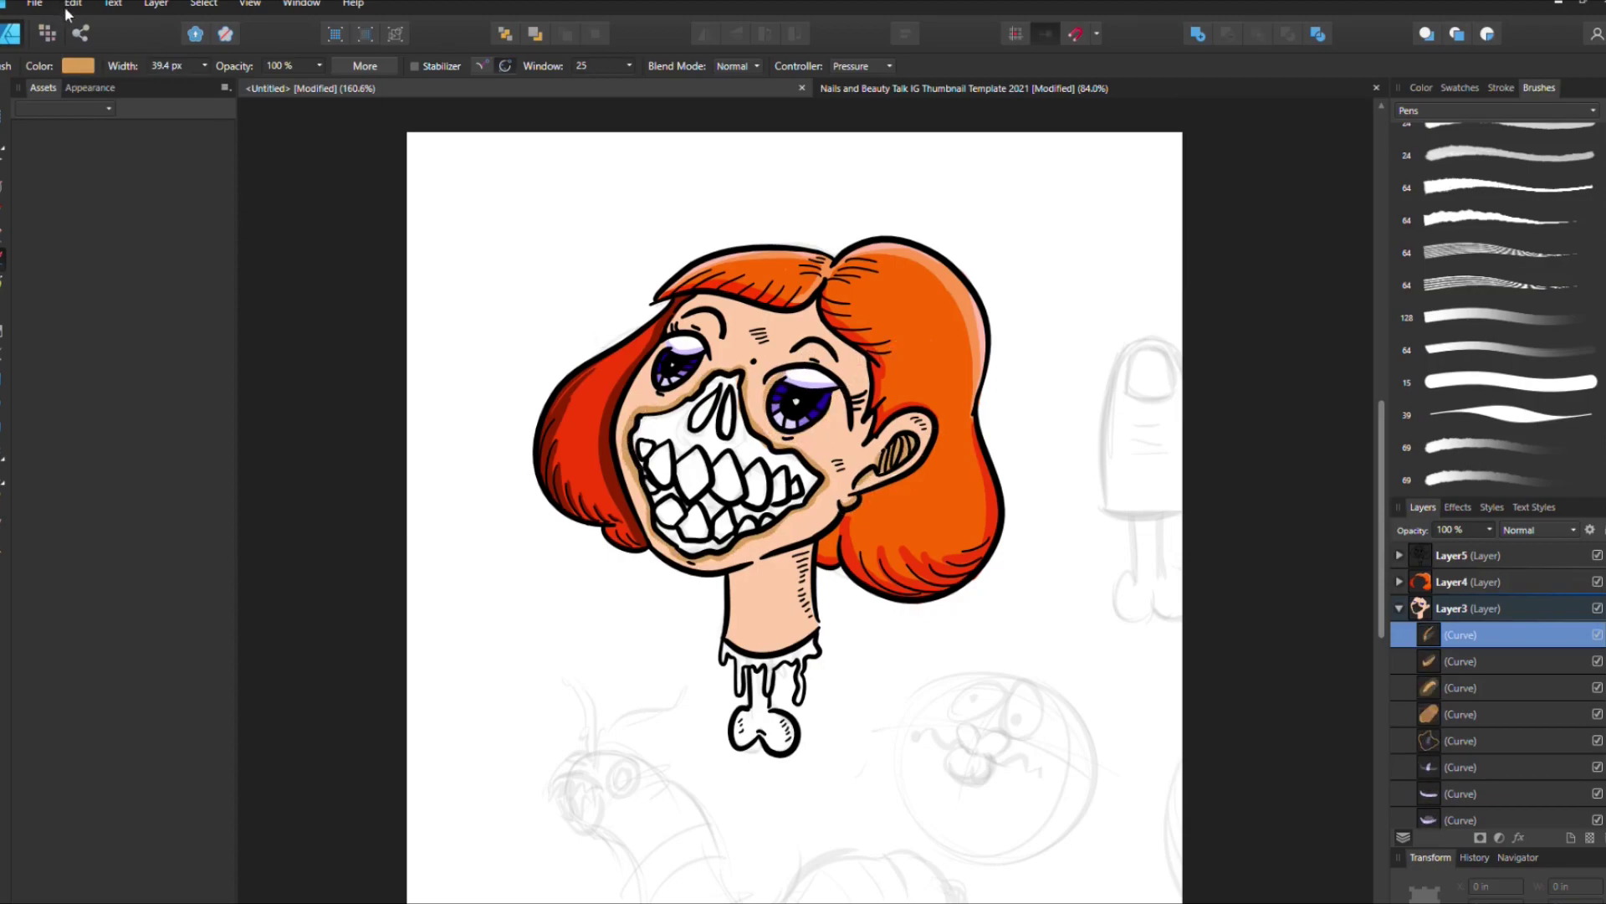
Step: Shade around both eyes and under the chin in tan, undoing the last strokes
{"action": "left_click_drag", "start_coordinate": [843, 429], "coordinate": [814, 386]}
{"action": "left_click_drag", "start_coordinate": [669, 345], "coordinate": [657, 398]}
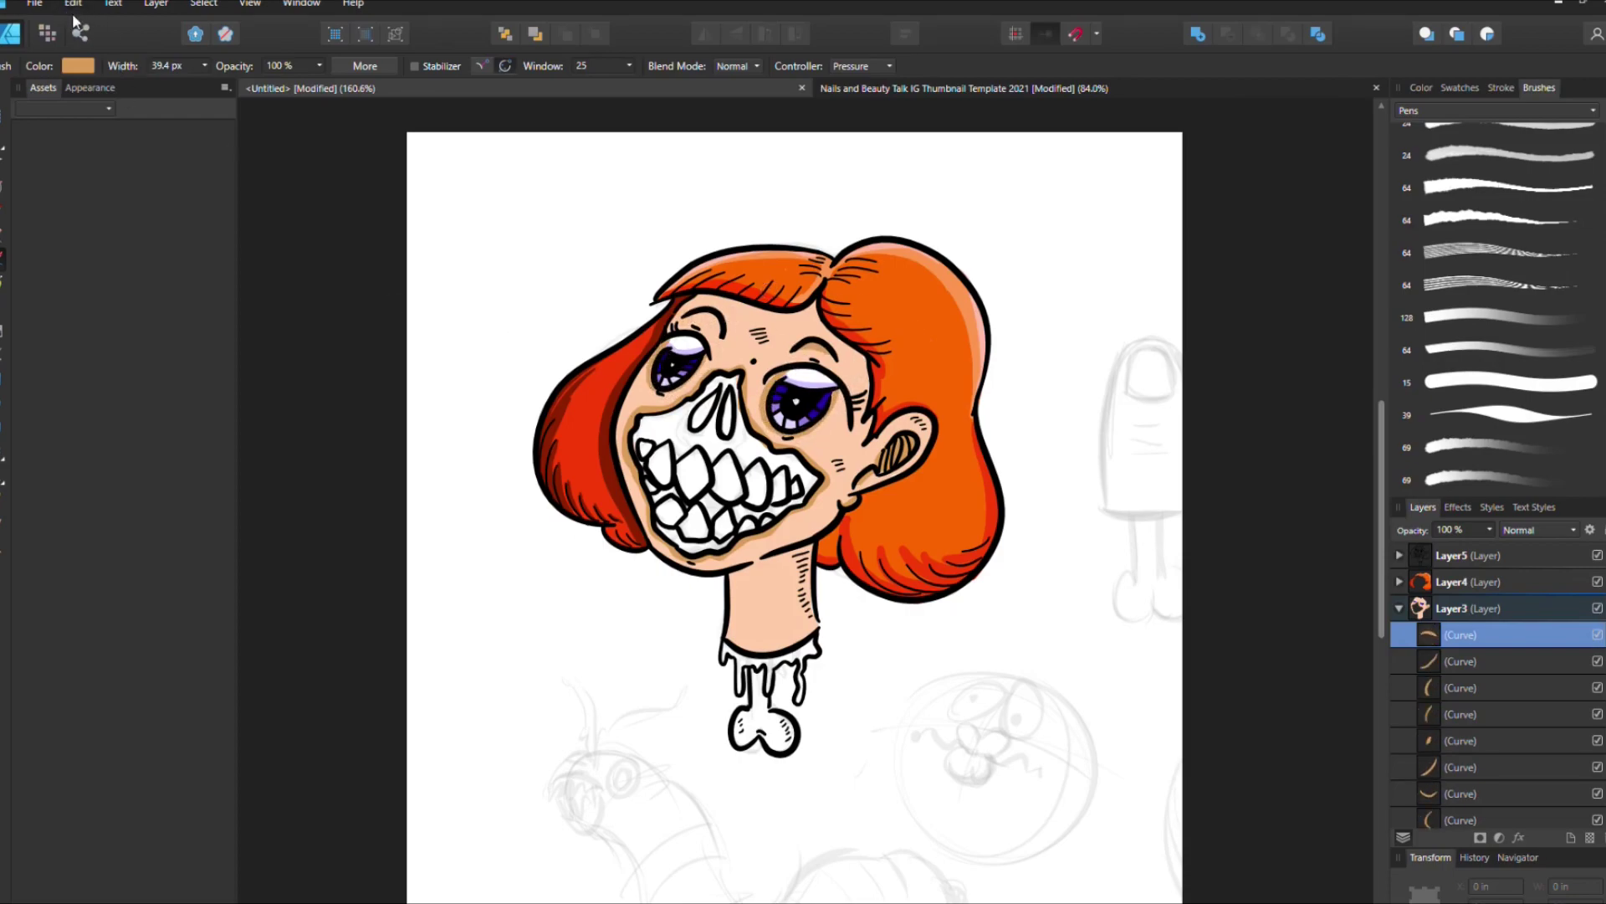
{"action": "mouse_move", "coordinate": [804, 548]}
{"action": "left_mouse_down"}
{"action": "mouse_move", "coordinate": [810, 628]}
{"action": "mouse_move", "coordinate": [770, 567]}
{"action": "left_mouse_up"}
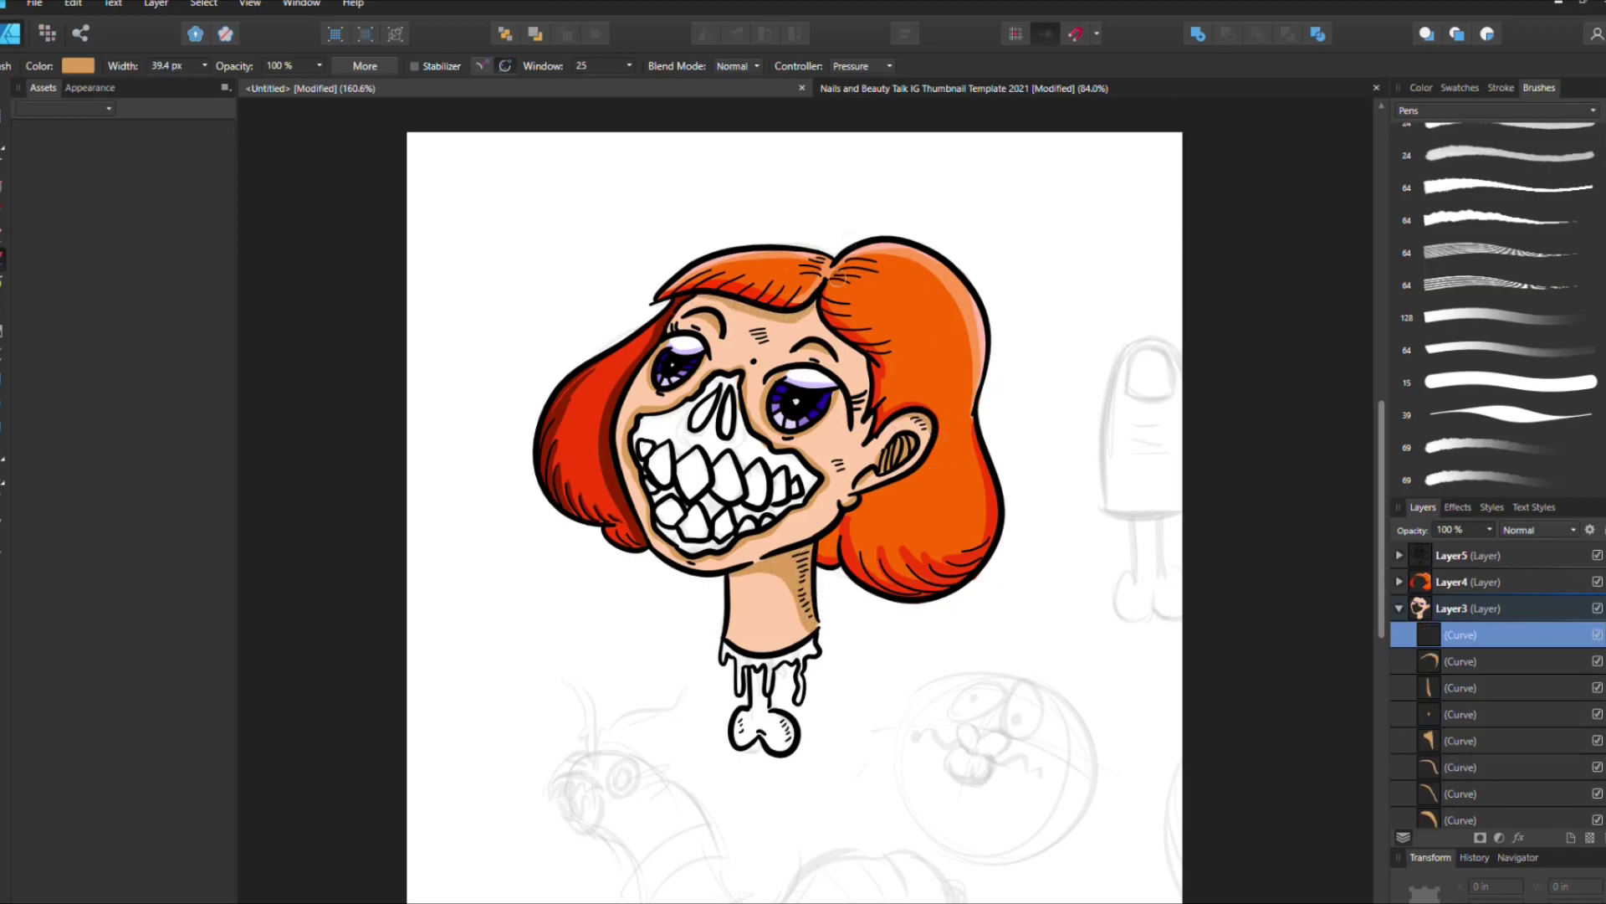
{"action": "key", "text": "ctrl+z"}
{"action": "key", "text": "ctrl+z"}
Step: Colour the teeth and nose cream, darken the tooth gaps black, and fill the nose holes brown
{"action": "left_click_drag", "start_coordinate": [661, 419], "coordinate": [650, 456]}
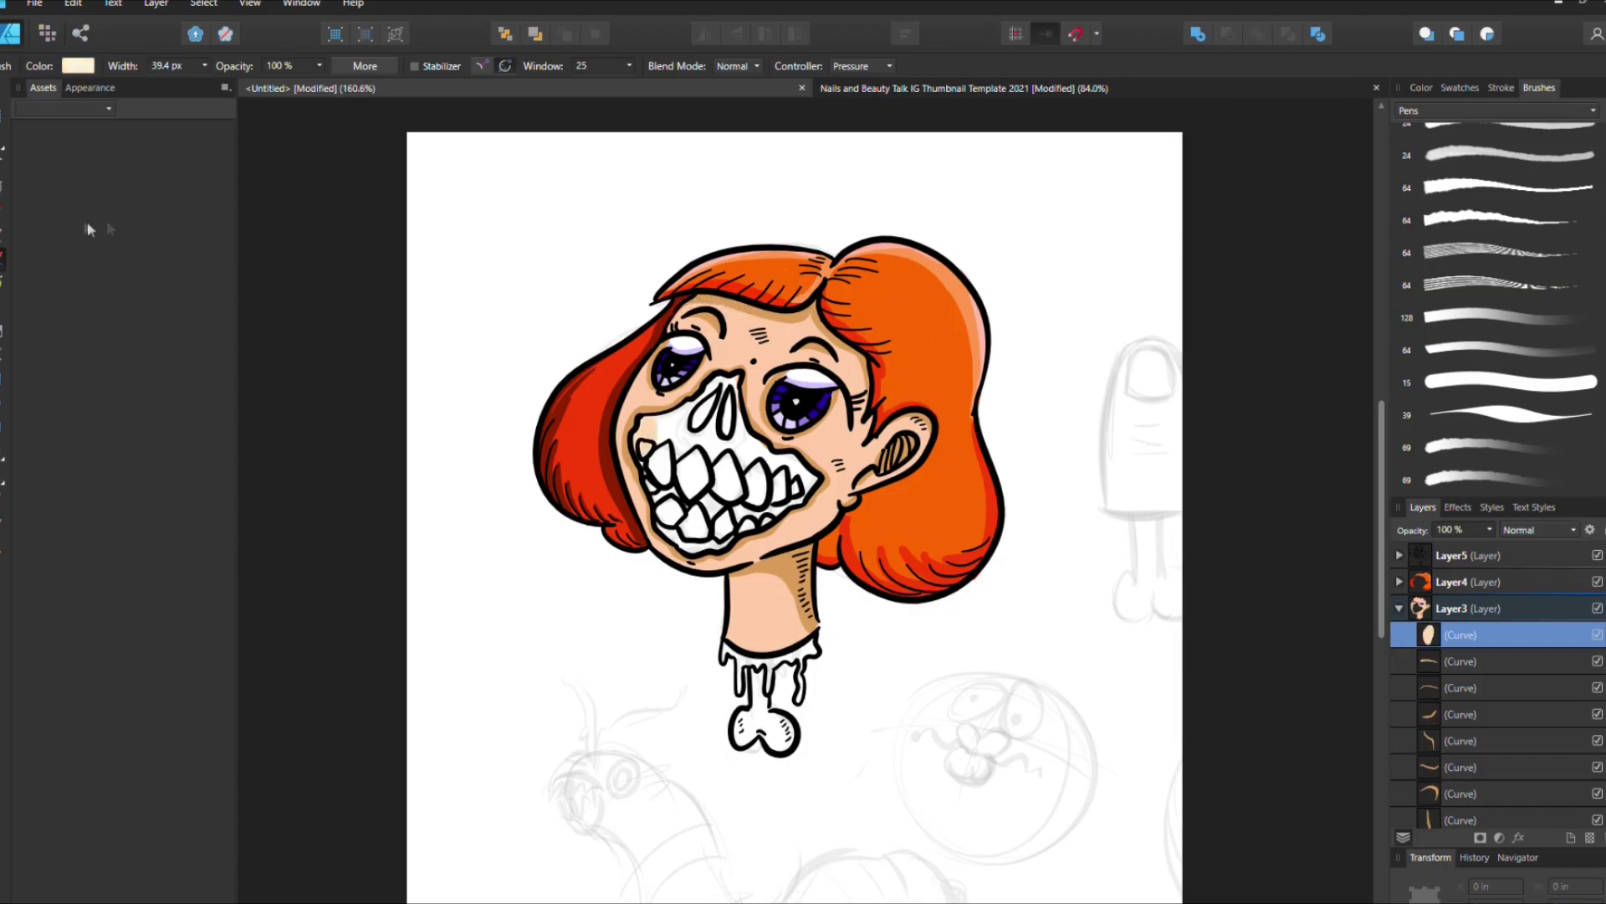
{"action": "mouse_move", "coordinate": [713, 401]}
{"action": "left_mouse_down"}
{"action": "mouse_move", "coordinate": [693, 489]}
{"action": "mouse_move", "coordinate": [795, 512]}
{"action": "left_mouse_up"}
{"action": "left_click", "coordinate": [674, 432], "text": "alt"}
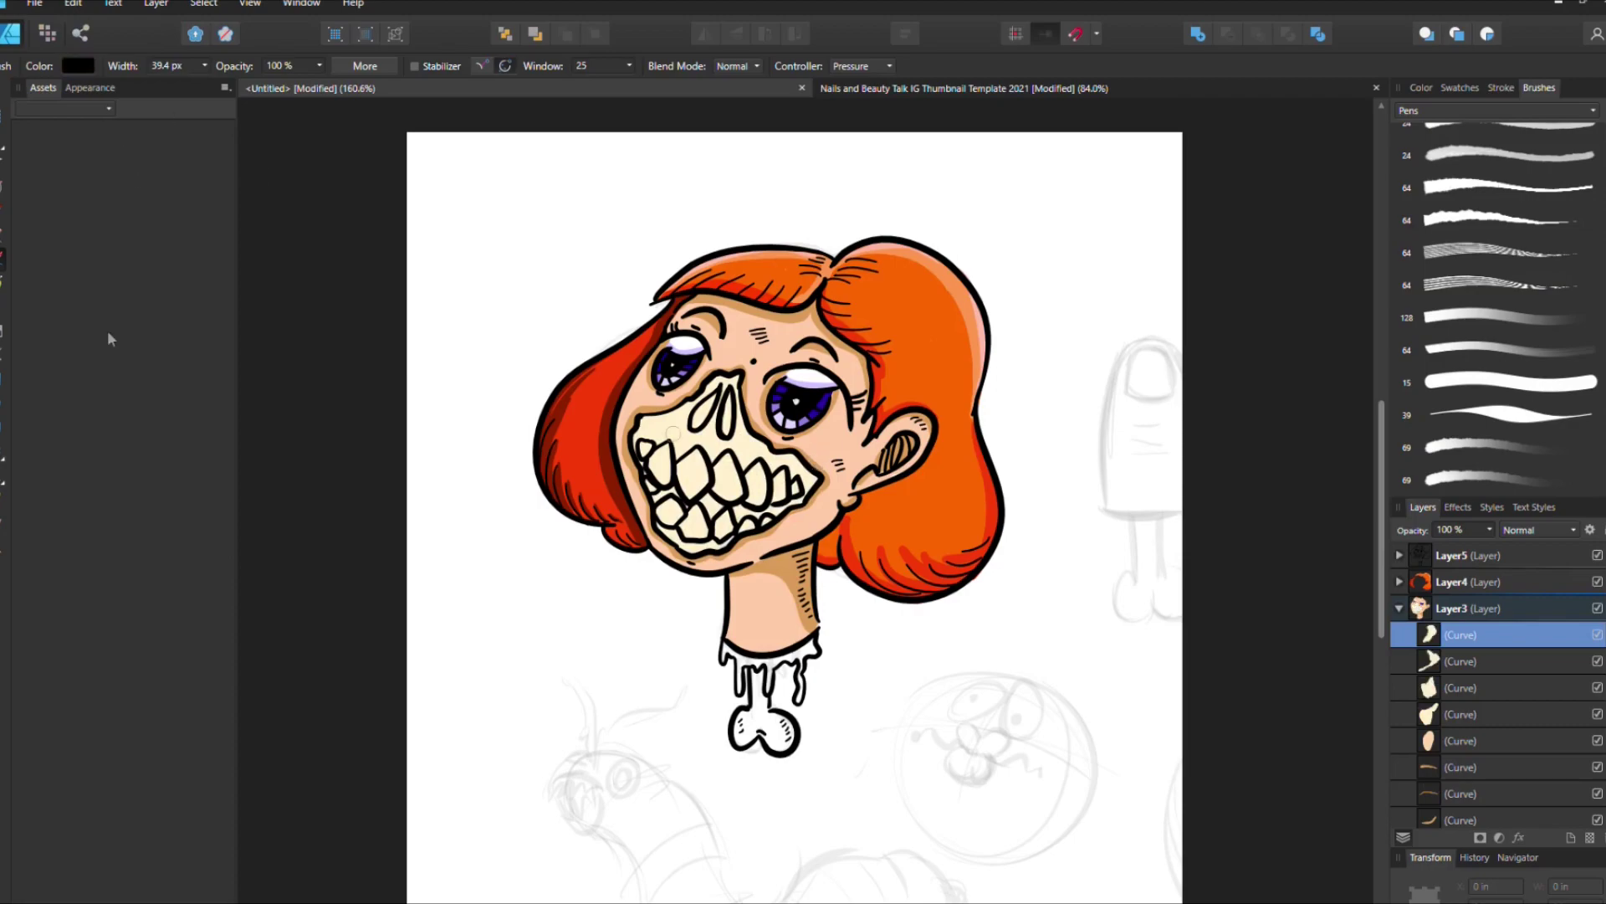
{"action": "mouse_move", "coordinate": [653, 485]}
{"action": "left_mouse_down"}
{"action": "mouse_move", "coordinate": [720, 512]}
{"action": "mouse_move", "coordinate": [790, 512]}
{"action": "mouse_move", "coordinate": [812, 479]}
{"action": "left_mouse_up"}
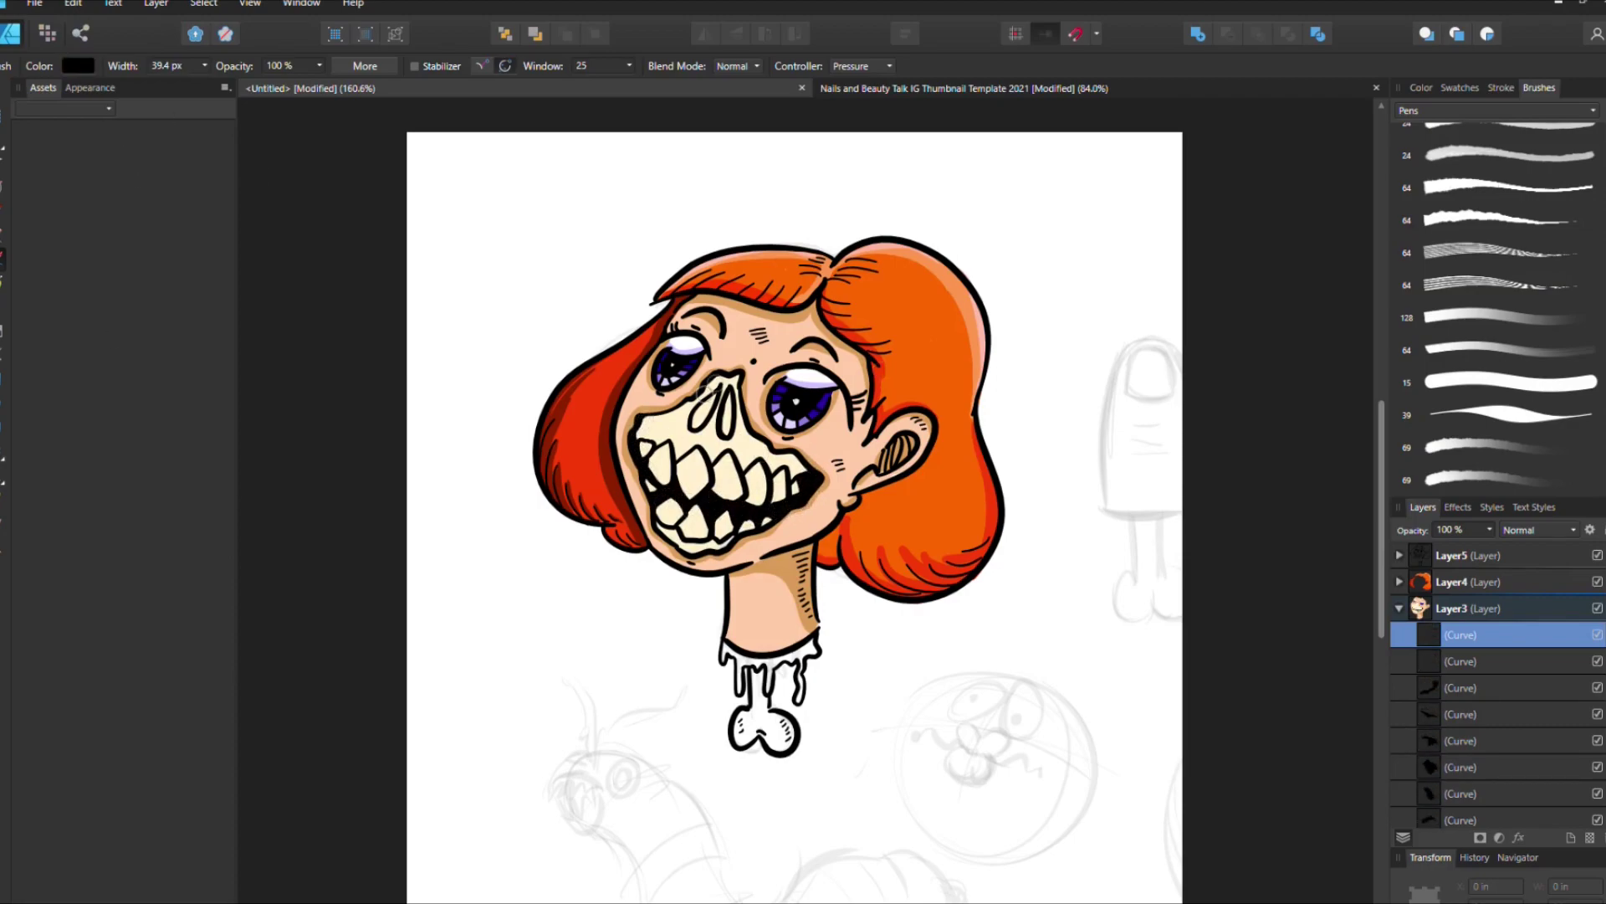
{"action": "left_click", "coordinate": [899, 452], "text": "alt"}
{"action": "mouse_move", "coordinate": [707, 394]}
{"action": "left_mouse_down"}
{"action": "mouse_move", "coordinate": [698, 431]}
{"action": "mouse_move", "coordinate": [721, 431]}
{"action": "mouse_move", "coordinate": [703, 397]}
{"action": "mouse_move", "coordinate": [720, 437]}
{"action": "left_mouse_up"}
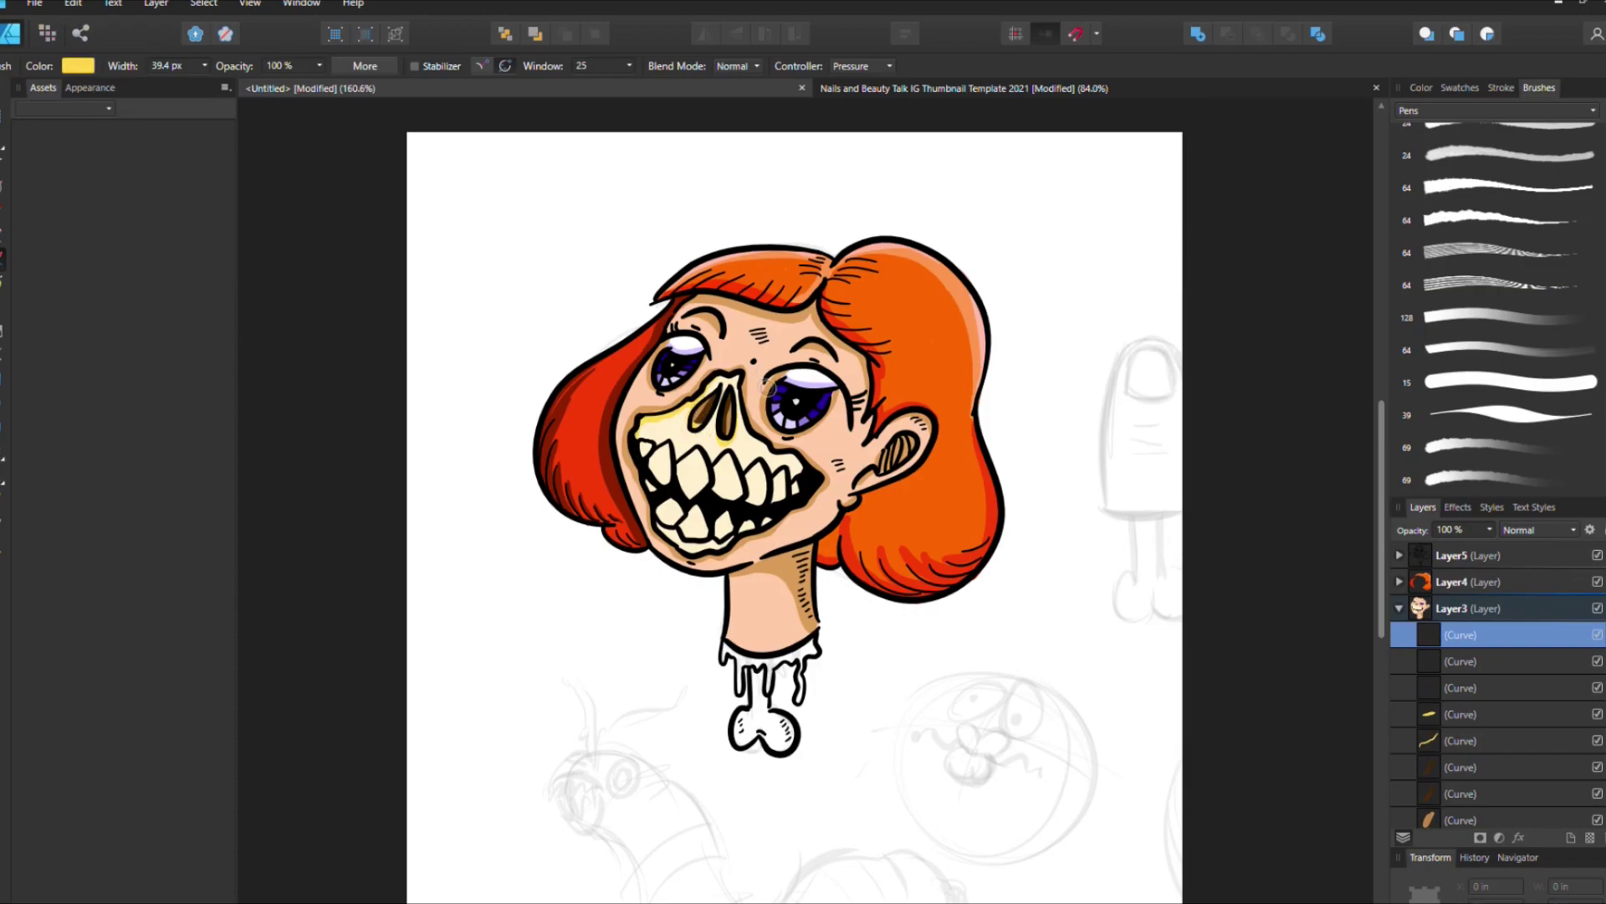
Step: Add yellow highlights beside the nose and across the upper and lower teeth
{"action": "key", "text": "ctrl+z"}
{"action": "key", "text": "ctrl+z"}
{"action": "key", "text": "ctrl+z"}
{"action": "mouse_move", "coordinate": [703, 411]}
{"action": "left_mouse_down"}
{"action": "mouse_move", "coordinate": [693, 437]}
{"action": "mouse_move", "coordinate": [712, 424]}
{"action": "mouse_move", "coordinate": [726, 452]}
{"action": "left_mouse_up"}
{"action": "left_click_drag", "start_coordinate": [744, 428], "coordinate": [795, 460]}
{"action": "left_click_drag", "start_coordinate": [684, 492], "coordinate": [651, 446]}
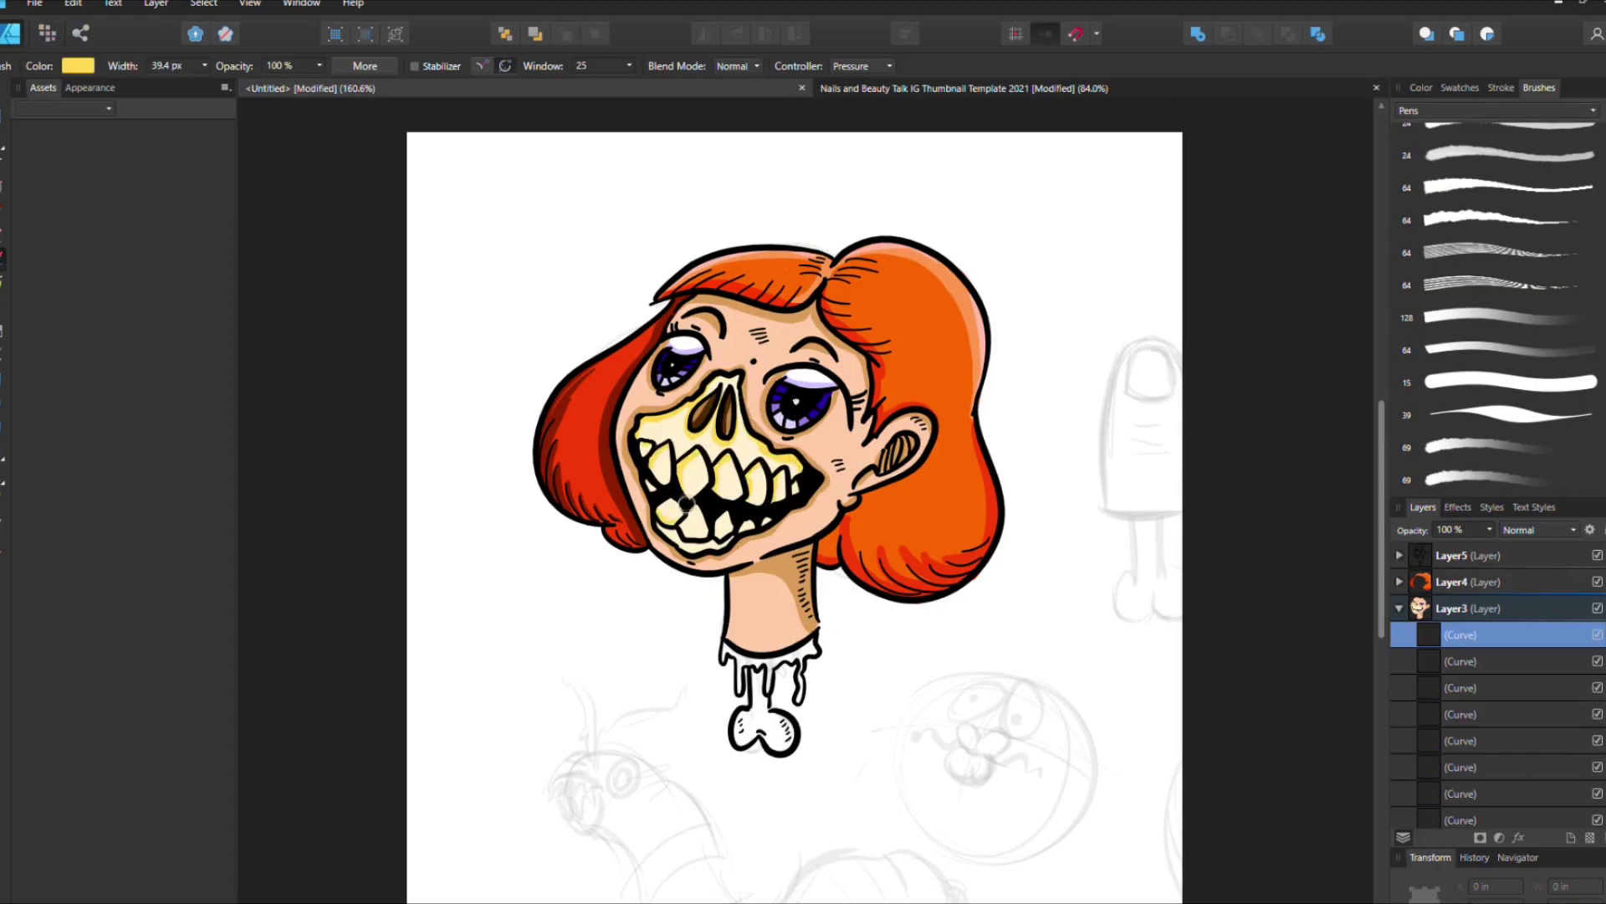
{"action": "mouse_move", "coordinate": [676, 523]}
{"action": "left_mouse_down"}
{"action": "mouse_move", "coordinate": [733, 544]}
{"action": "mouse_move", "coordinate": [684, 538]}
{"action": "left_mouse_up"}
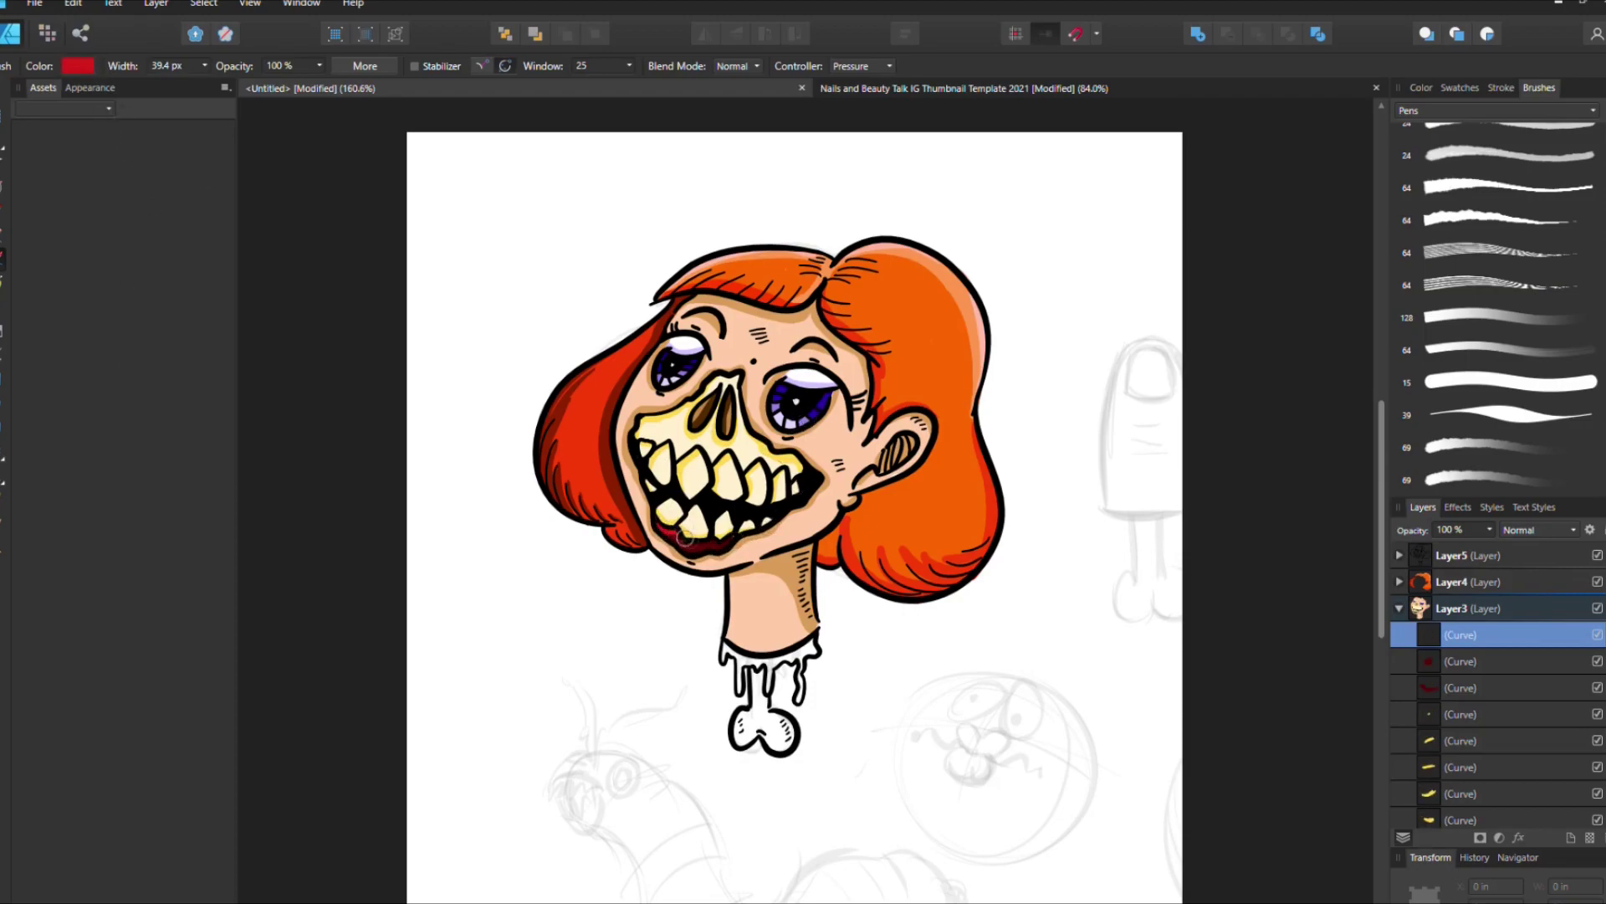
Step: Paint red and dark red blood on the gums, nose cavity and neck stump, and fill the bone cream
{"action": "mouse_move", "coordinate": [634, 443]}
{"action": "left_mouse_down"}
{"action": "mouse_move", "coordinate": [738, 377]}
{"action": "mouse_move", "coordinate": [745, 425]}
{"action": "mouse_move", "coordinate": [812, 477]}
{"action": "left_mouse_up"}
{"action": "mouse_move", "coordinate": [651, 426]}
{"action": "left_mouse_down"}
{"action": "mouse_move", "coordinate": [749, 371]}
{"action": "mouse_move", "coordinate": [777, 458]}
{"action": "left_mouse_up"}
{"action": "left_click_drag", "start_coordinate": [758, 439], "coordinate": [815, 479]}
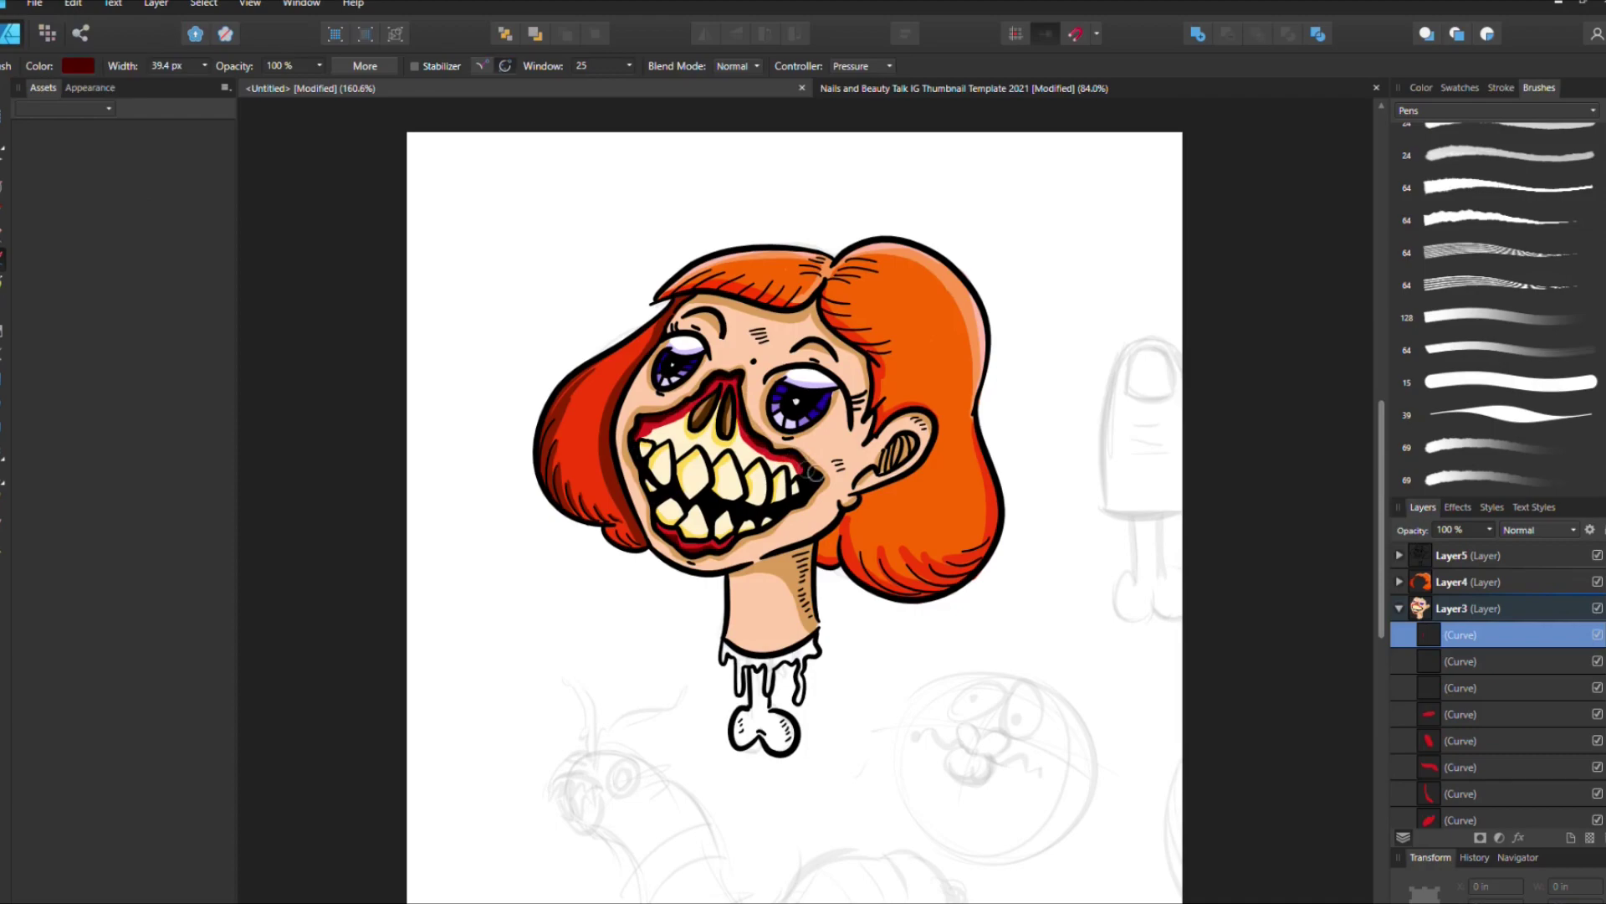
{"action": "mouse_move", "coordinate": [723, 651]}
{"action": "left_mouse_down"}
{"action": "mouse_move", "coordinate": [752, 691]}
{"action": "mouse_move", "coordinate": [778, 696]}
{"action": "left_mouse_up"}
{"action": "mouse_move", "coordinate": [788, 641]}
{"action": "left_mouse_down"}
{"action": "mouse_move", "coordinate": [803, 662]}
{"action": "mouse_move", "coordinate": [746, 684]}
{"action": "mouse_move", "coordinate": [784, 663]}
{"action": "left_mouse_up"}
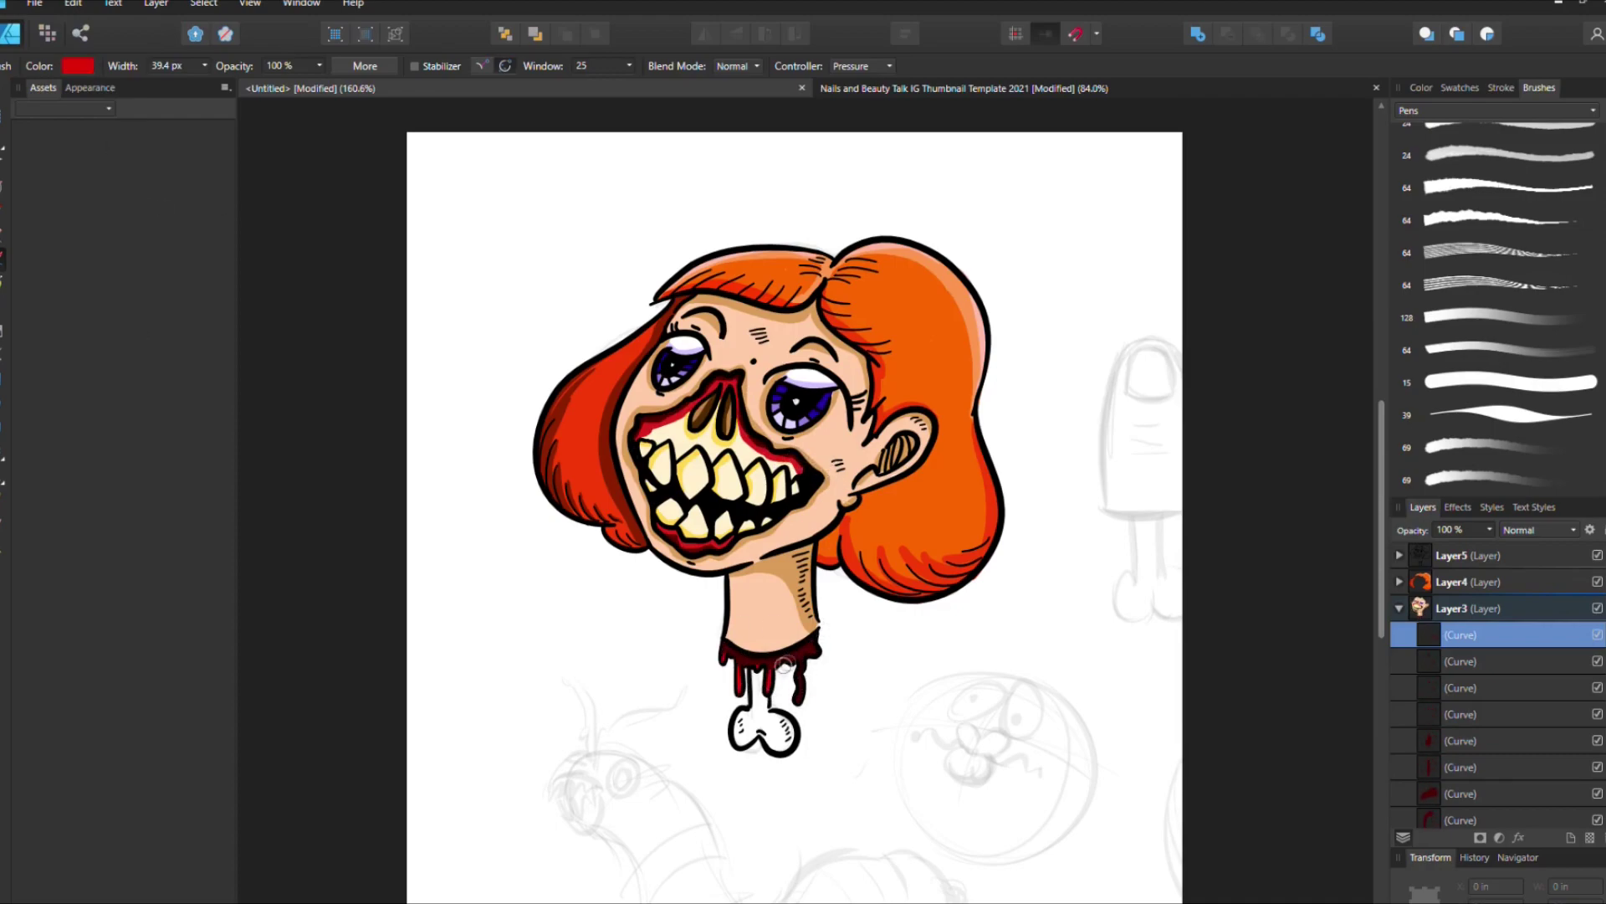
{"action": "left_click", "coordinate": [740, 556], "text": "alt"}
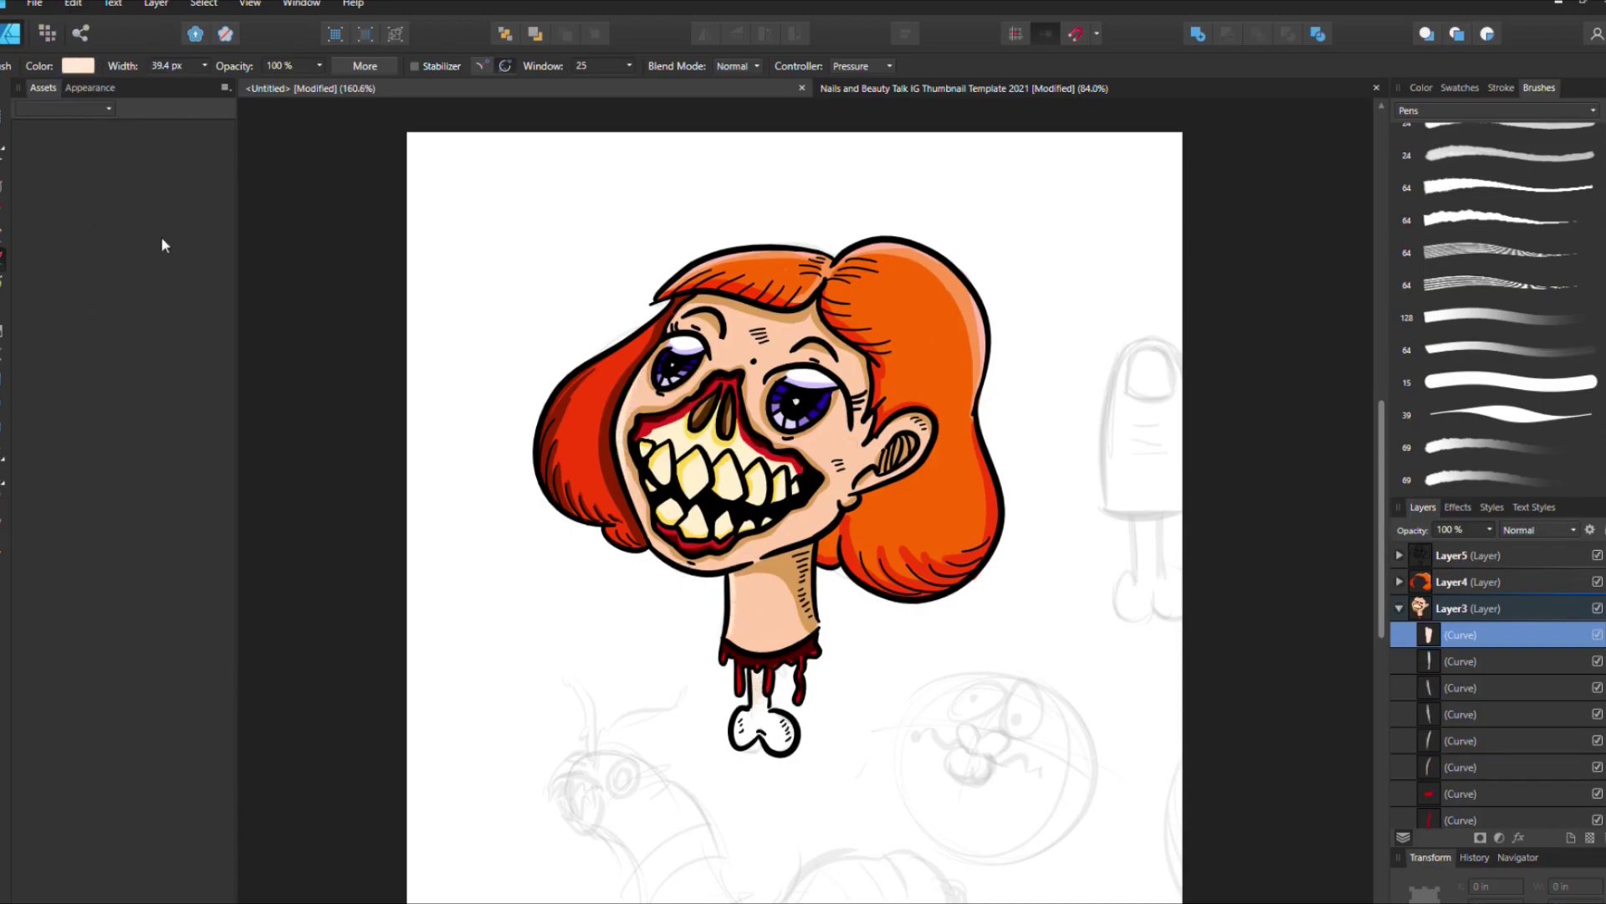
{"action": "left_click_drag", "start_coordinate": [740, 737], "coordinate": [791, 740]}
Step: Dot brown rot spots on the cheek, forehead, chin and neck
{"action": "left_click_drag", "start_coordinate": [827, 437], "coordinate": [841, 441]}
{"action": "left_click", "coordinate": [783, 337]}
{"action": "left_click", "coordinate": [735, 348]}
{"action": "left_click", "coordinate": [751, 552]}
{"action": "left_click", "coordinate": [758, 597]}
{"action": "left_click", "coordinate": [761, 638]}
{"action": "left_click", "coordinate": [815, 599]}
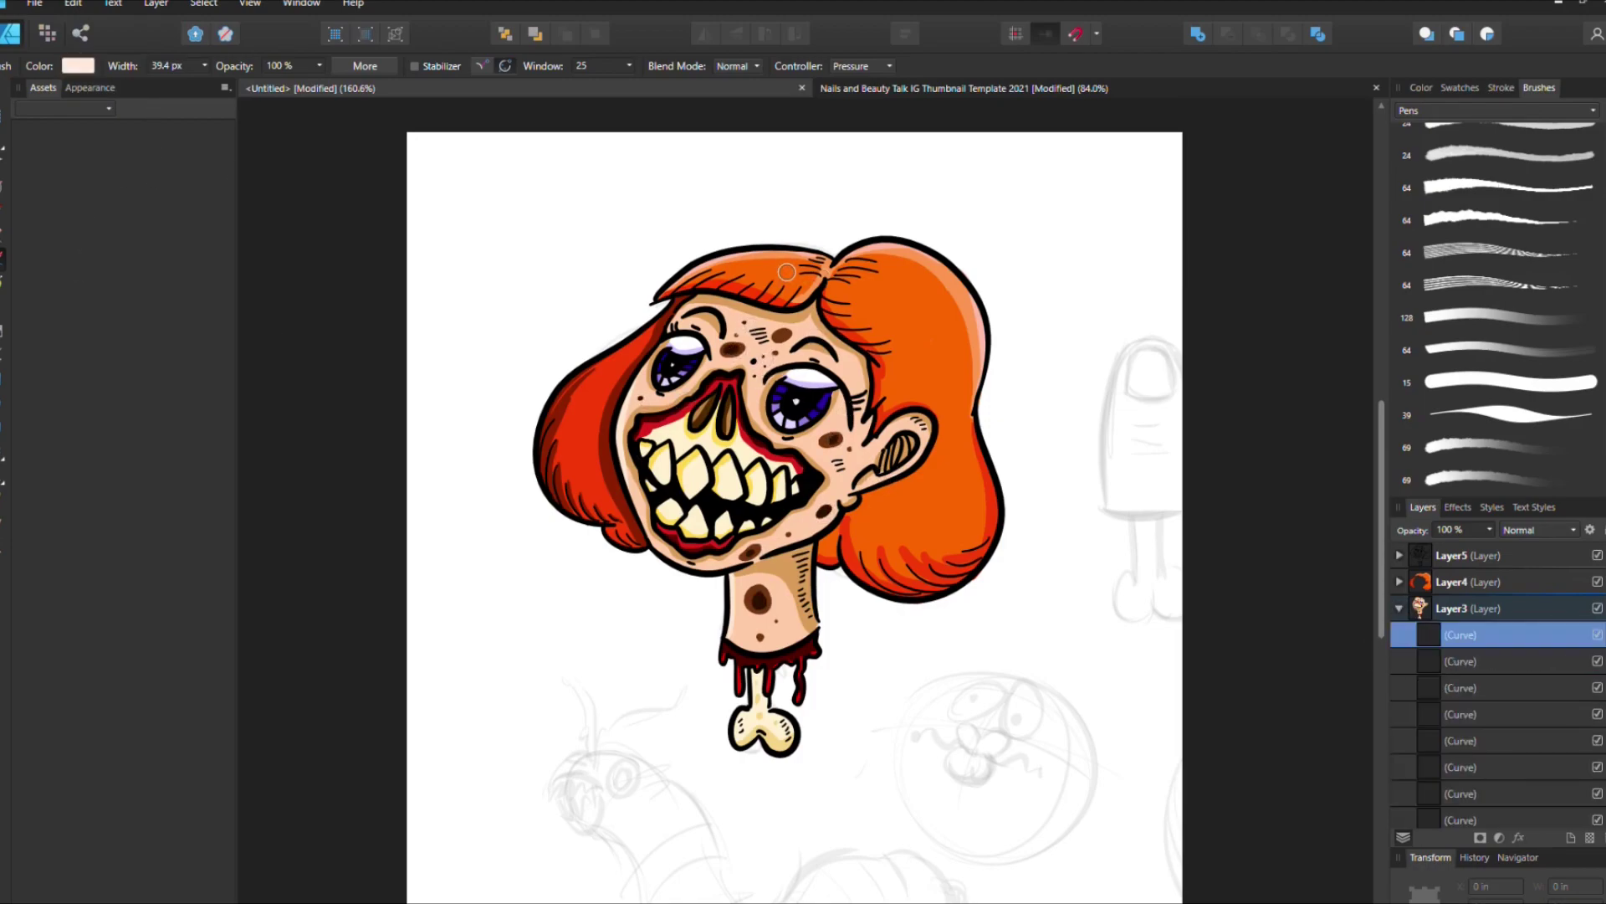
{"action": "left_click", "coordinate": [1472, 582]}
Step: Paint white highlights across the orange hair
{"action": "left_click_drag", "start_coordinate": [918, 292], "coordinate": [931, 333]}
{"action": "left_click_drag", "start_coordinate": [949, 498], "coordinate": [944, 535]}
{"action": "left_click_drag", "start_coordinate": [590, 394], "coordinate": [590, 468]}
{"action": "left_click_drag", "start_coordinate": [645, 486], "coordinate": [638, 500]}
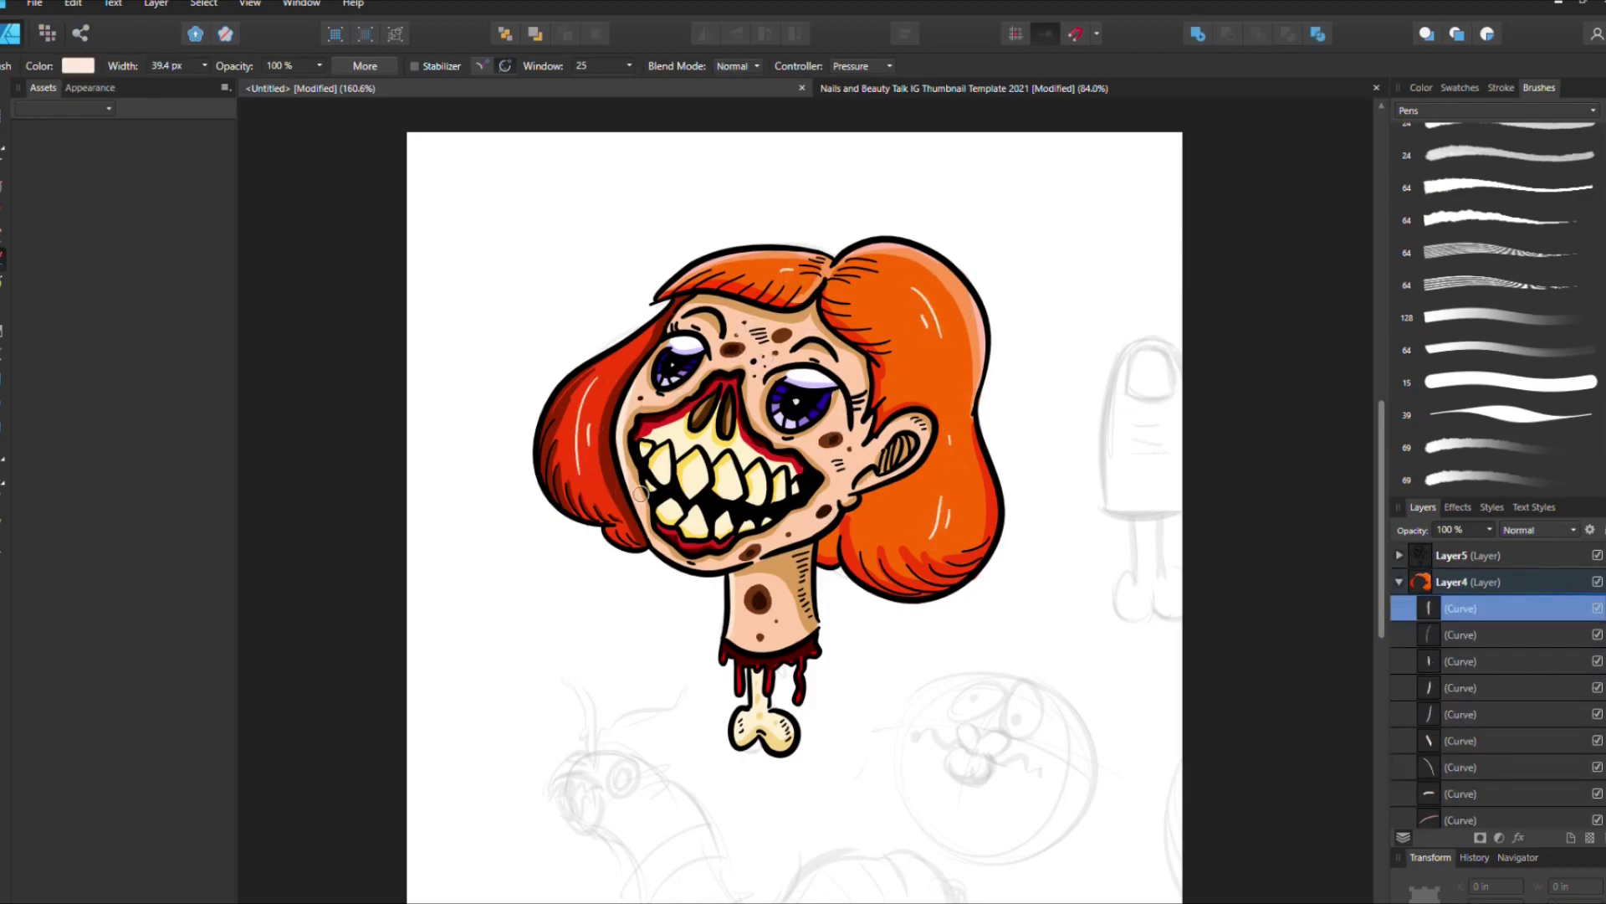
Step: Select the layer holding the zombie girl in the Layers panel
{"action": "left_click", "coordinate": [1399, 608]}
{"action": "left_click", "coordinate": [1464, 554]}
{"action": "left_click", "coordinate": [1399, 555]}
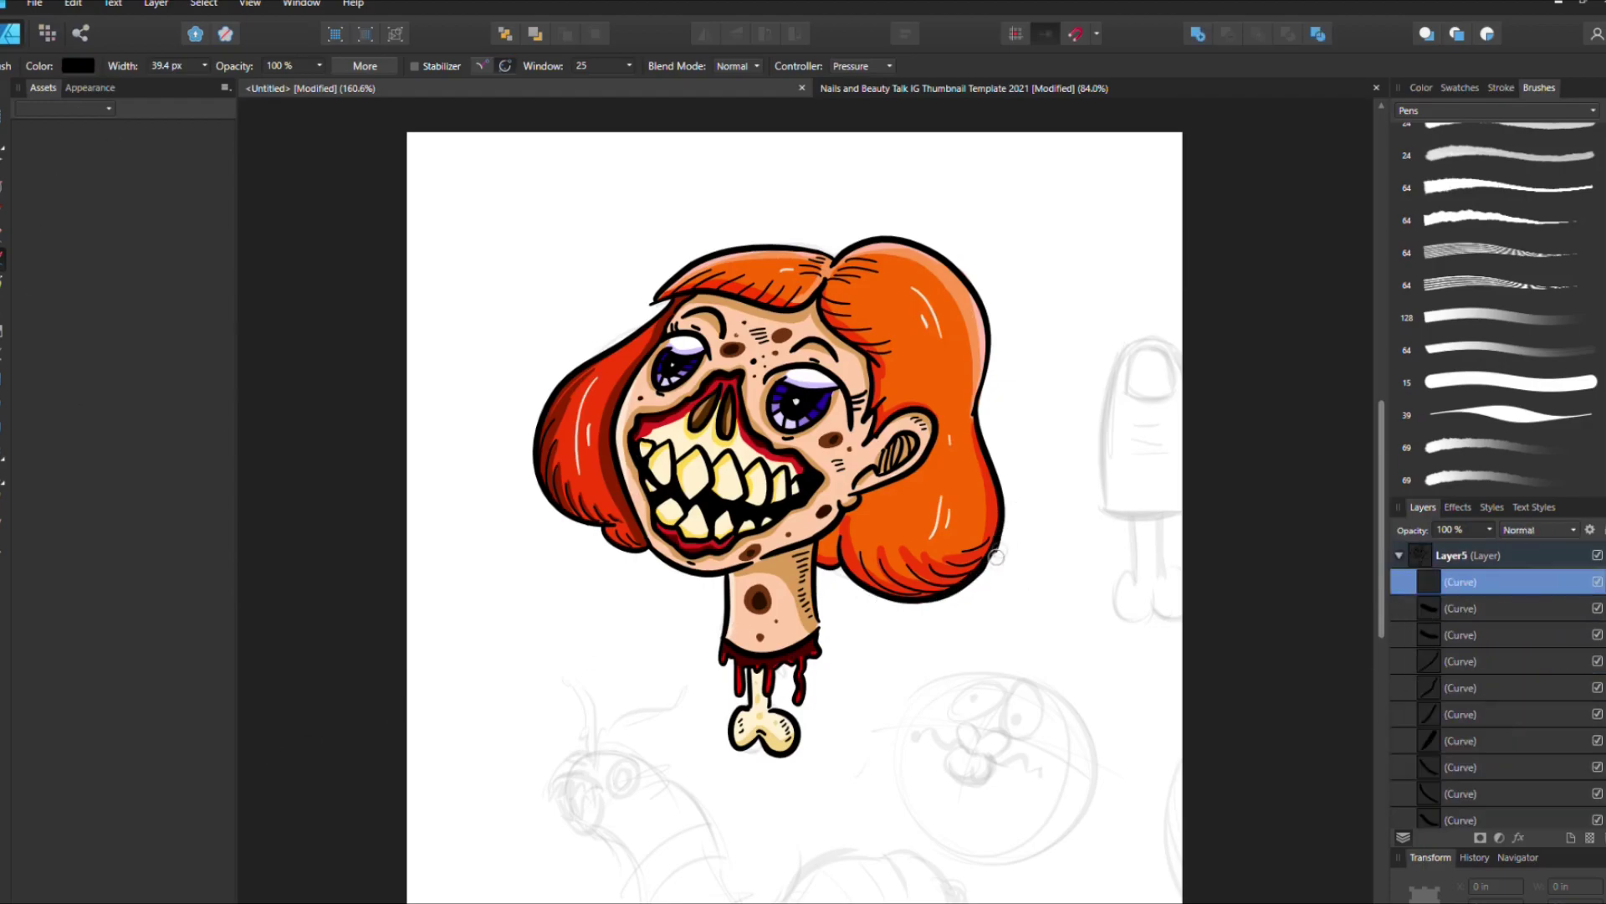
{"action": "left_click", "coordinate": [991, 552]}
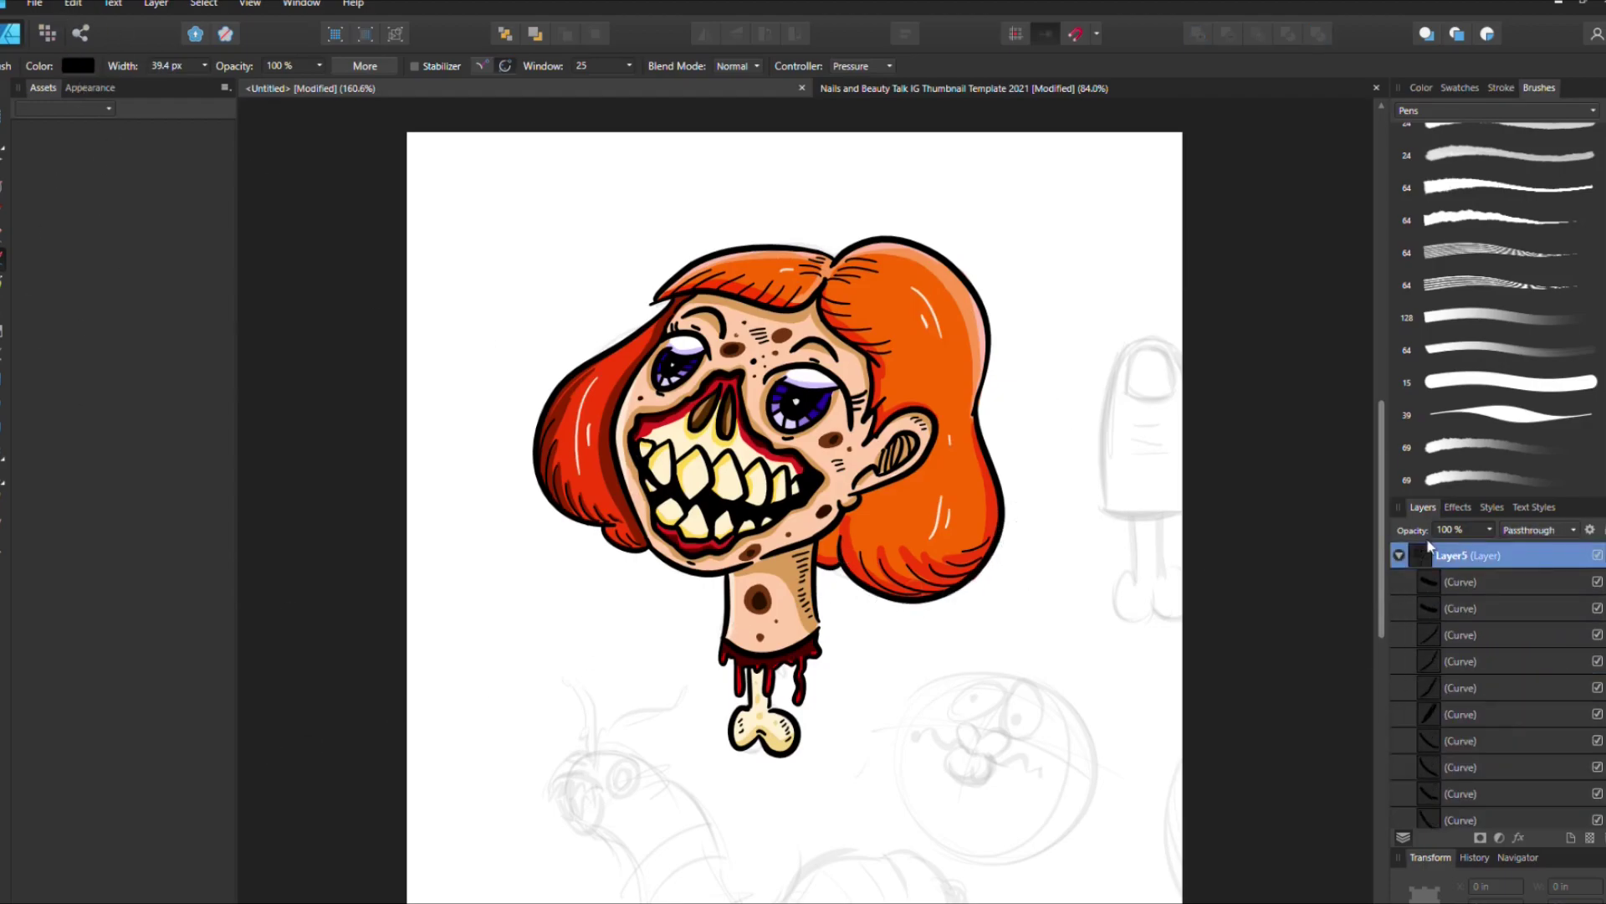
{"action": "key", "text": "ctrl+2"}
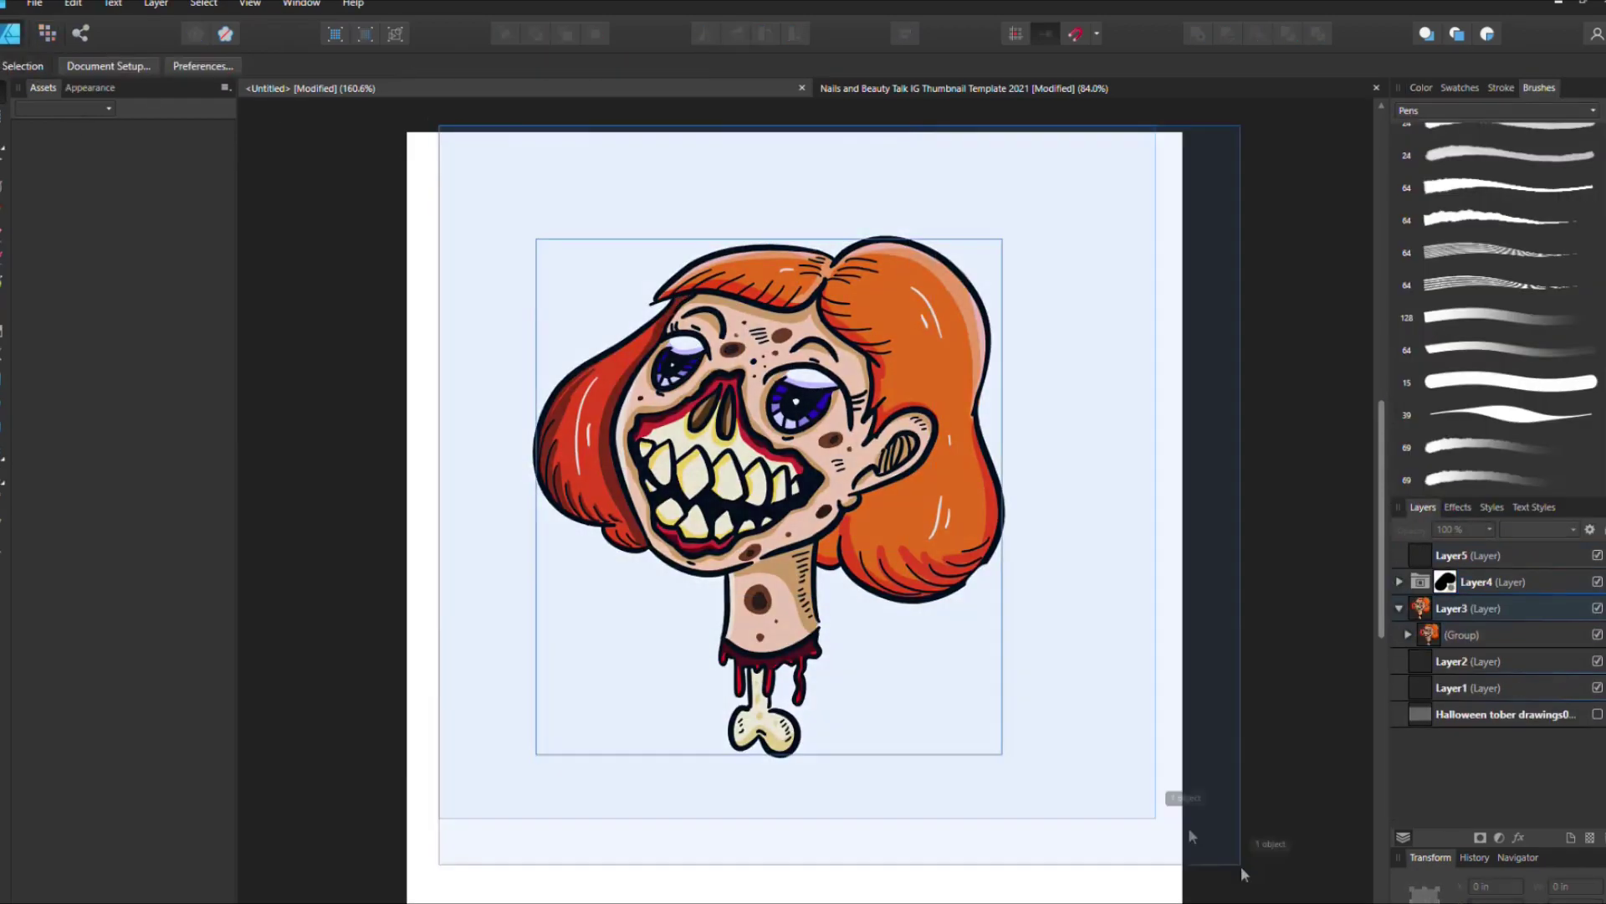
{"action": "left_click", "coordinate": [1468, 608]}
{"action": "left_click", "coordinate": [1399, 608]}
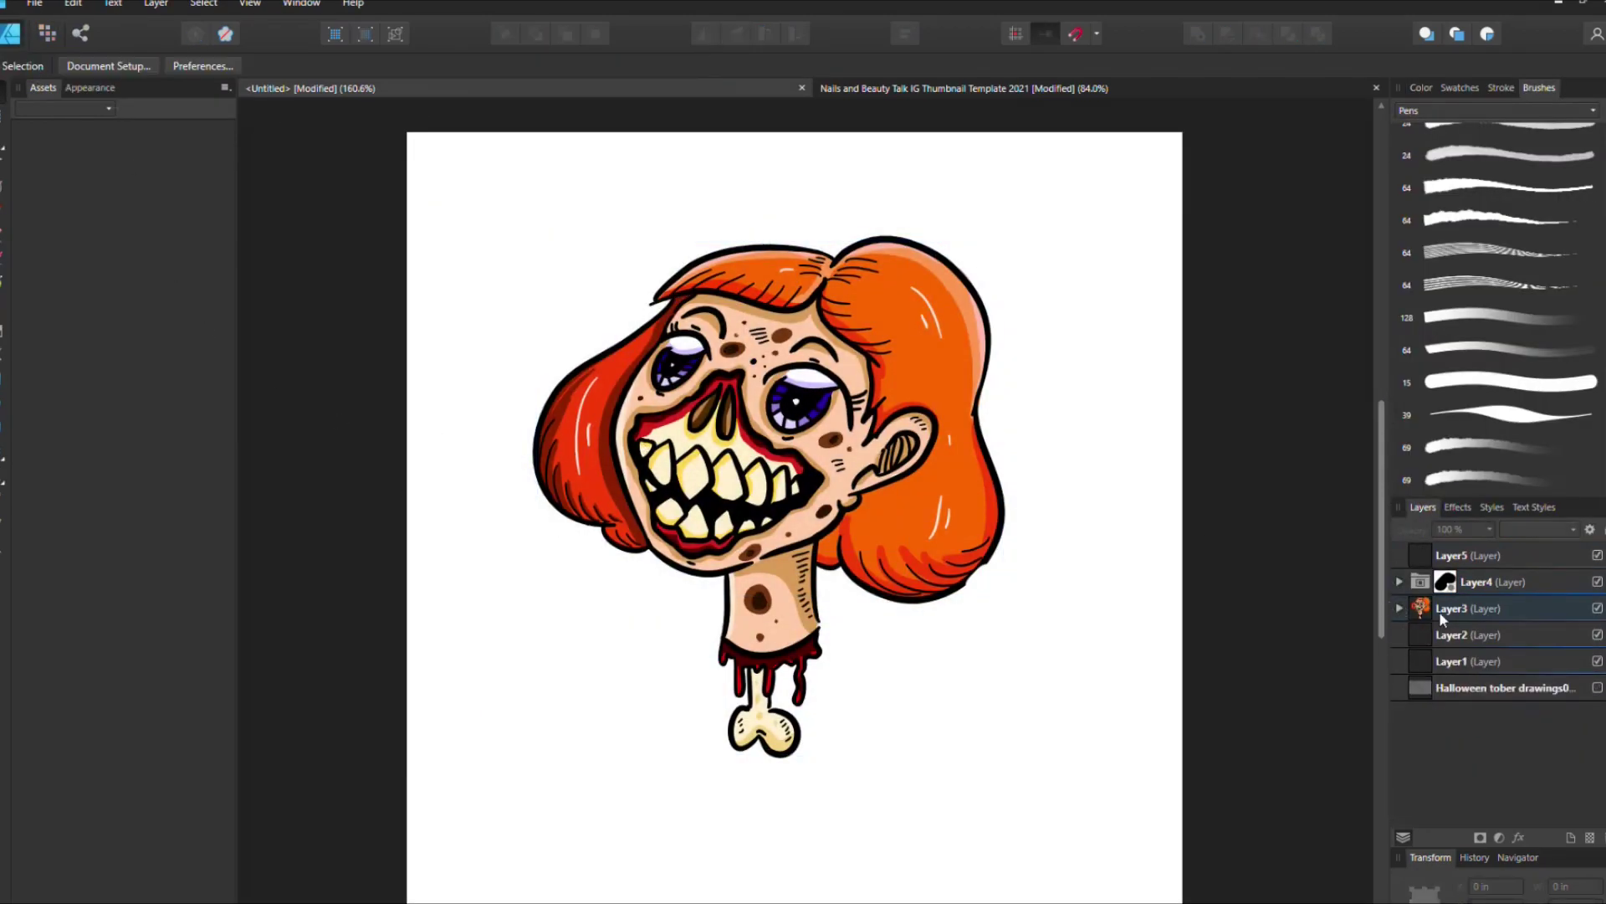
{"action": "left_click", "coordinate": [1468, 582]}
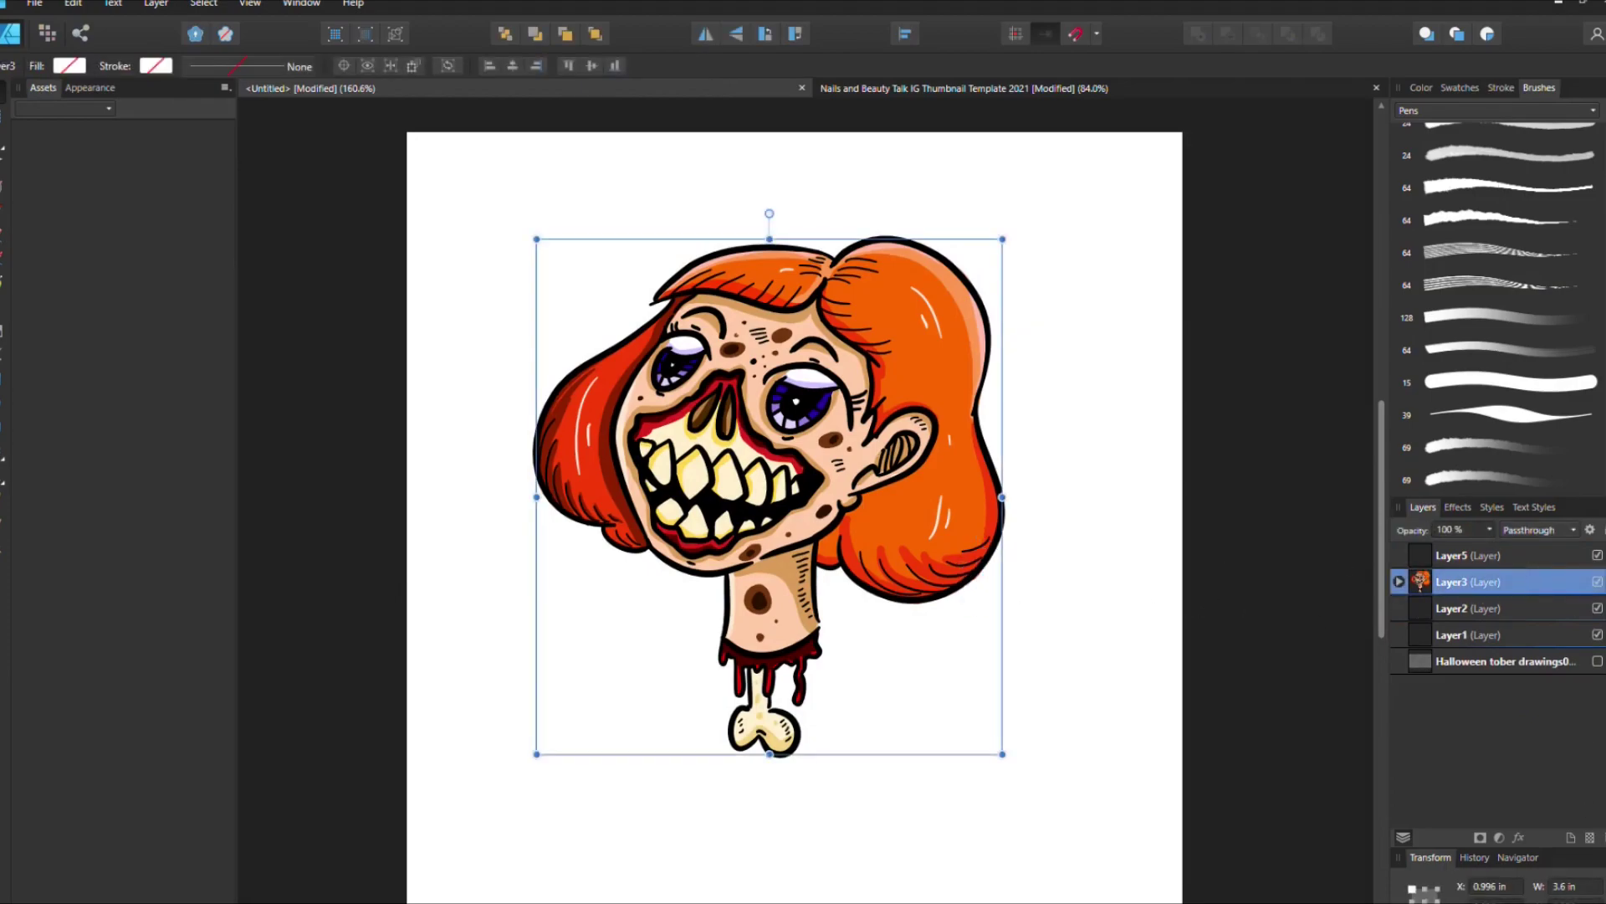
Step: Thicken the lower-right hair outline and add a thin stray strand above the head
{"action": "key", "text": "b"}
{"action": "left_click_drag", "start_coordinate": [983, 381], "coordinate": [974, 426]}
{"action": "left_click_drag", "start_coordinate": [995, 347], "coordinate": [983, 399]}
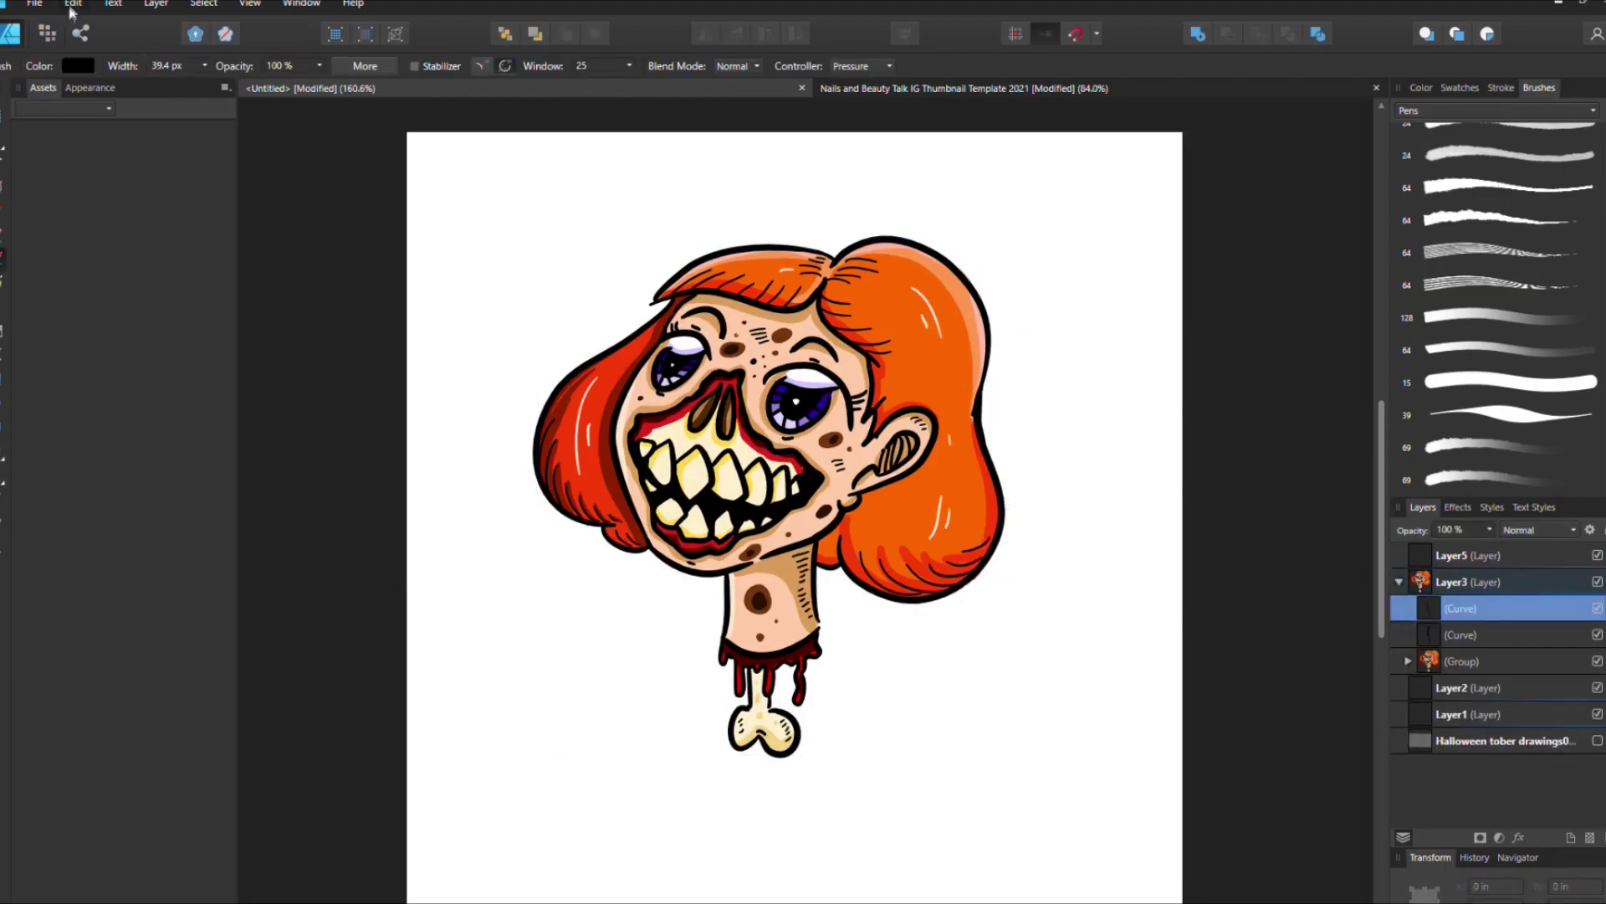
{"action": "key", "text": "ctrl+z"}
{"action": "key", "text": "ctrl+z"}
{"action": "key", "text": "ctrl+shift+z"}
{"action": "key", "text": "ctrl+shift+z"}
{"action": "key", "text": "ctrl+shift+z"}
{"action": "key", "text": "ctrl+shift+z"}
{"action": "key", "text": "ctrl+shift+z"}
{"action": "key", "text": "ctrl+shift+z"}
{"action": "key", "text": "ctrl+shift+z"}
{"action": "left_click_drag", "start_coordinate": [938, 597], "coordinate": [1000, 532]}
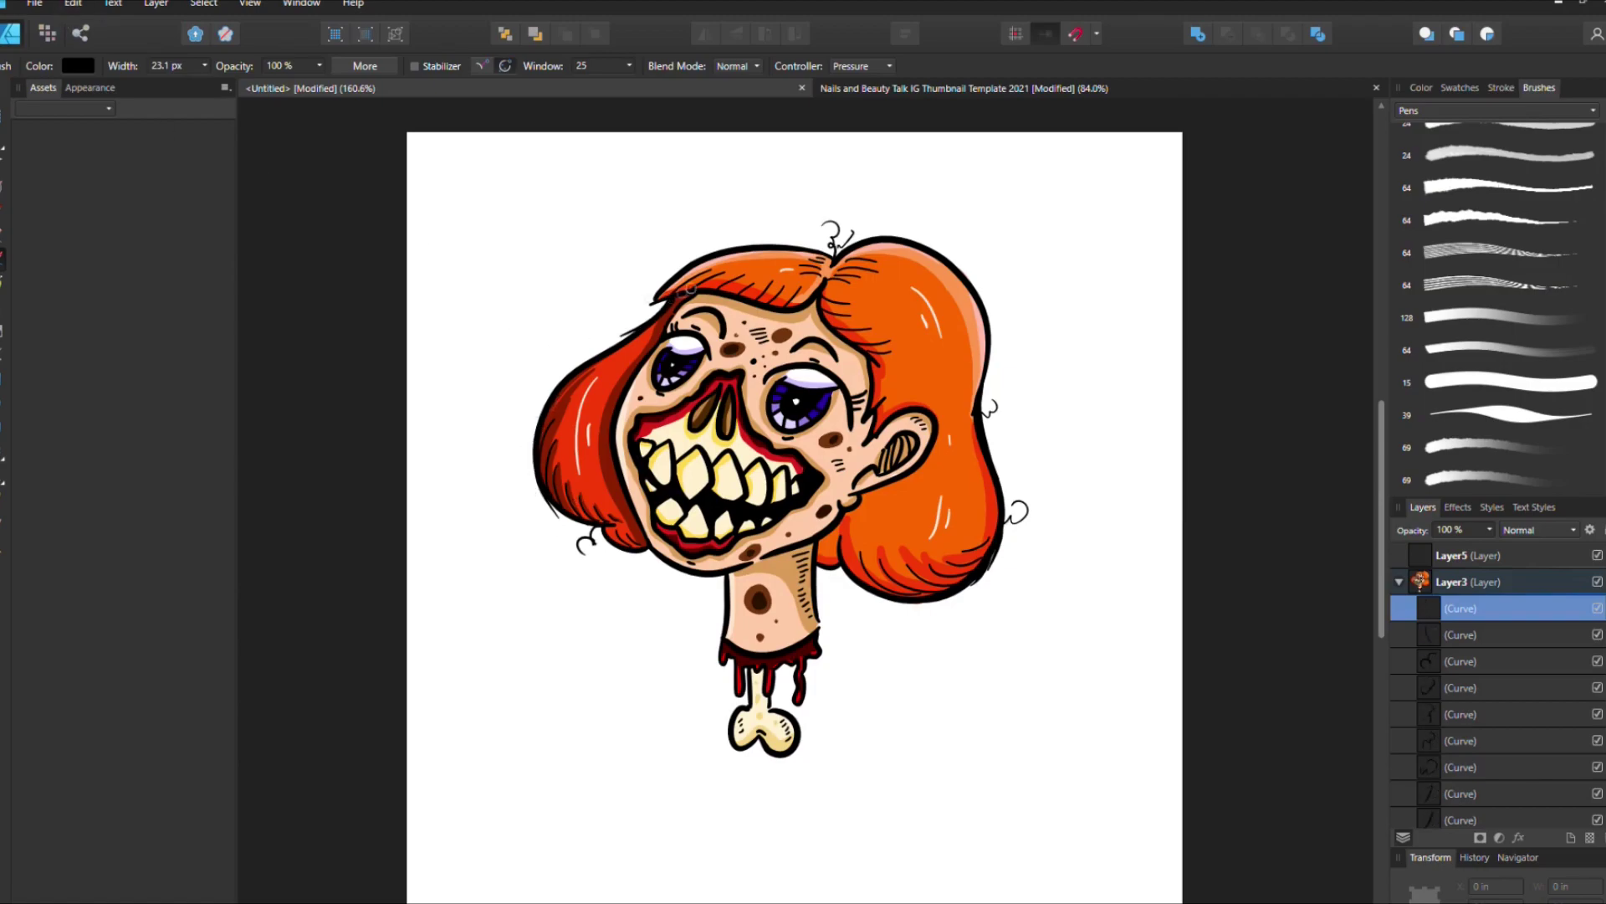
{"action": "left_click_drag", "start_coordinate": [935, 220], "coordinate": [810, 244]}
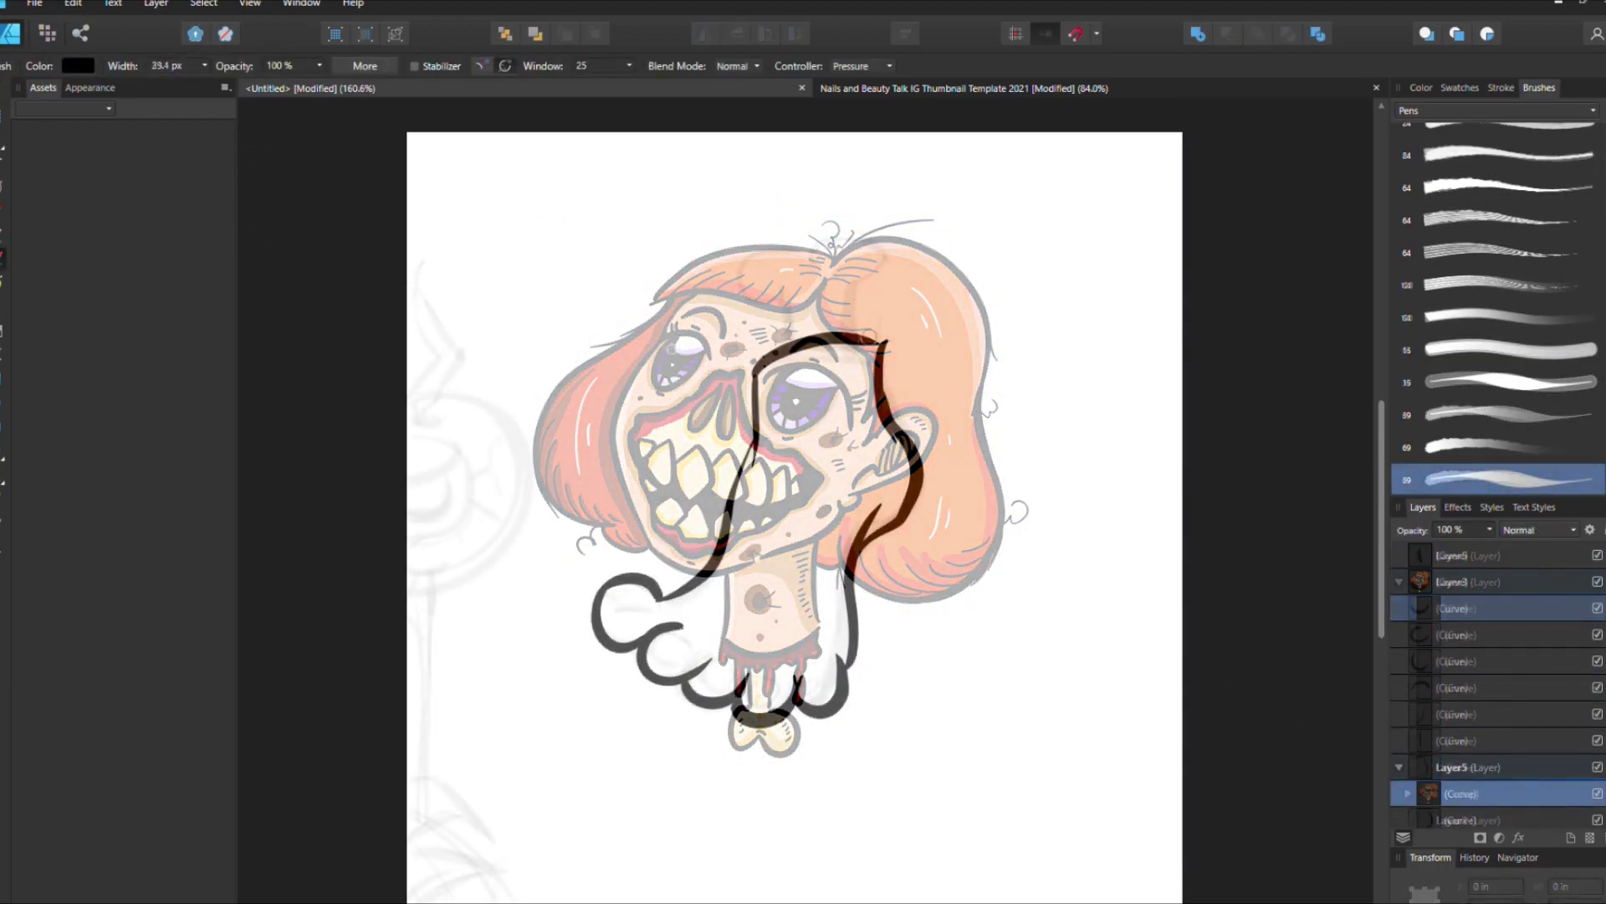
Step: Extend the foot outline and draw toenails on the toes, redoing stray details
{"action": "left_click_drag", "start_coordinate": [768, 368], "coordinate": [895, 345]}
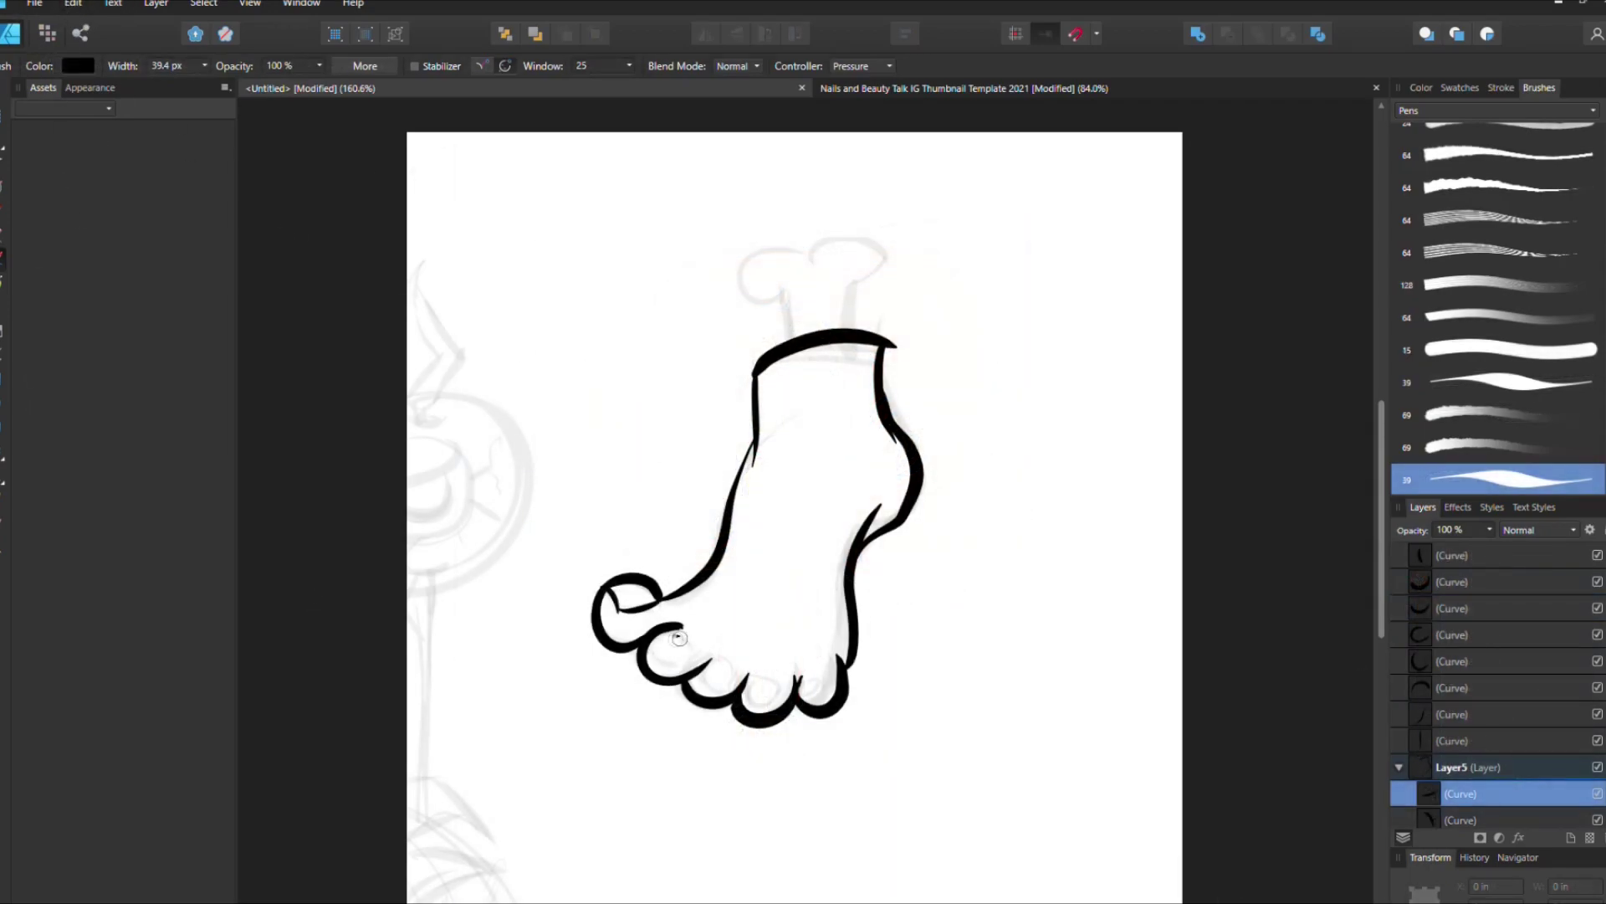
{"action": "left_click_drag", "start_coordinate": [680, 638], "coordinate": [682, 639]}
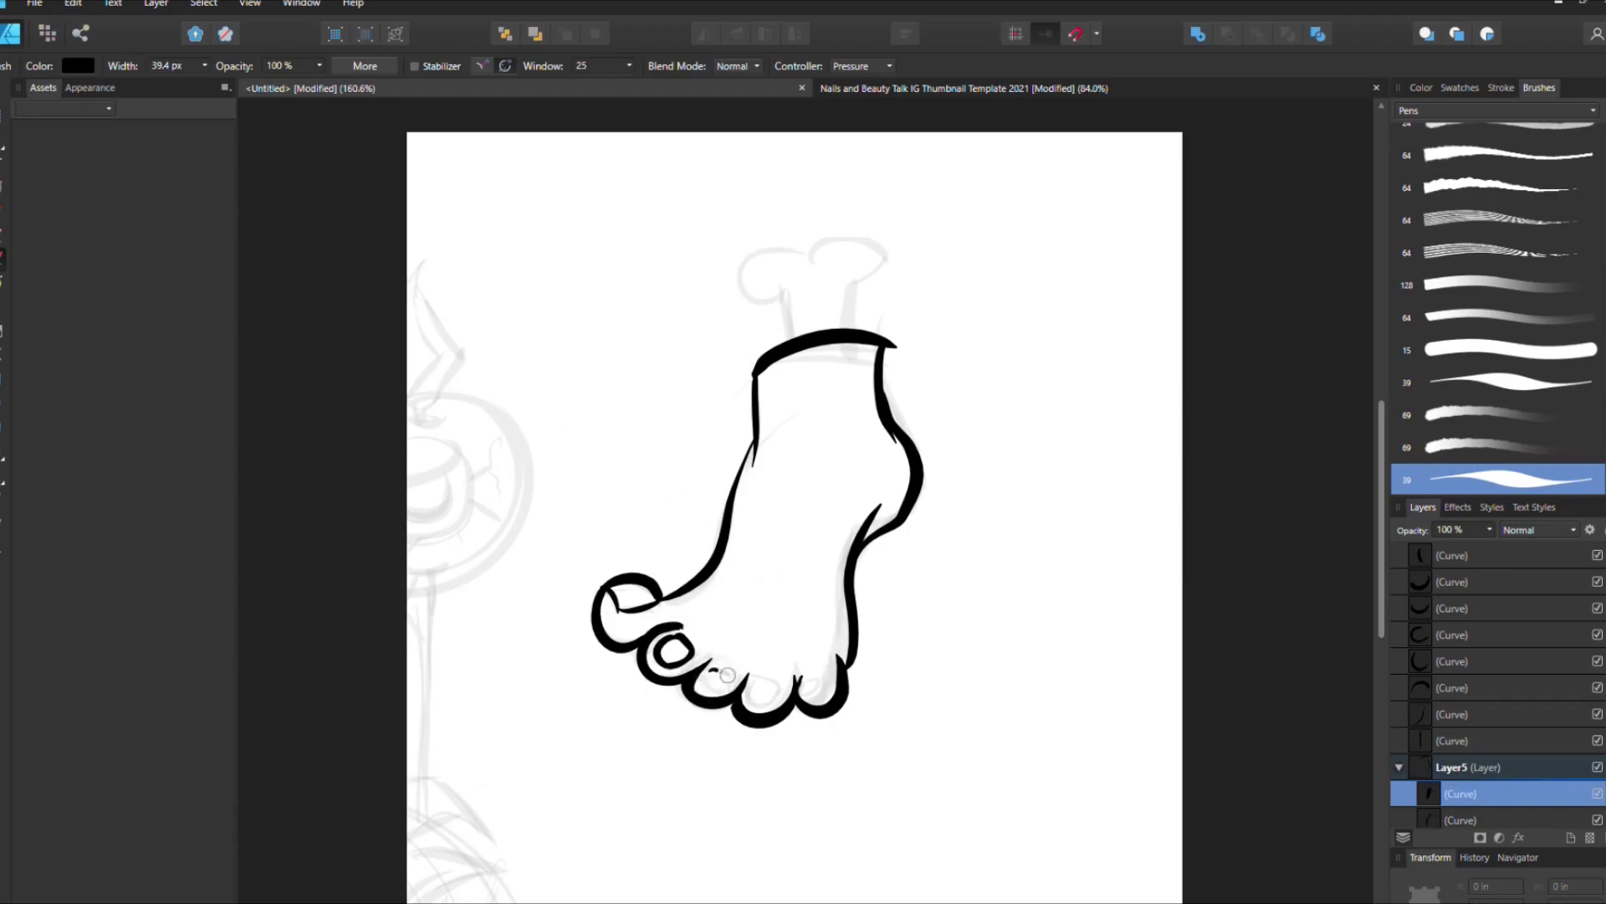
{"action": "key", "text": "ctrl+z"}
{"action": "key", "text": "ctrl+z"}
{"action": "mouse_move", "coordinate": [774, 684]}
{"action": "left_mouse_down"}
{"action": "mouse_move", "coordinate": [758, 698]}
{"action": "mouse_move", "coordinate": [810, 695]}
{"action": "left_mouse_up"}
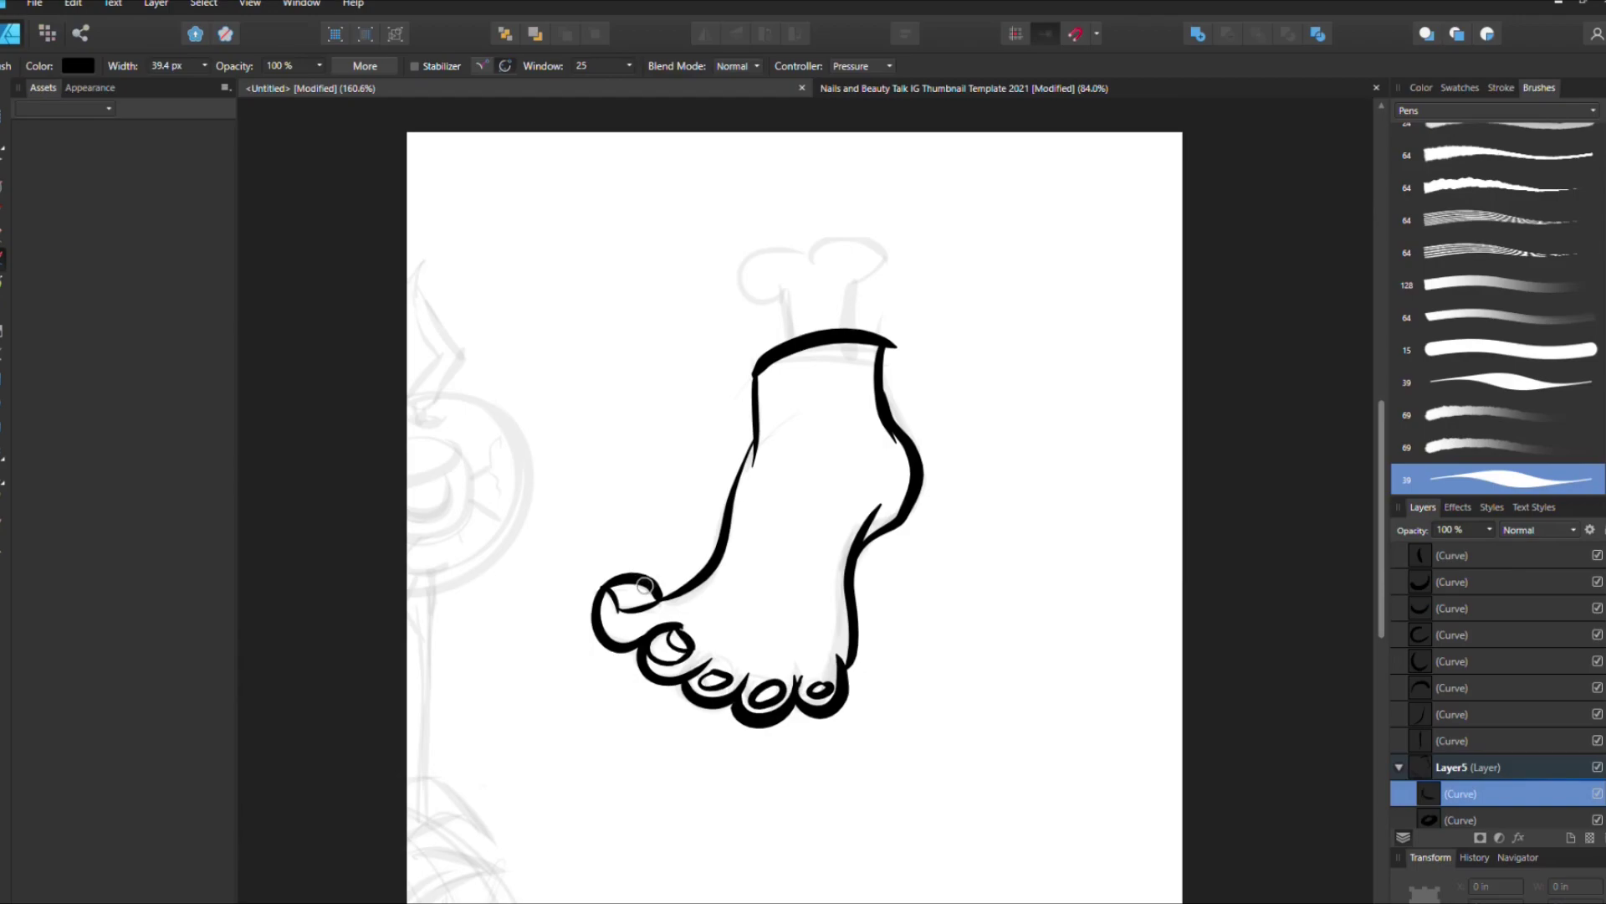
{"action": "mouse_move", "coordinate": [713, 604]}
{"action": "left_mouse_down"}
{"action": "mouse_move", "coordinate": [691, 624]}
{"action": "mouse_move", "coordinate": [718, 620]}
{"action": "left_mouse_up"}
{"action": "key", "text": "ctrl+z"}
{"action": "key", "text": "ctrl+z"}
{"action": "left_click_drag", "start_coordinate": [727, 644], "coordinate": [722, 652]}
{"action": "key", "text": "ctrl+z"}
Step: Draw ragged torn flesh around the ankle and a bone shaft with a knobbed end
{"action": "left_click_drag", "start_coordinate": [775, 337], "coordinate": [935, 435]}
{"action": "left_click_drag", "start_coordinate": [743, 368], "coordinate": [674, 460]}
{"action": "mouse_move", "coordinate": [762, 328]}
{"action": "left_mouse_down"}
{"action": "mouse_move", "coordinate": [741, 374]}
{"action": "mouse_move", "coordinate": [745, 431]}
{"action": "left_mouse_up"}
{"action": "left_click_drag", "start_coordinate": [800, 315], "coordinate": [786, 235]}
{"action": "mouse_move", "coordinate": [837, 294]}
{"action": "left_mouse_down"}
{"action": "mouse_move", "coordinate": [832, 243]}
{"action": "mouse_move", "coordinate": [728, 188]}
{"action": "left_mouse_up"}
{"action": "key", "text": "ctrl+z"}
{"action": "left_click_drag", "start_coordinate": [774, 276], "coordinate": [736, 201]}
{"action": "key", "text": "ctrl+z"}
{"action": "left_click_drag", "start_coordinate": [796, 259], "coordinate": [815, 216]}
{"action": "left_click_drag", "start_coordinate": [802, 209], "coordinate": [839, 253]}
{"action": "key", "text": "ctrl+z"}
{"action": "left_click_drag", "start_coordinate": [801, 219], "coordinate": [824, 219]}
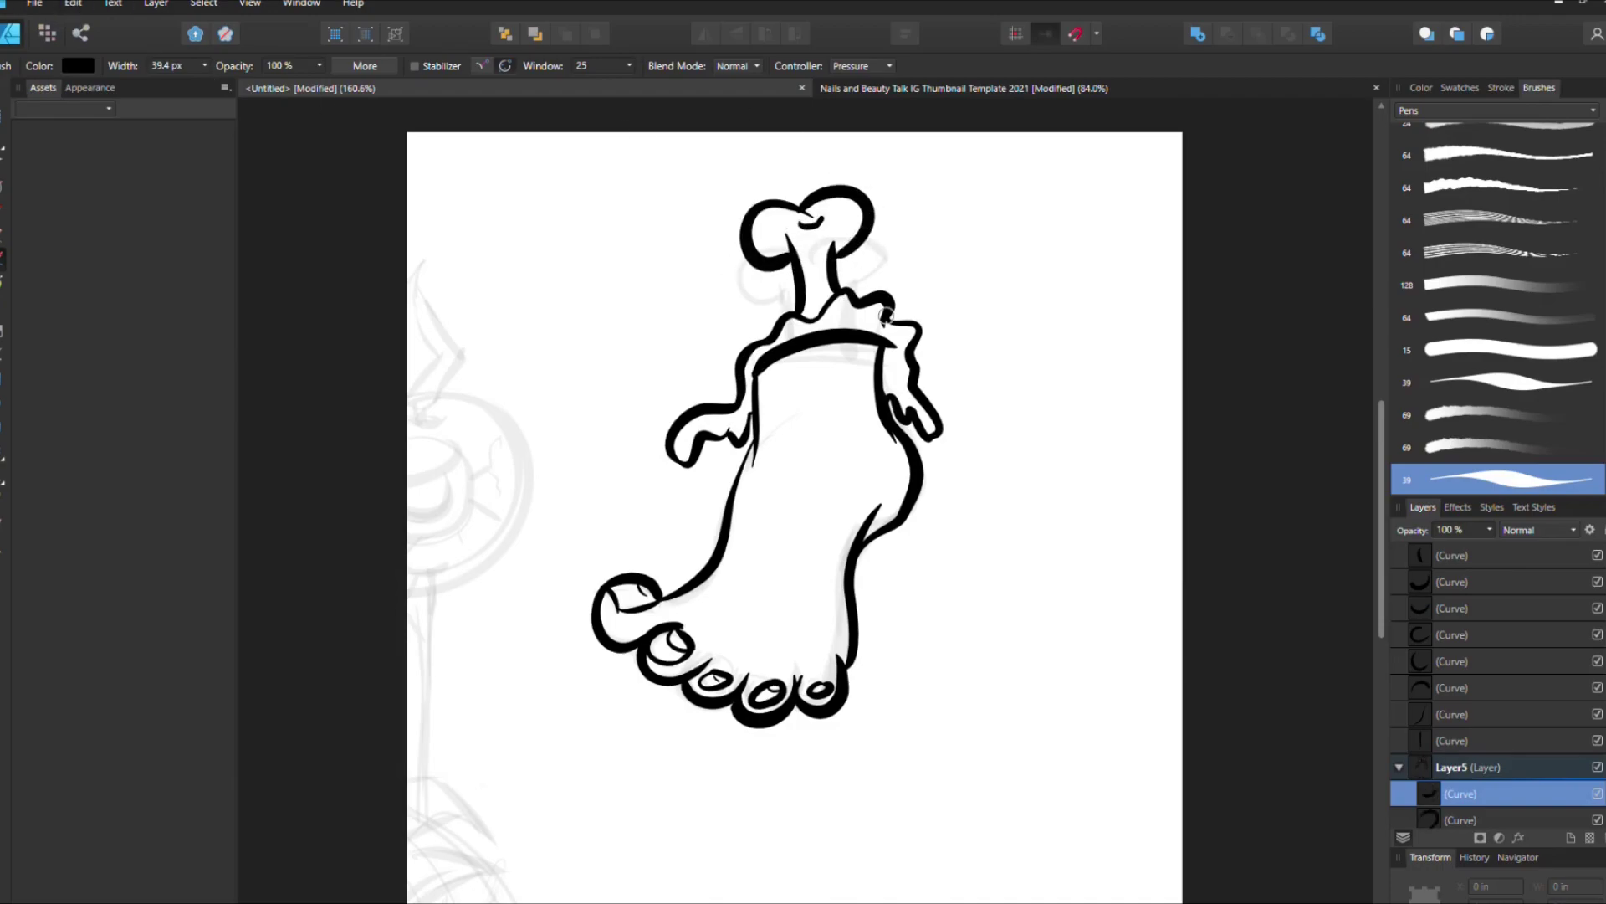
Step: Draw two long slashes down the foot's top and right side
{"action": "mouse_move", "coordinate": [763, 595]}
{"action": "left_mouse_down"}
{"action": "mouse_move", "coordinate": [841, 406]}
{"action": "mouse_move", "coordinate": [899, 506]}
{"action": "left_mouse_up"}
{"action": "left_click_drag", "start_coordinate": [866, 444], "coordinate": [898, 513]}
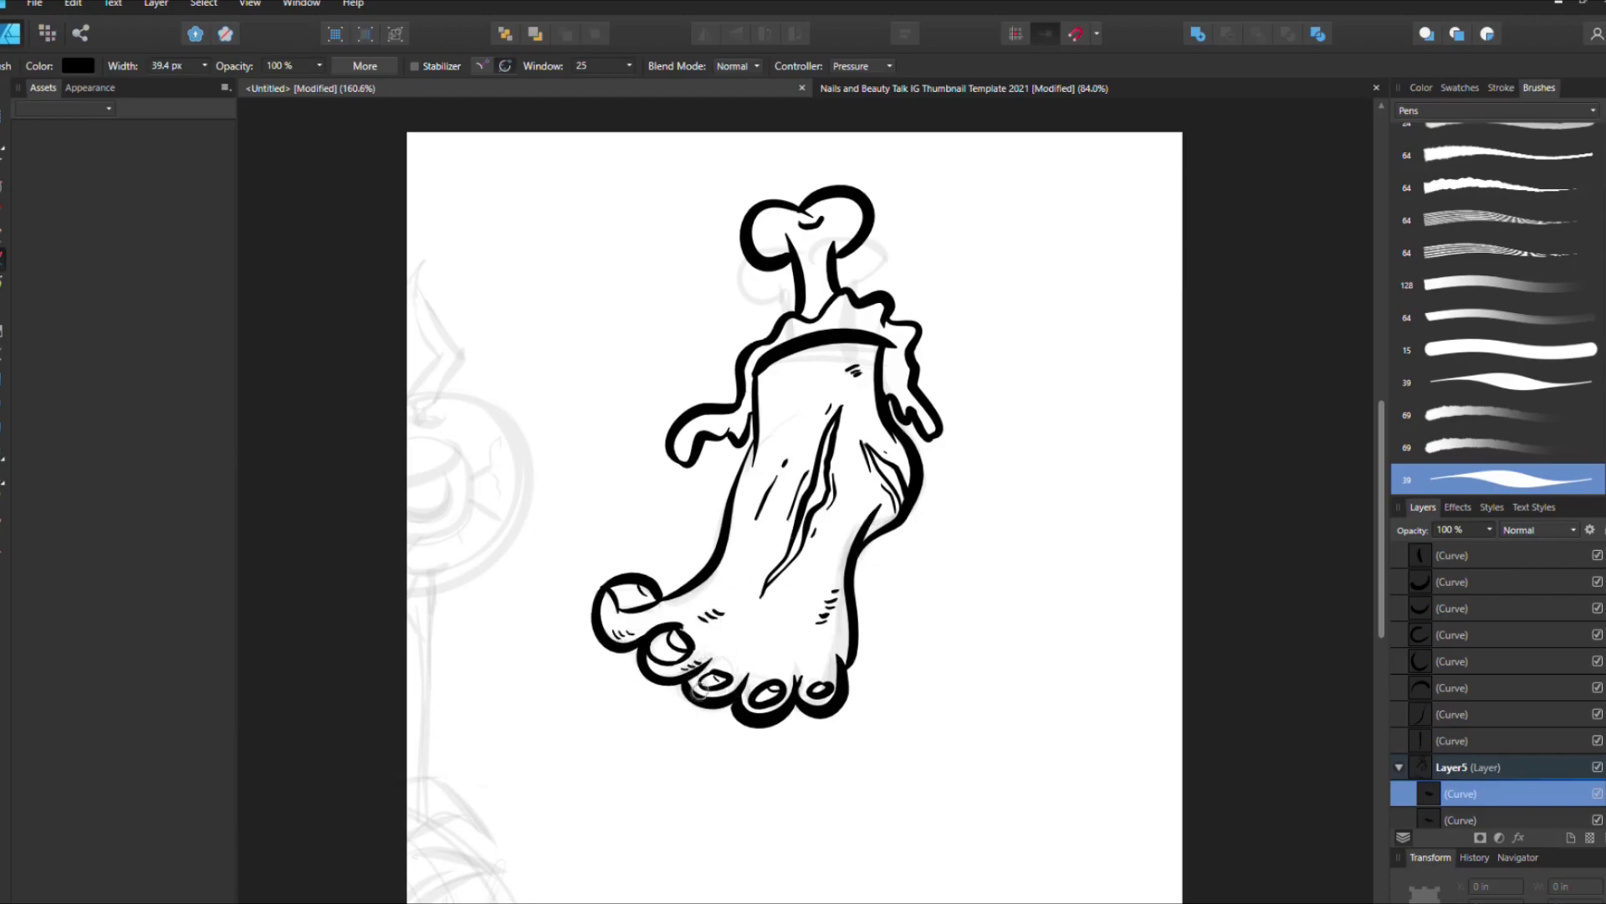
{"action": "scroll", "coordinate": [1478, 628], "scroll_direction": "down", "scroll_amount": 5}
{"action": "scroll", "coordinate": [1477, 536], "scroll_direction": "up", "scroll_amount": 6}
Step: Hide the sketch layer, group the foot strokes, and add a new colouring layer
{"action": "left_click", "coordinate": [1598, 793]}
{"action": "key", "text": "v"}
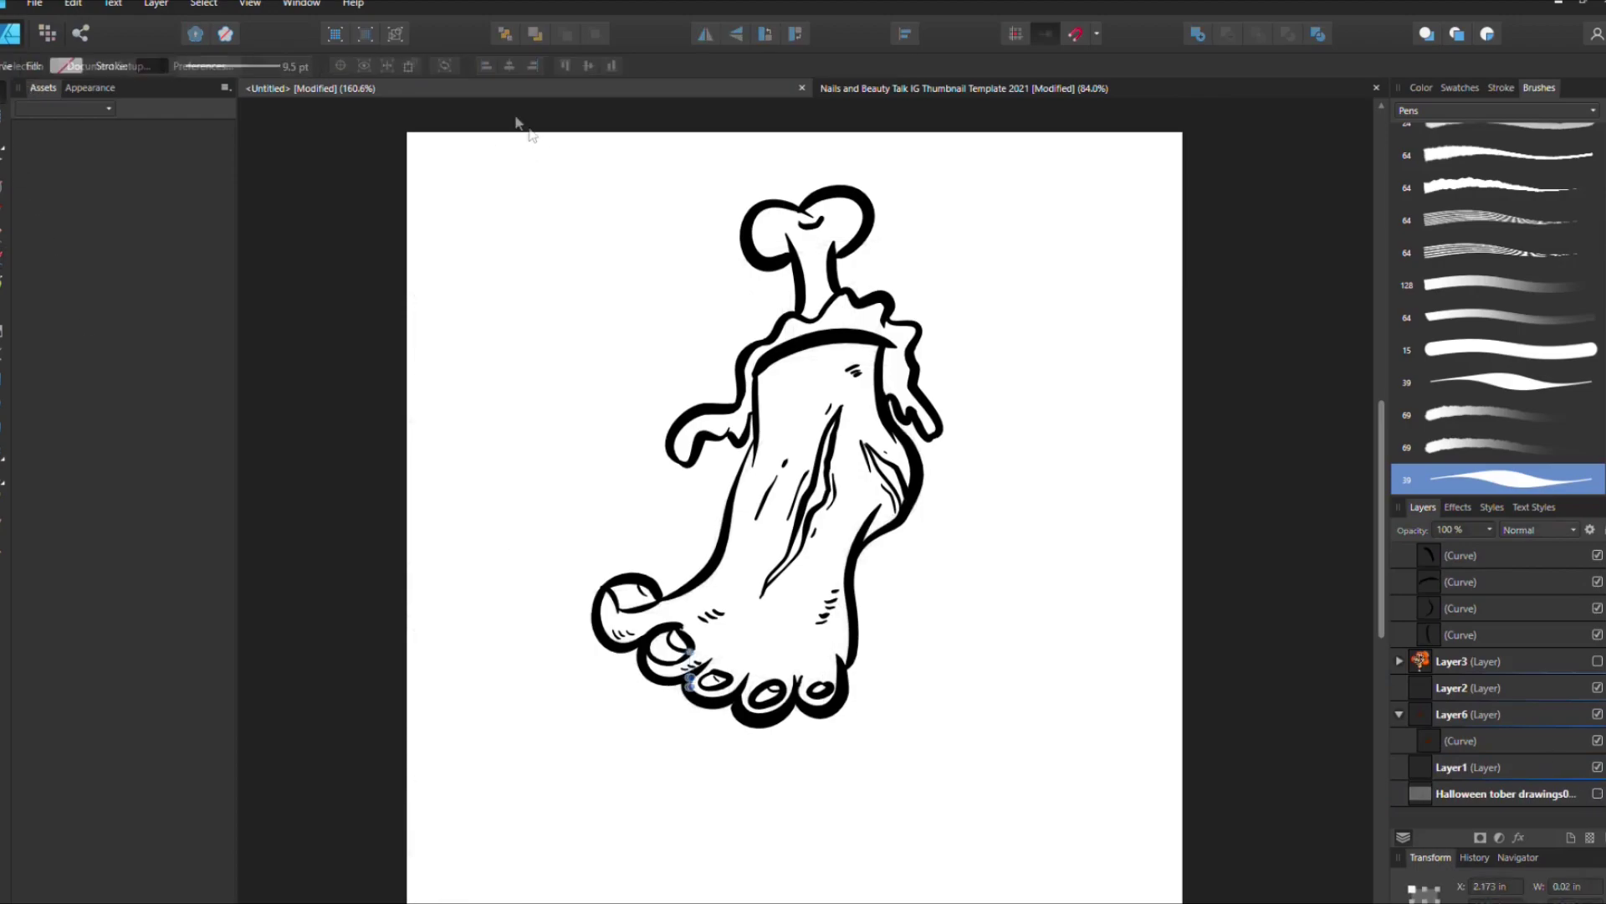
{"action": "left_click_drag", "start_coordinate": [524, 126], "coordinate": [1100, 849]}
{"action": "left_click", "coordinate": [81, 65]}
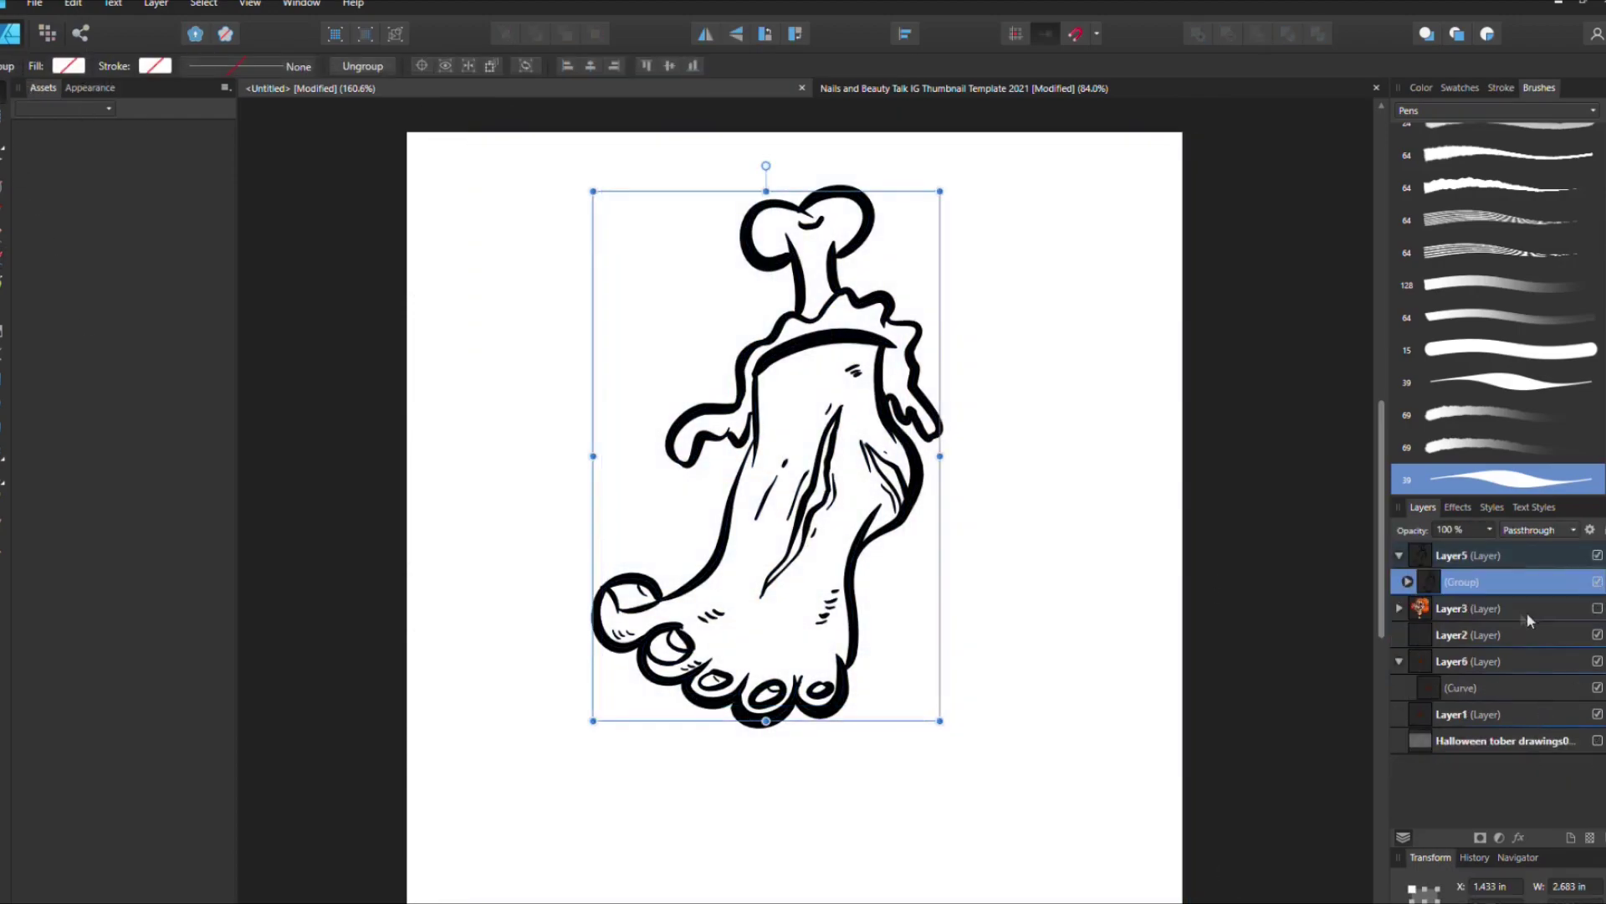
{"action": "left_click", "coordinate": [1399, 555]}
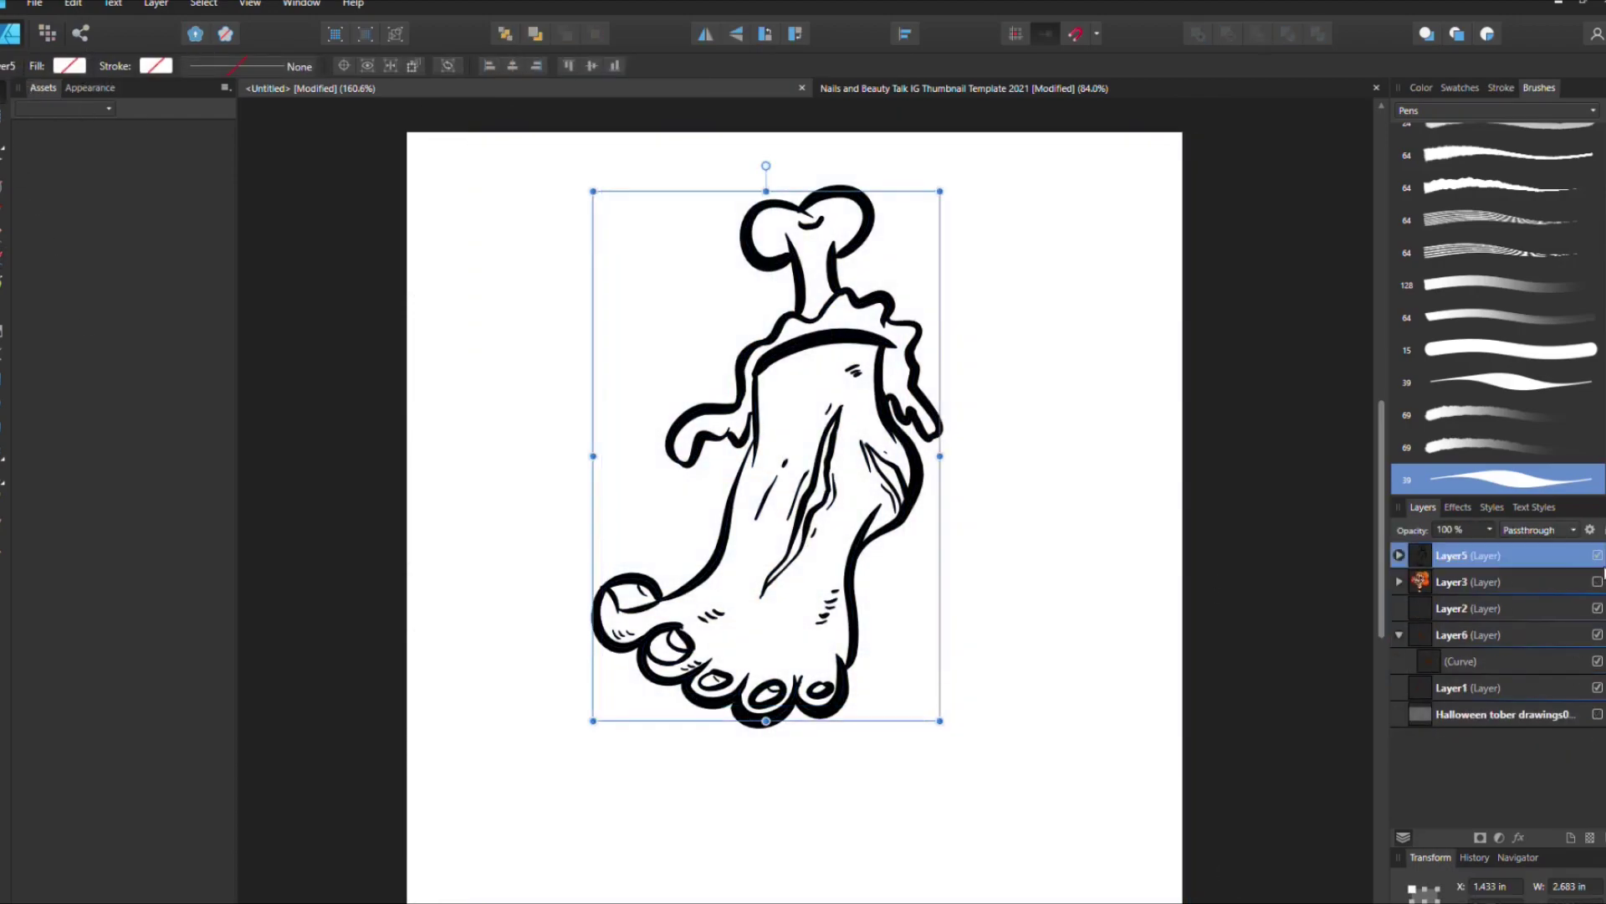
{"action": "key", "text": "ctrl+shift+n"}
{"action": "key", "text": "ctrl+shift+n"}
{"action": "key", "text": "b"}
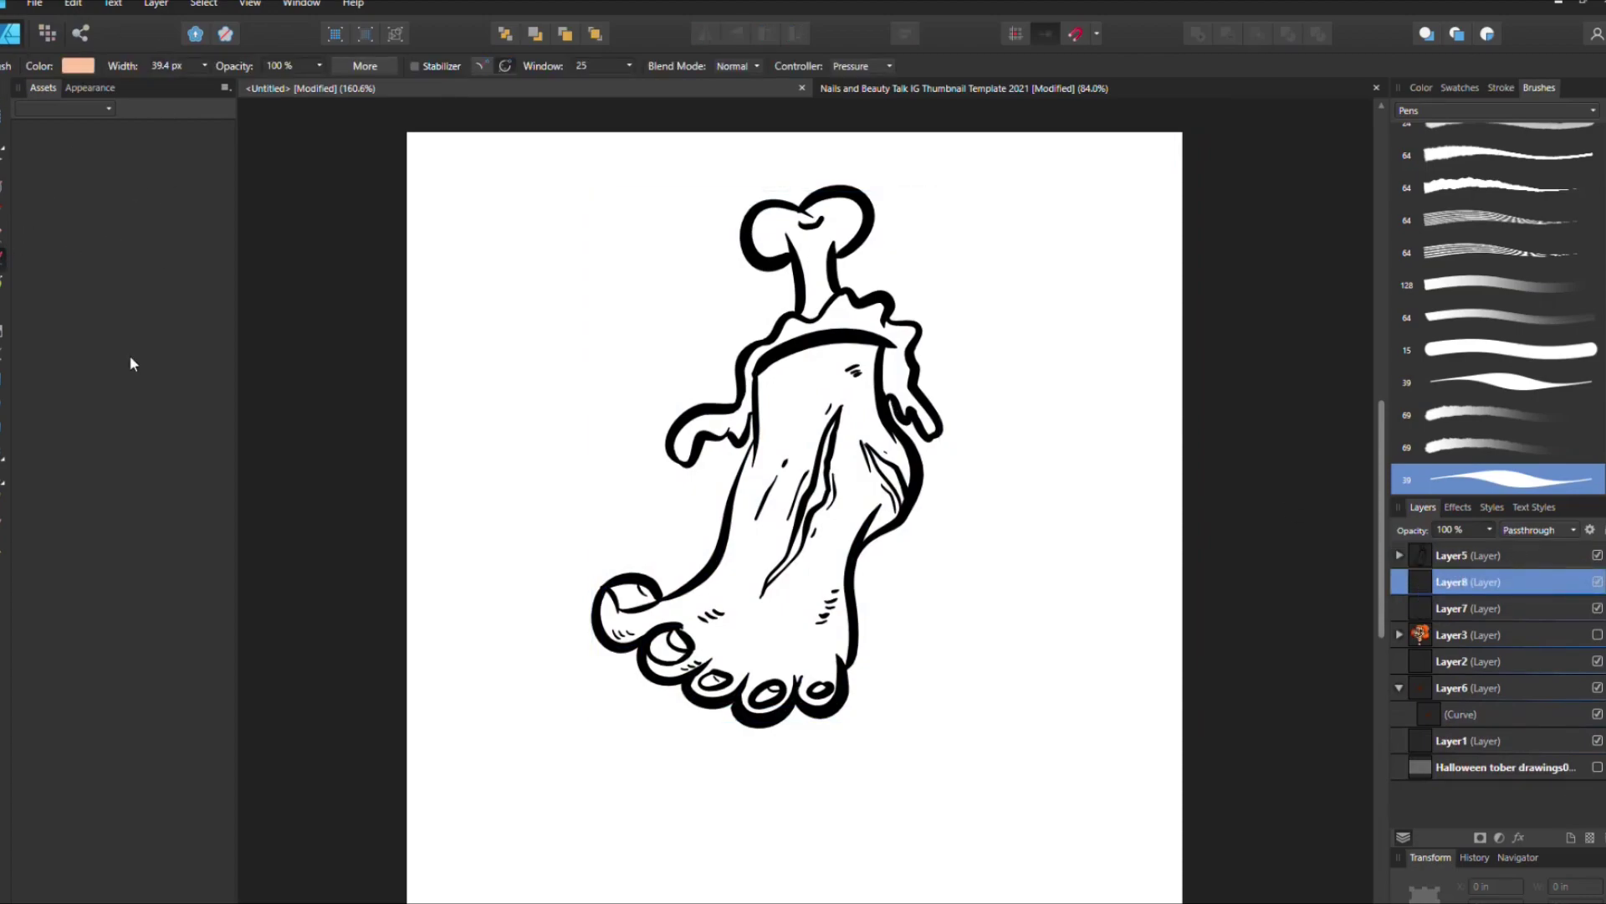
Step: Fill the foot, toes and leg with green paint
{"action": "mouse_move", "coordinate": [766, 368]}
{"action": "left_mouse_down"}
{"action": "mouse_move", "coordinate": [837, 348]}
{"action": "mouse_move", "coordinate": [870, 418]}
{"action": "mouse_move", "coordinate": [757, 536]}
{"action": "left_mouse_up"}
{"action": "left_click_drag", "start_coordinate": [757, 468], "coordinate": [735, 577]}
{"action": "left_click_drag", "start_coordinate": [795, 512], "coordinate": [728, 615]}
{"action": "mouse_move", "coordinate": [737, 535]}
{"action": "left_mouse_down"}
{"action": "mouse_move", "coordinate": [657, 626]}
{"action": "mouse_move", "coordinate": [602, 640]}
{"action": "mouse_move", "coordinate": [725, 650]}
{"action": "mouse_move", "coordinate": [805, 559]}
{"action": "left_mouse_up"}
{"action": "mouse_move", "coordinate": [774, 627]}
{"action": "left_mouse_down"}
{"action": "mouse_move", "coordinate": [656, 673]}
{"action": "mouse_move", "coordinate": [753, 661]}
{"action": "mouse_move", "coordinate": [840, 519]}
{"action": "mouse_move", "coordinate": [825, 576]}
{"action": "mouse_move", "coordinate": [845, 435]}
{"action": "mouse_move", "coordinate": [891, 502]}
{"action": "left_mouse_up"}
{"action": "left_click_drag", "start_coordinate": [885, 438], "coordinate": [912, 490]}
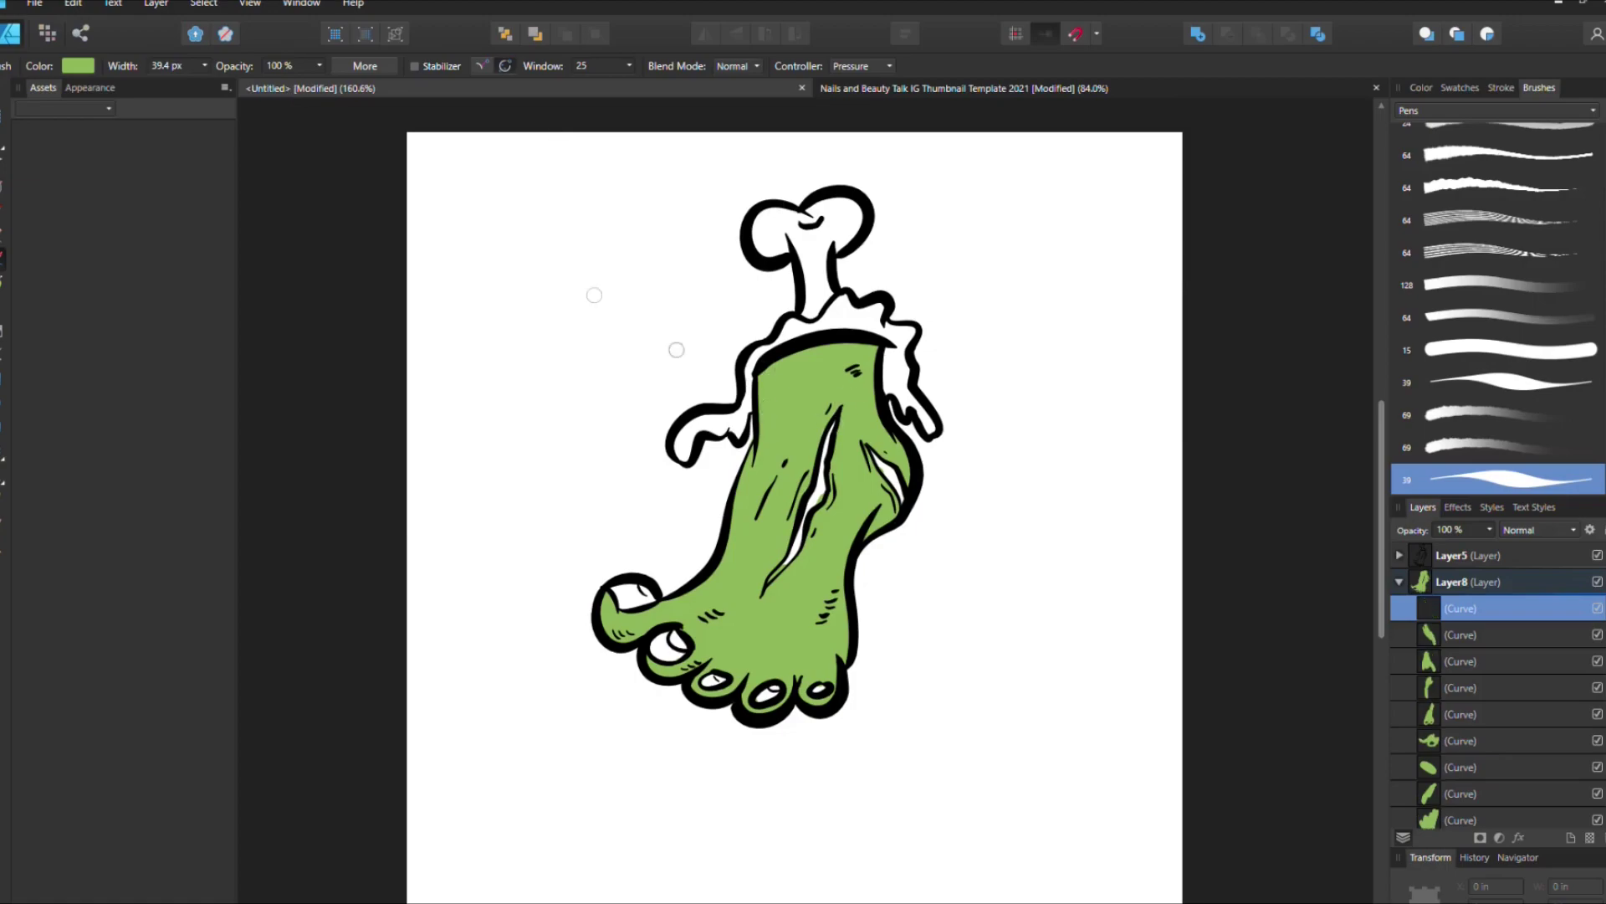
Step: Shade the slashes, toes, right edge and top of the foot in dark green
{"action": "left_click_drag", "start_coordinate": [766, 596], "coordinate": [861, 446]}
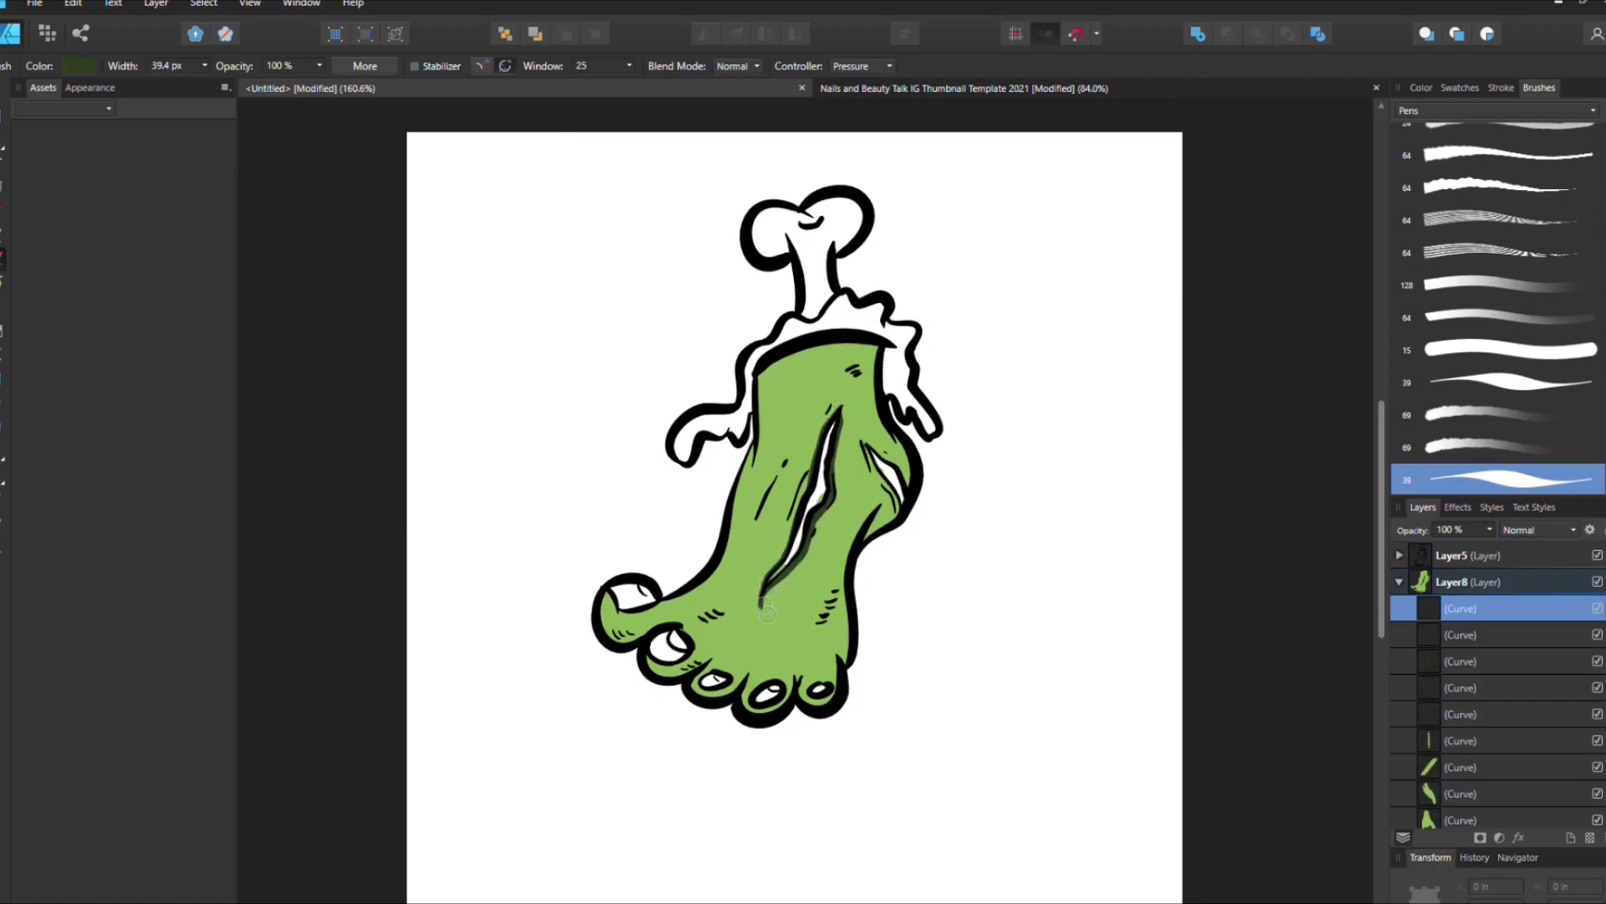
{"action": "left_click_drag", "start_coordinate": [866, 444], "coordinate": [903, 512]}
{"action": "key", "text": "ctrl+z"}
{"action": "left_click_drag", "start_coordinate": [866, 439], "coordinate": [902, 509]}
{"action": "left_click_drag", "start_coordinate": [604, 597], "coordinate": [604, 603]}
{"action": "left_click_drag", "start_coordinate": [650, 654], "coordinate": [735, 707]}
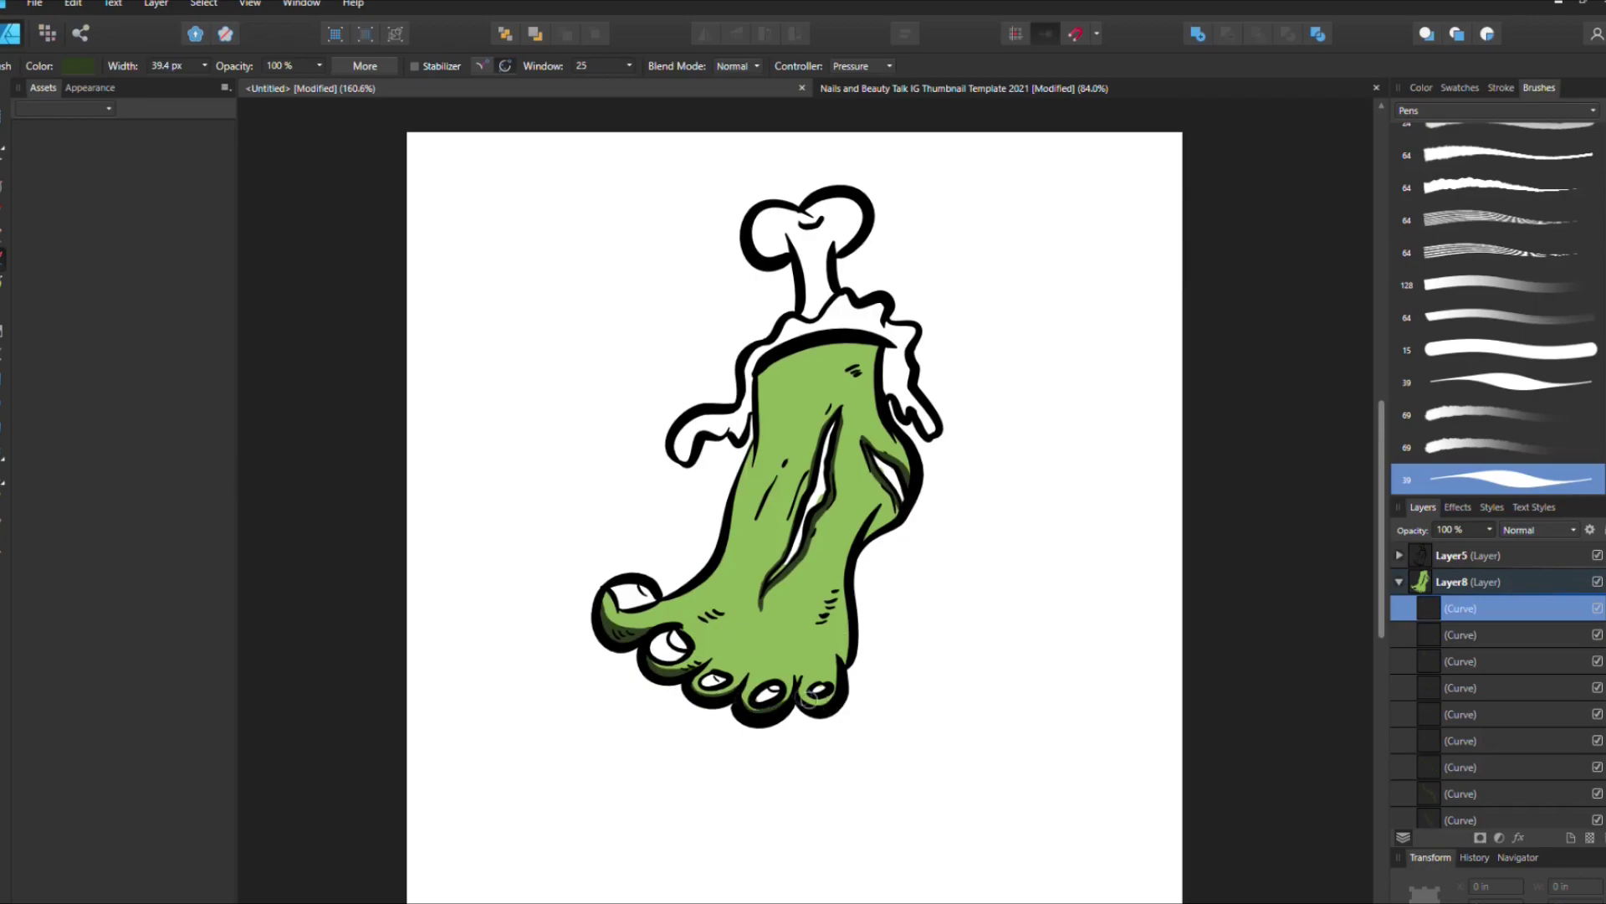
{"action": "left_click_drag", "start_coordinate": [862, 532], "coordinate": [843, 661]}
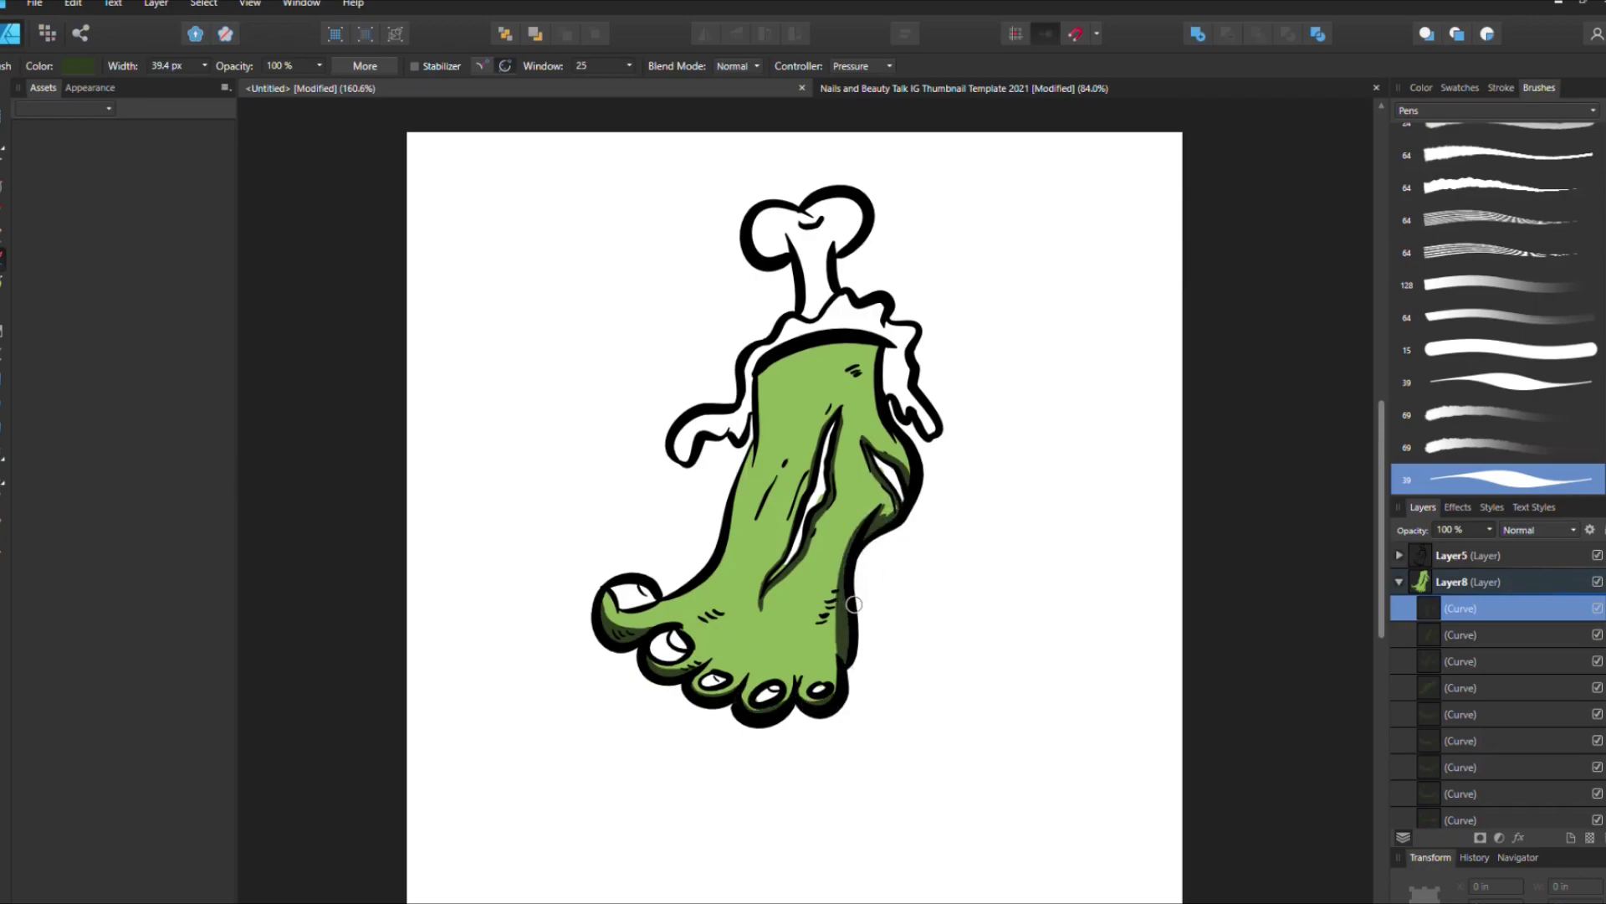
{"action": "left_click_drag", "start_coordinate": [789, 358], "coordinate": [874, 346]}
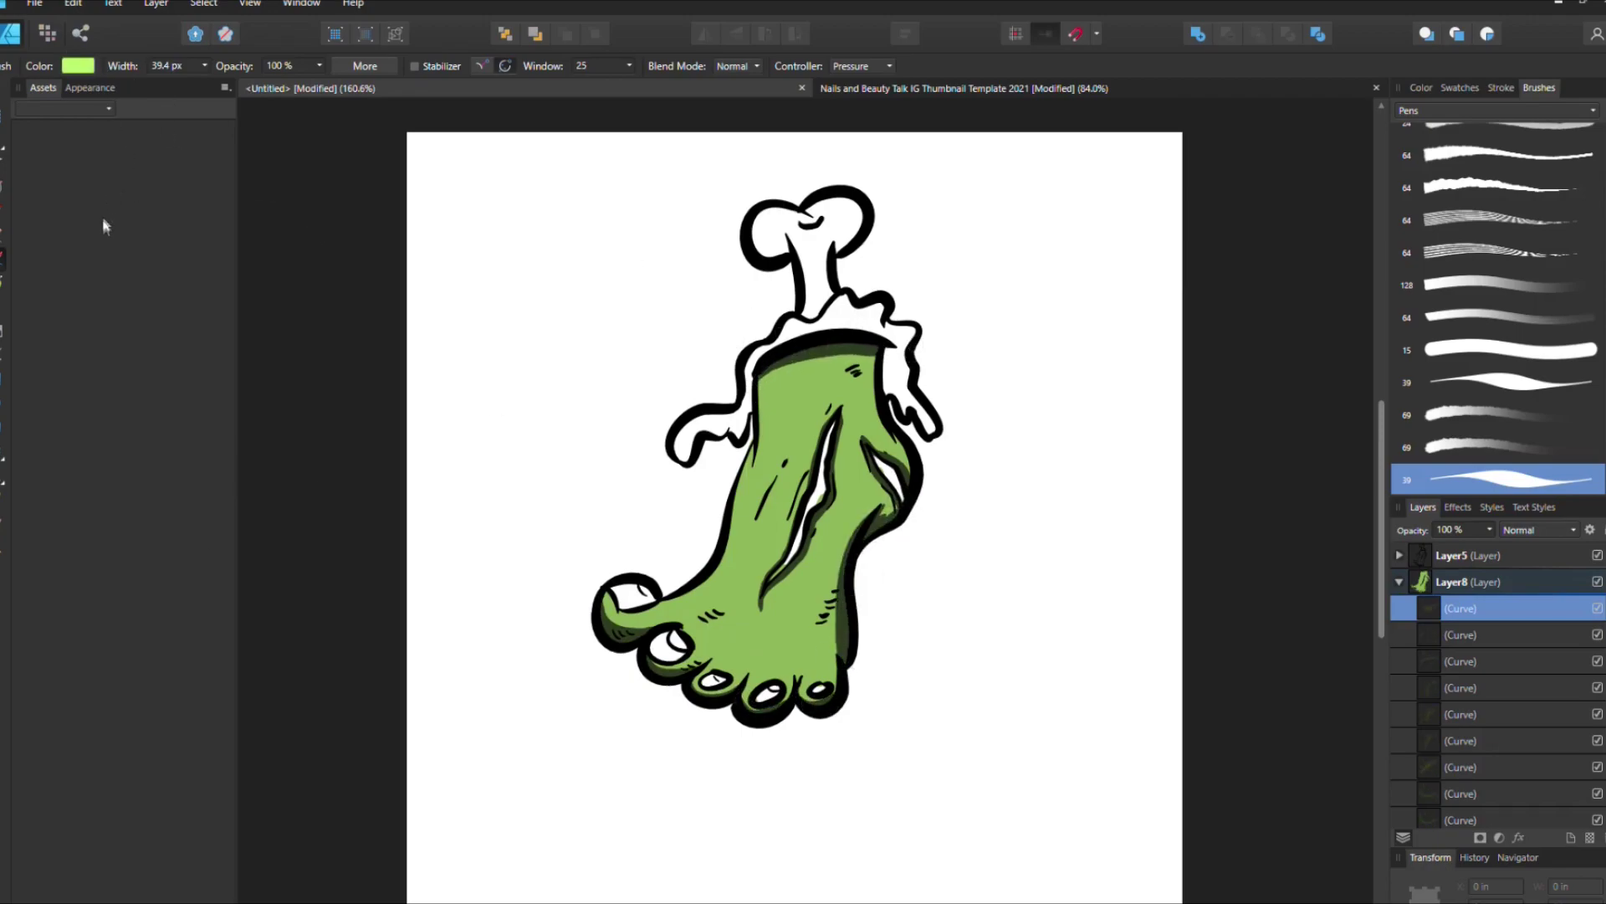
Step: Add light green highlights along the foot's left edge, slash, big toe and upper foot
{"action": "left_click_drag", "start_coordinate": [760, 388], "coordinate": [724, 561]}
{"action": "left_click_drag", "start_coordinate": [840, 418], "coordinate": [757, 606]}
{"action": "left_click_drag", "start_coordinate": [774, 476], "coordinate": [752, 518]}
{"action": "left_click_drag", "start_coordinate": [711, 576], "coordinate": [673, 600]}
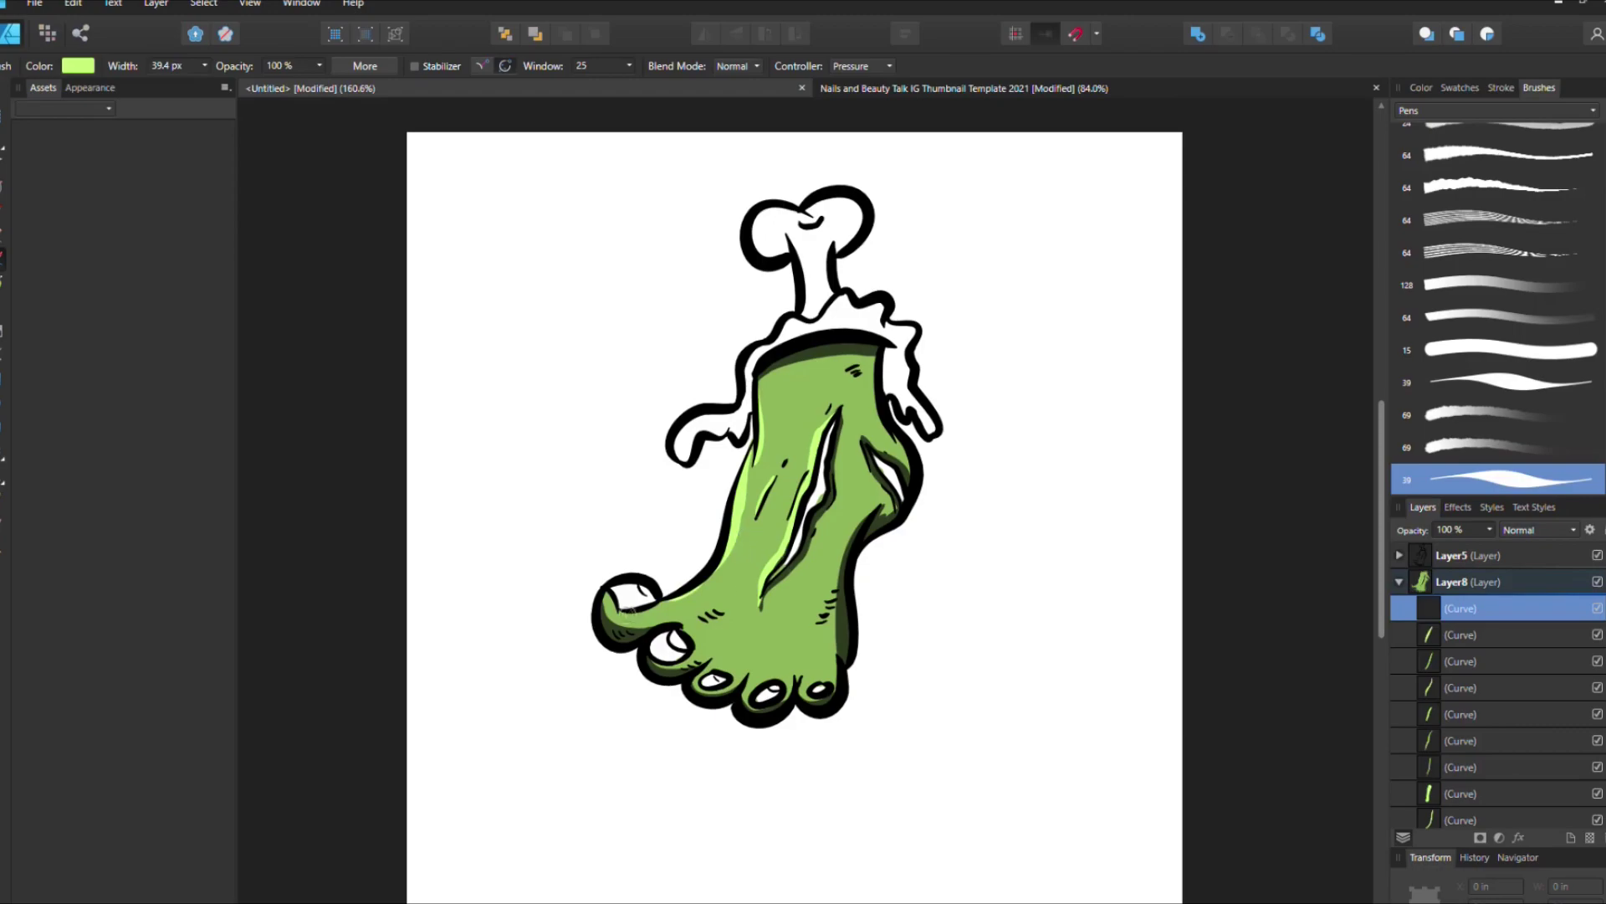
{"action": "left_click_drag", "start_coordinate": [809, 382], "coordinate": [795, 388]}
{"action": "left_click_drag", "start_coordinate": [813, 388], "coordinate": [797, 396]}
{"action": "mouse_move", "coordinate": [818, 394]}
{"action": "left_mouse_down"}
{"action": "mouse_move", "coordinate": [803, 402]}
{"action": "mouse_move", "coordinate": [901, 512]}
{"action": "left_mouse_up"}
{"action": "key", "text": "ctrl+z"}
{"action": "left_click_drag", "start_coordinate": [863, 435], "coordinate": [899, 510]}
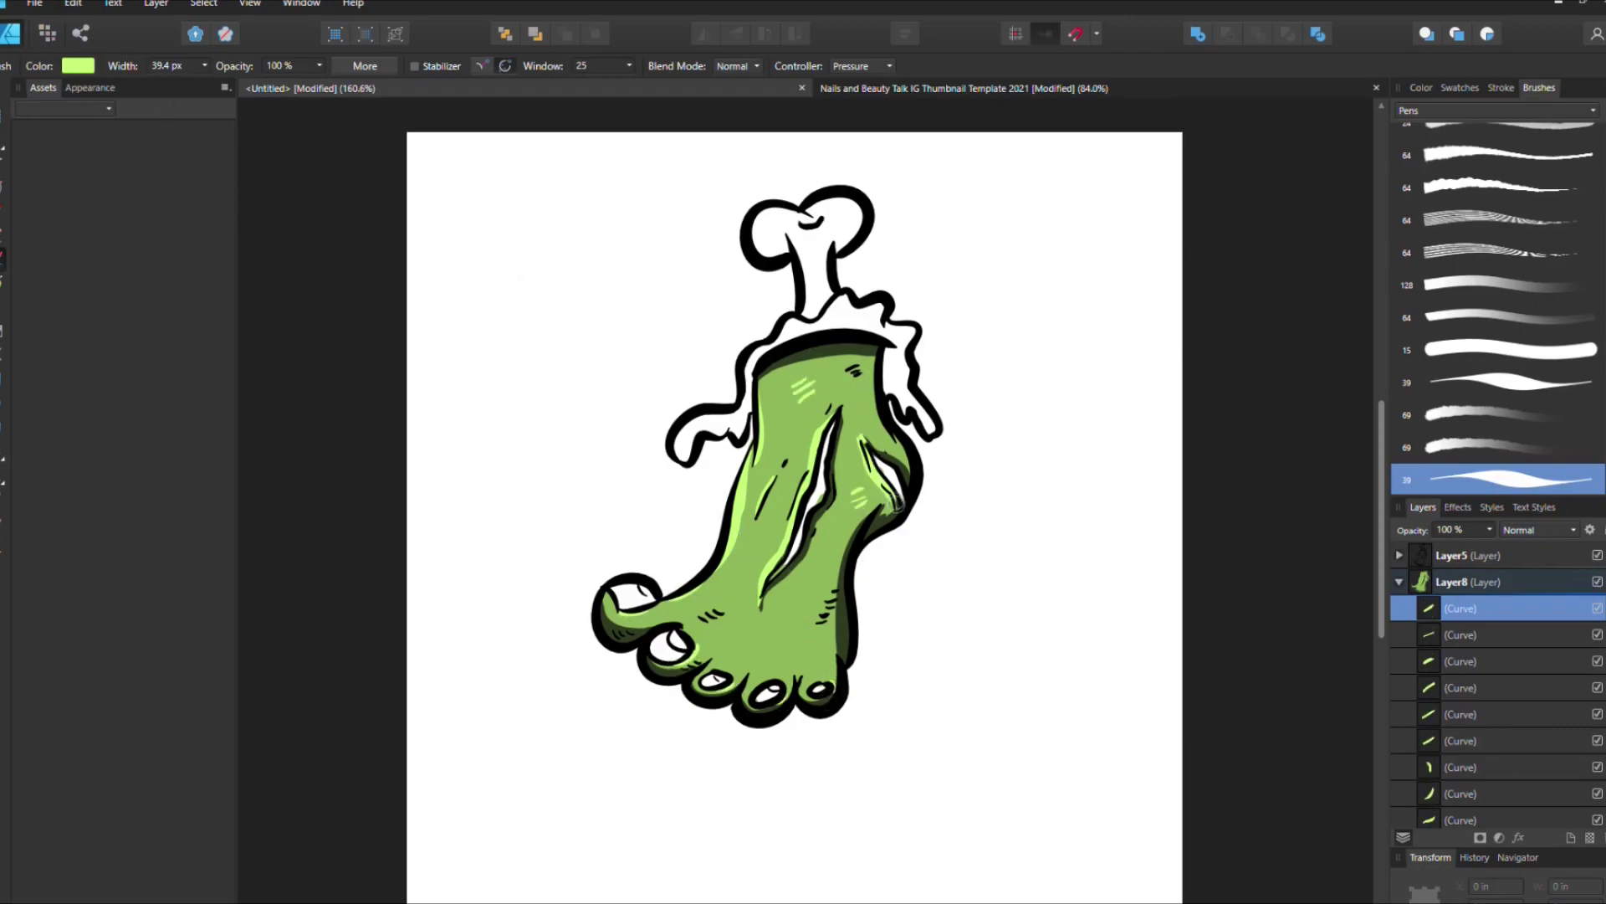
{"action": "left_click_drag", "start_coordinate": [863, 433], "coordinate": [893, 502]}
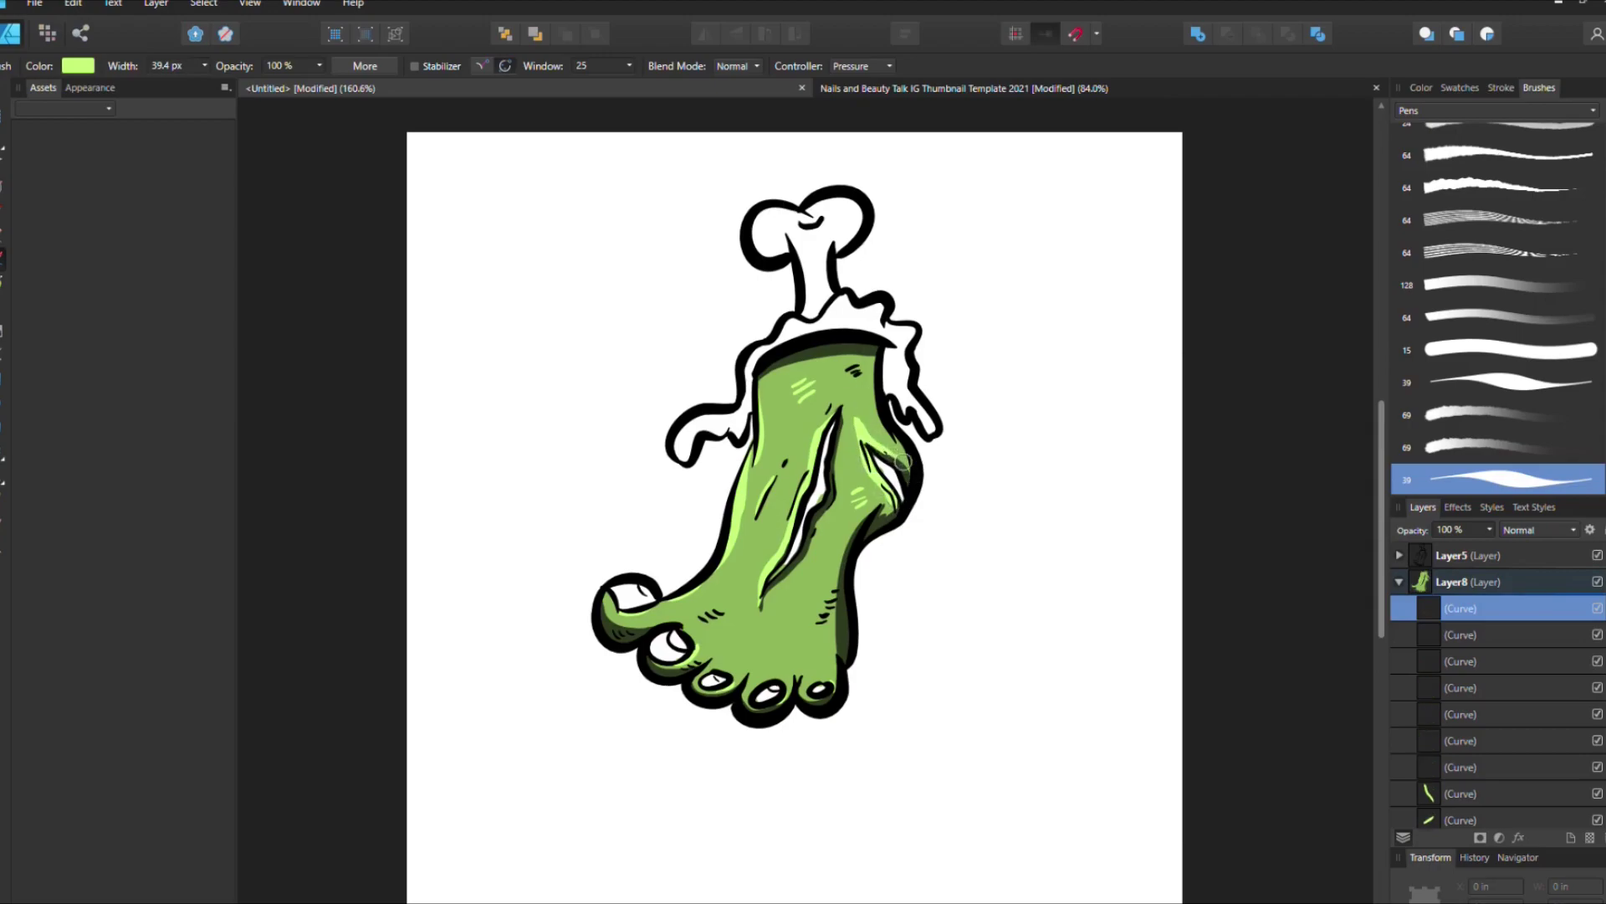
{"action": "left_click", "coordinate": [764, 622]}
Step: Paint red blood in the slash and flesh flaps, shading the top rim dark red
{"action": "left_click_drag", "start_coordinate": [831, 432], "coordinate": [774, 581]}
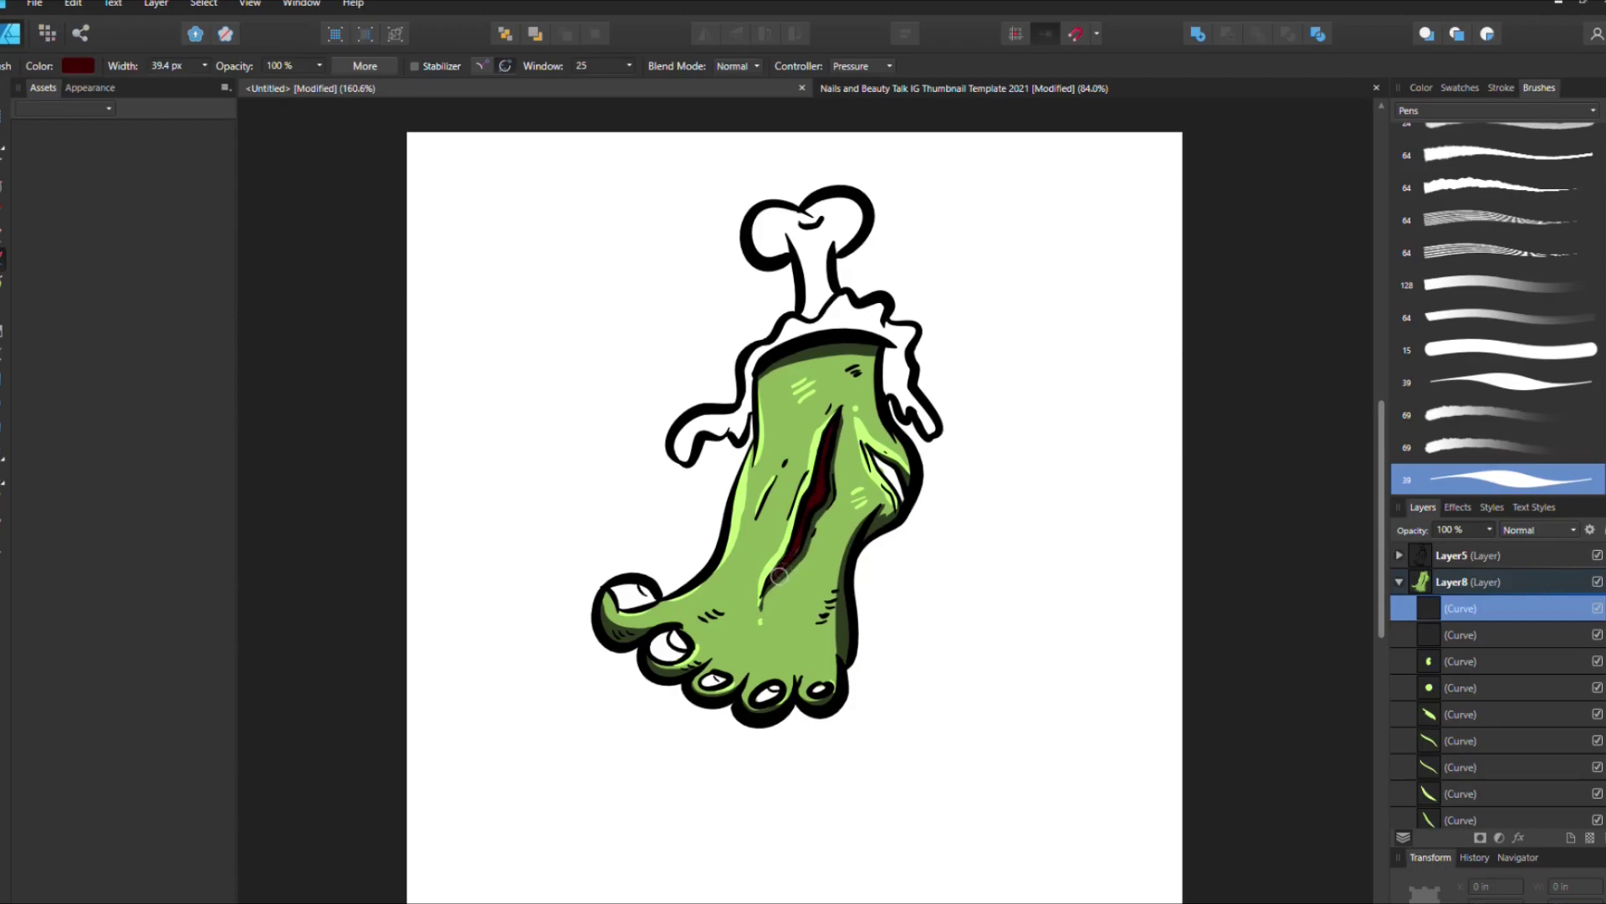
{"action": "left_click", "coordinate": [905, 505]}
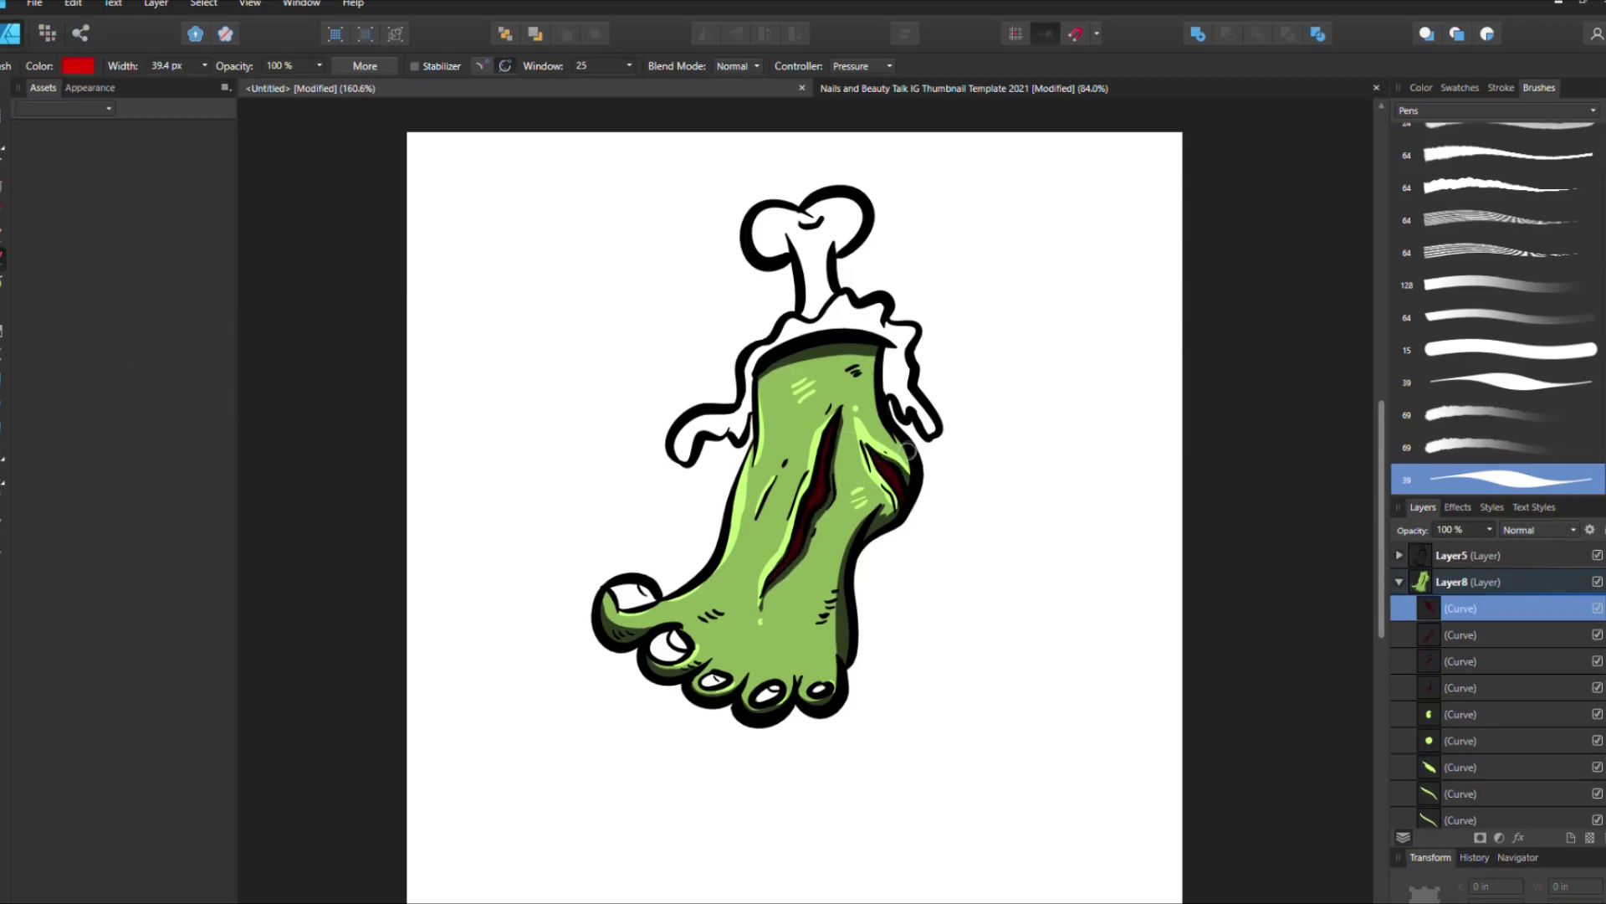
{"action": "left_click_drag", "start_coordinate": [834, 418], "coordinate": [786, 559]}
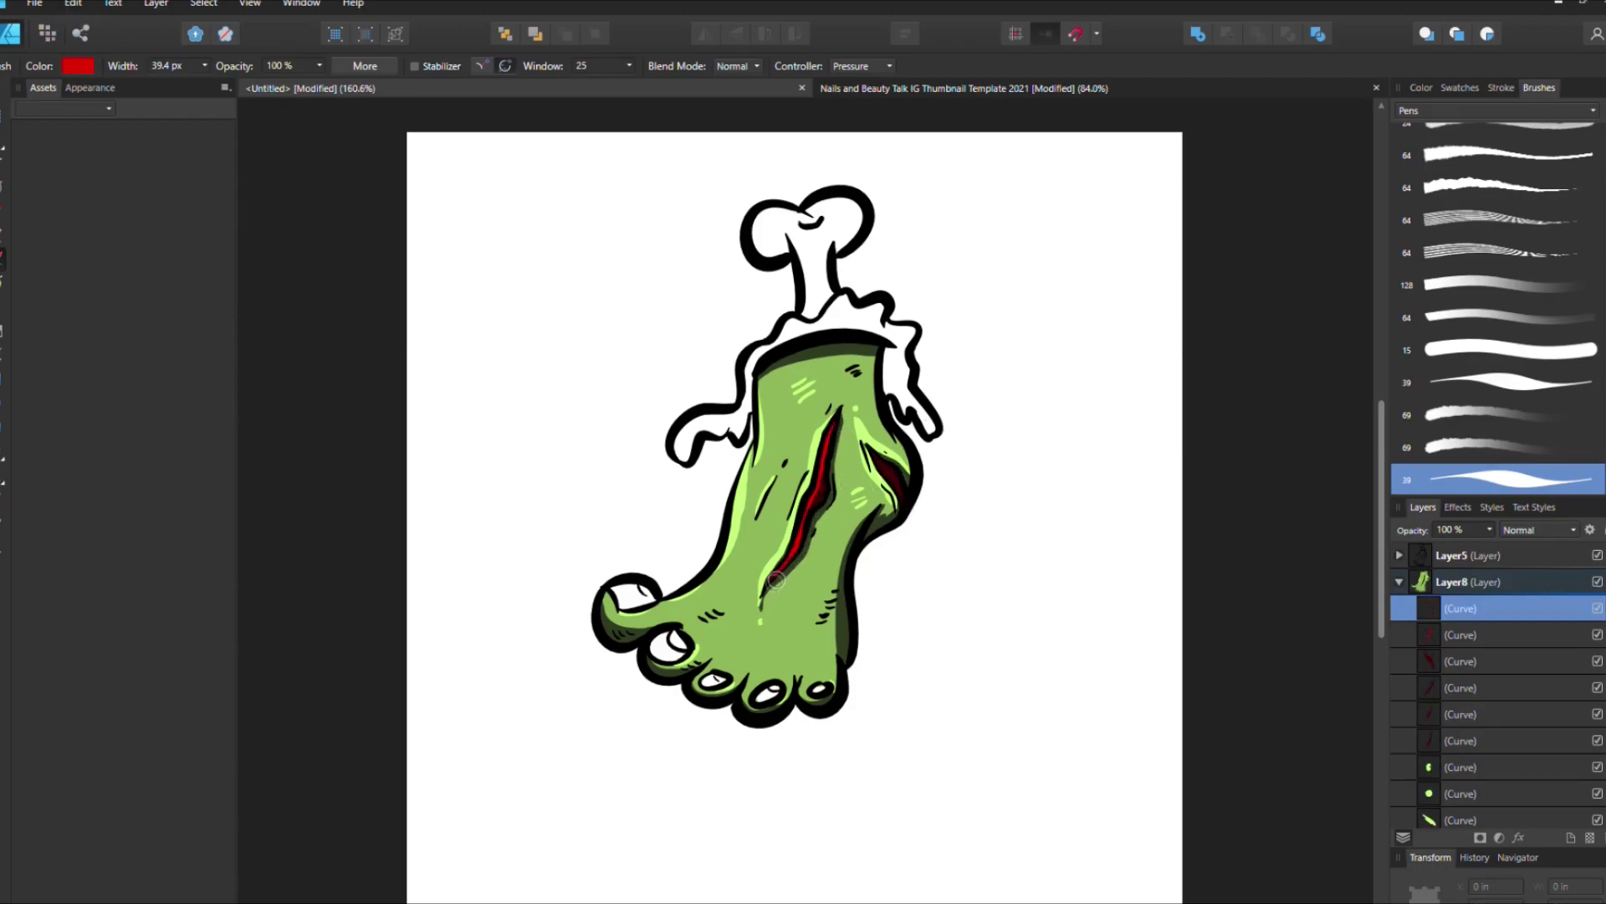
{"action": "mouse_move", "coordinate": [681, 456]}
{"action": "left_mouse_down"}
{"action": "mouse_move", "coordinate": [751, 359]}
{"action": "mouse_move", "coordinate": [933, 433]}
{"action": "left_mouse_up"}
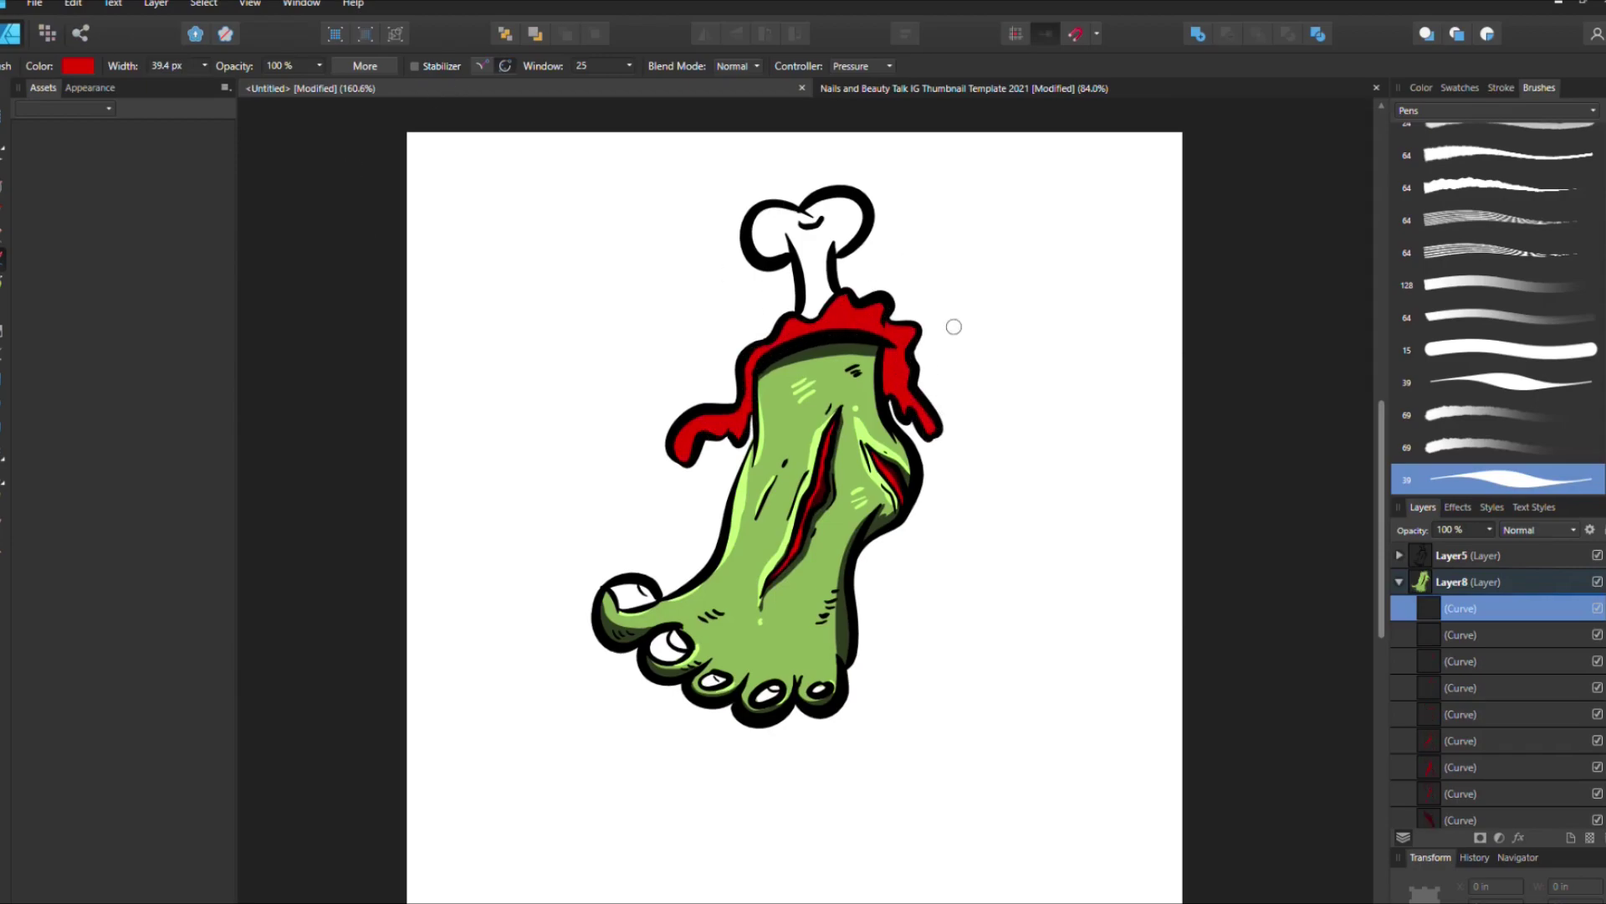
{"action": "mouse_move", "coordinate": [686, 465]}
{"action": "left_mouse_down"}
{"action": "mouse_move", "coordinate": [839, 332]}
{"action": "mouse_move", "coordinate": [887, 336]}
{"action": "left_mouse_up"}
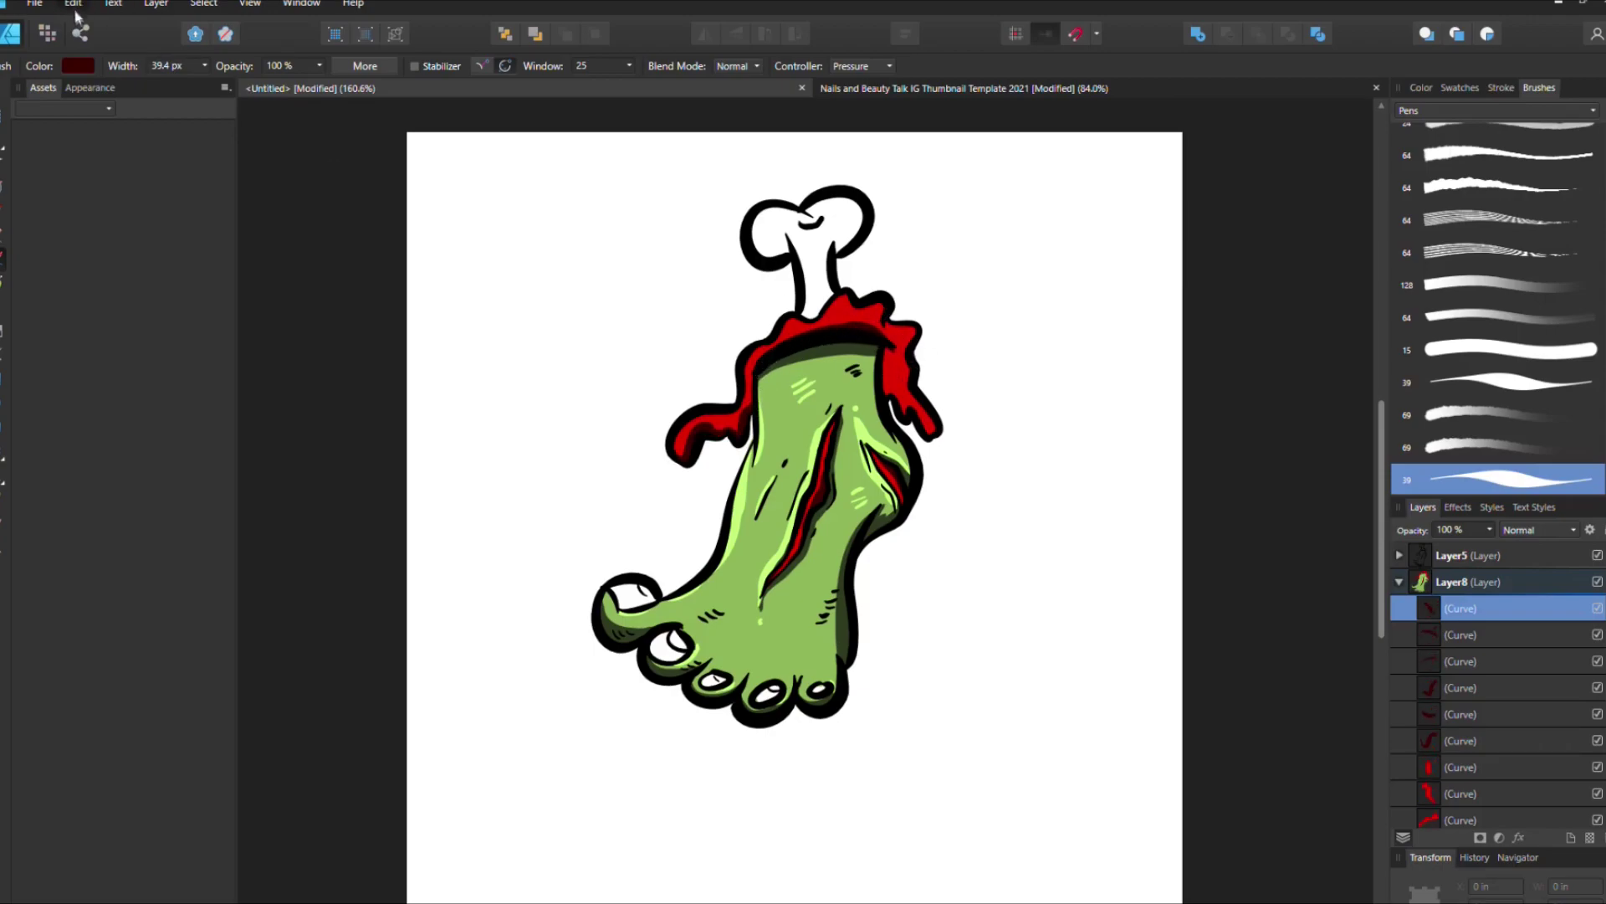
{"action": "left_click_drag", "start_coordinate": [773, 358], "coordinate": [931, 429]}
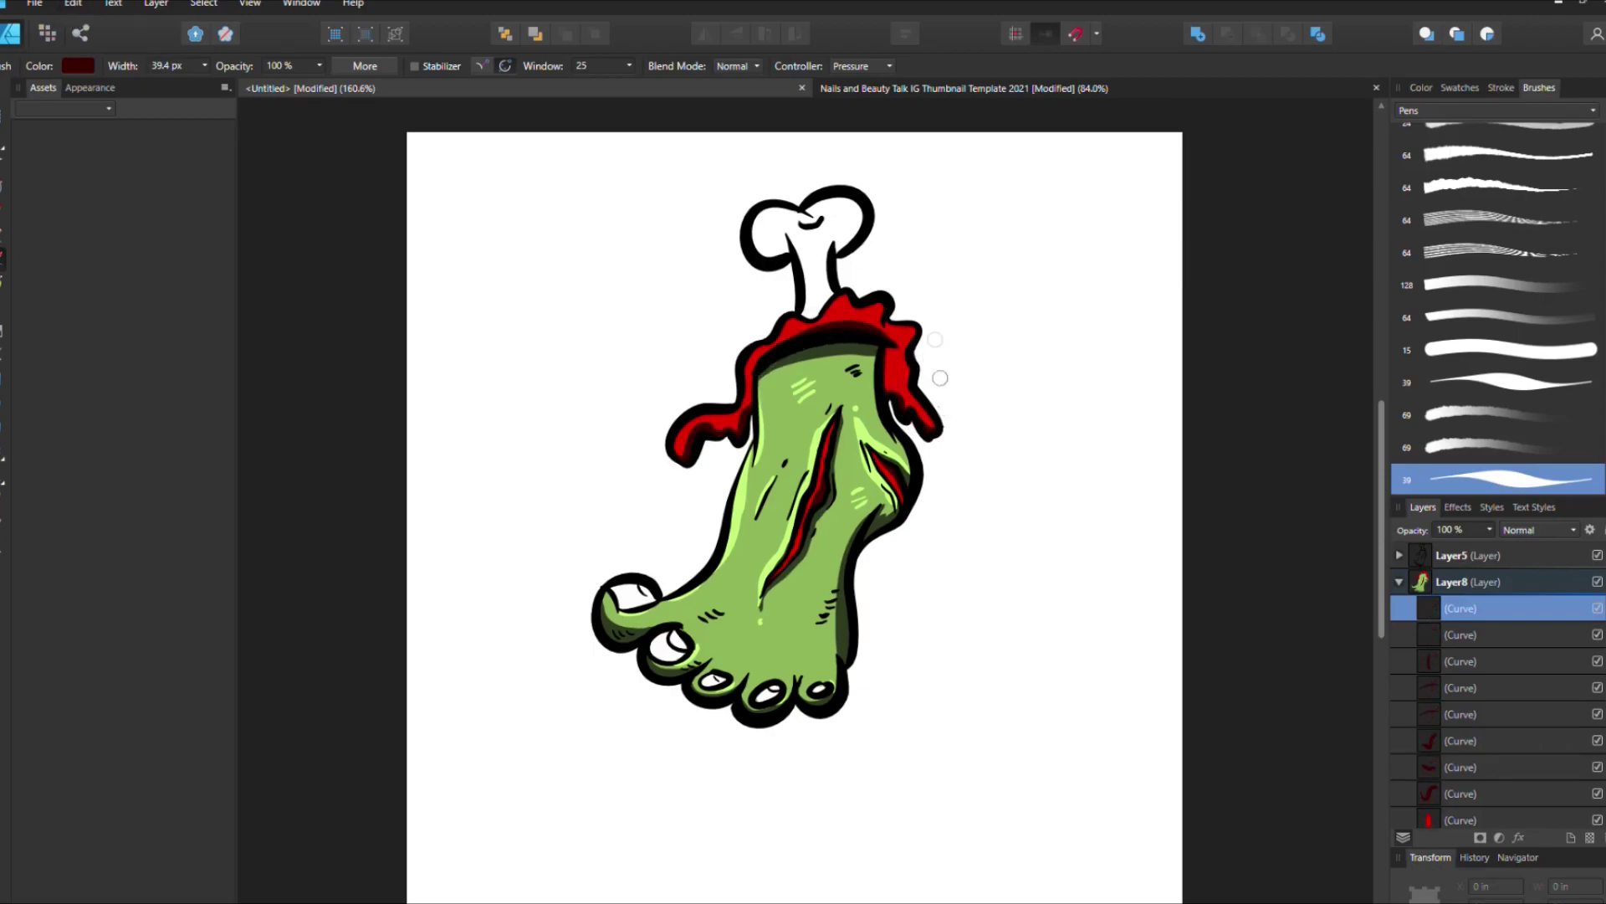
Step: Add pink highlights along the top flesh rim and inside both slashes
{"action": "left_click", "coordinate": [137, 117]}
{"action": "mouse_move", "coordinate": [745, 368]}
{"action": "left_mouse_down"}
{"action": "mouse_move", "coordinate": [795, 323]}
{"action": "mouse_move", "coordinate": [883, 302]}
{"action": "left_mouse_up"}
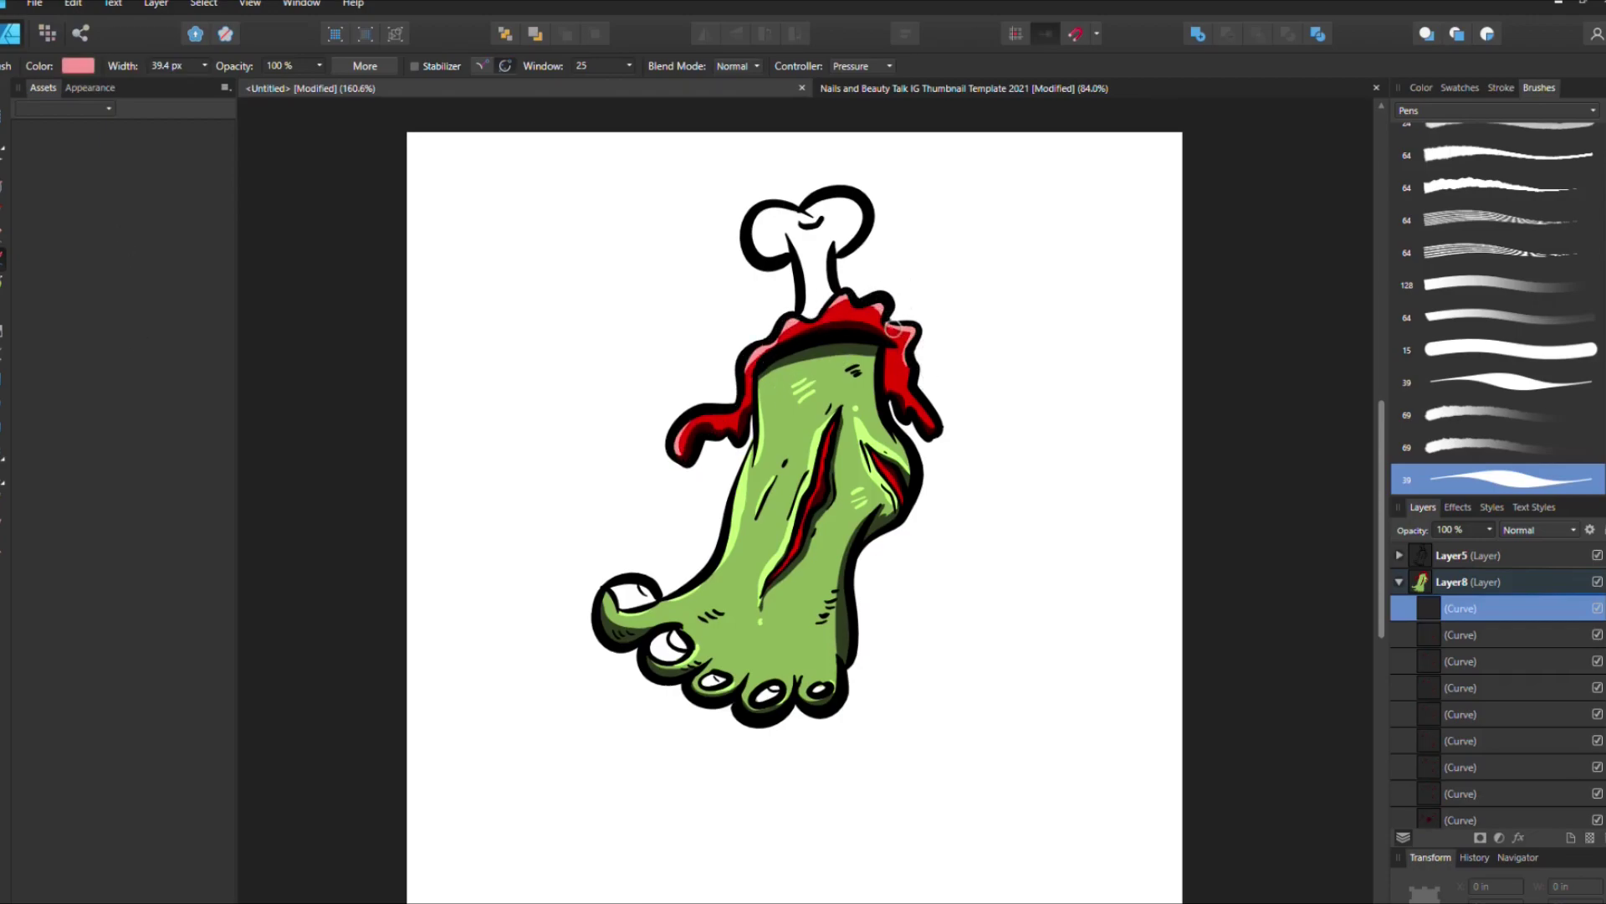
{"action": "left_click_drag", "start_coordinate": [838, 423], "coordinate": [793, 552]}
{"action": "left_click_drag", "start_coordinate": [873, 452], "coordinate": [903, 502]}
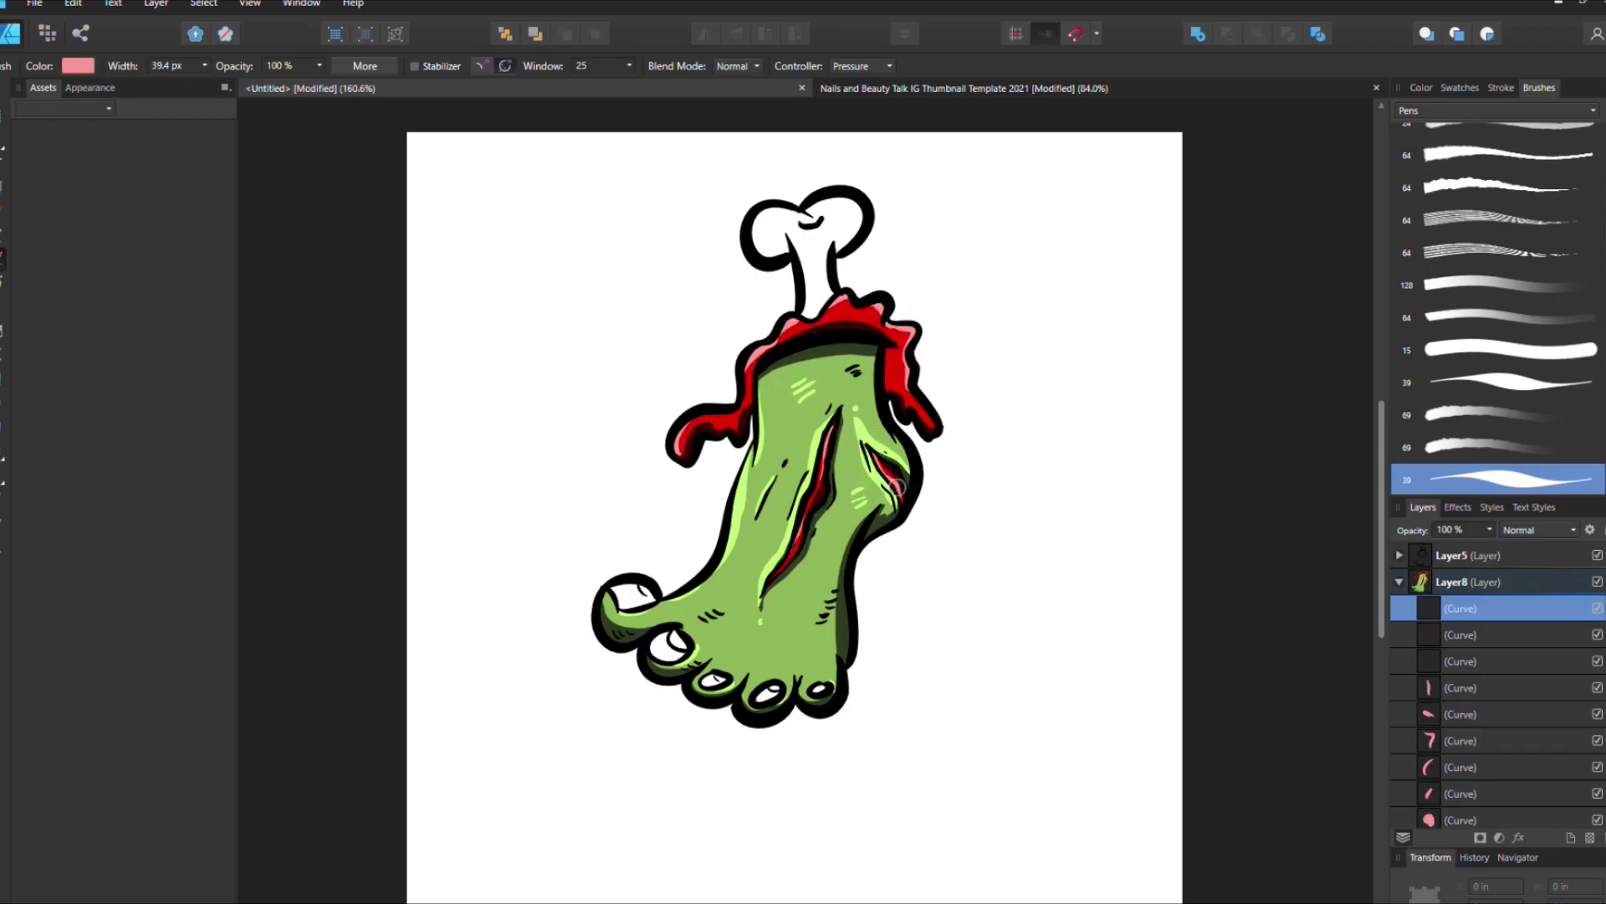
Step: Fill the toenails peach and add small light highlights on them
{"action": "mouse_move", "coordinate": [615, 590]}
{"action": "left_mouse_down"}
{"action": "mouse_move", "coordinate": [648, 598]}
{"action": "mouse_move", "coordinate": [721, 687]}
{"action": "mouse_move", "coordinate": [780, 699]}
{"action": "left_mouse_up"}
{"action": "left_click_drag", "start_coordinate": [811, 688], "coordinate": [830, 693]}
{"action": "left_click", "coordinate": [65, 67]}
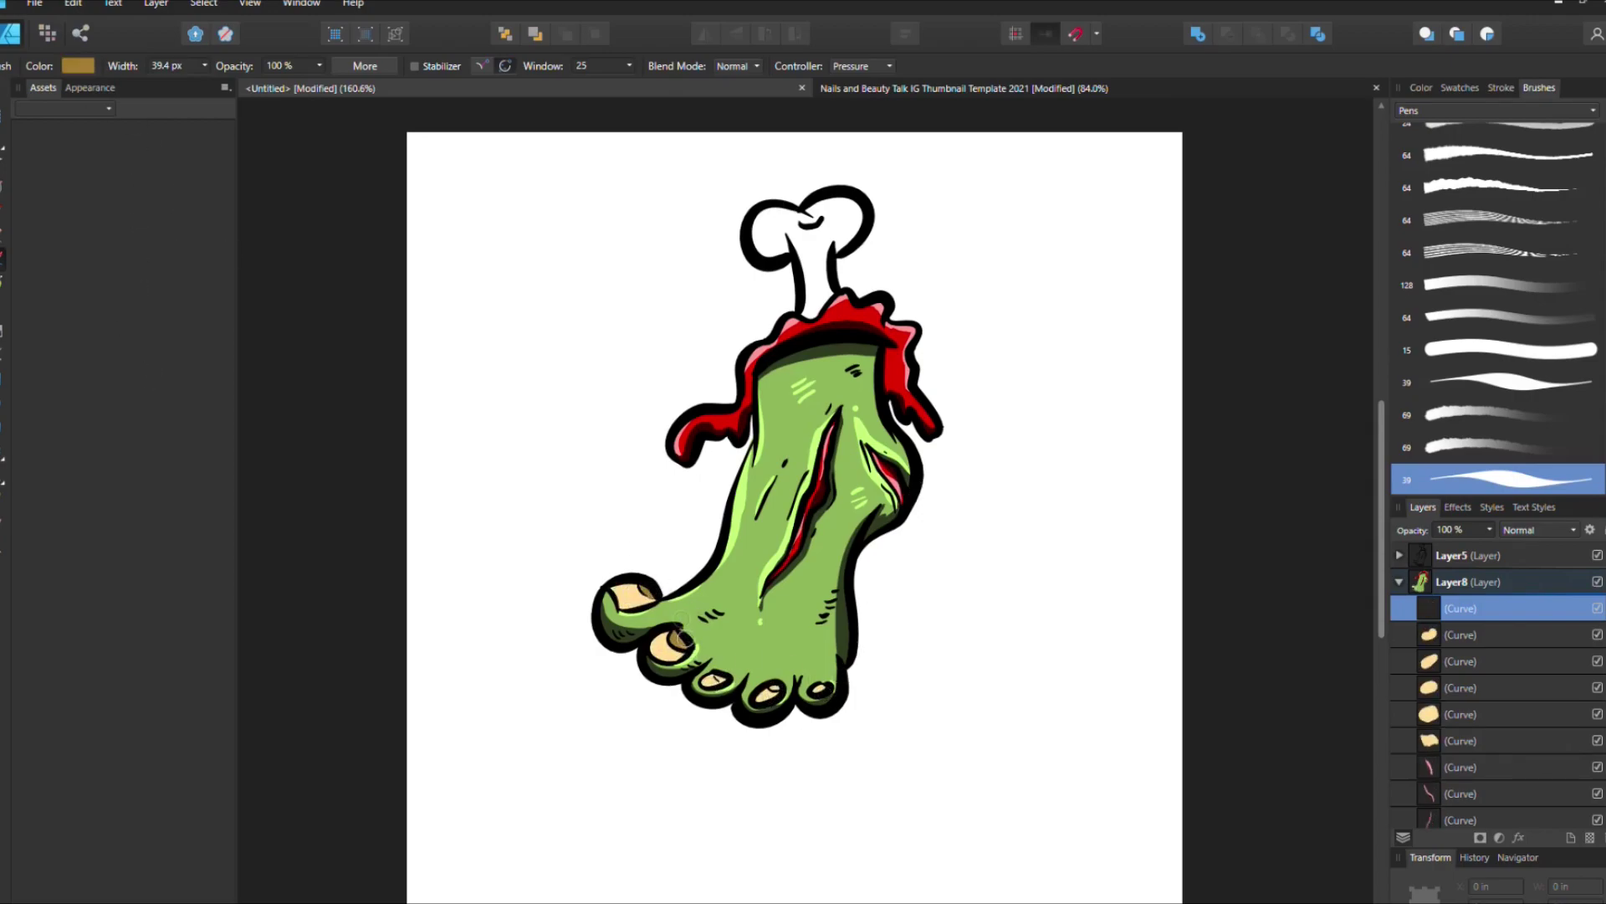
{"action": "key", "text": "x"}
{"action": "left_click_drag", "start_coordinate": [606, 585], "coordinate": [673, 649]}
{"action": "left_click_drag", "start_coordinate": [823, 682], "coordinate": [831, 688]}
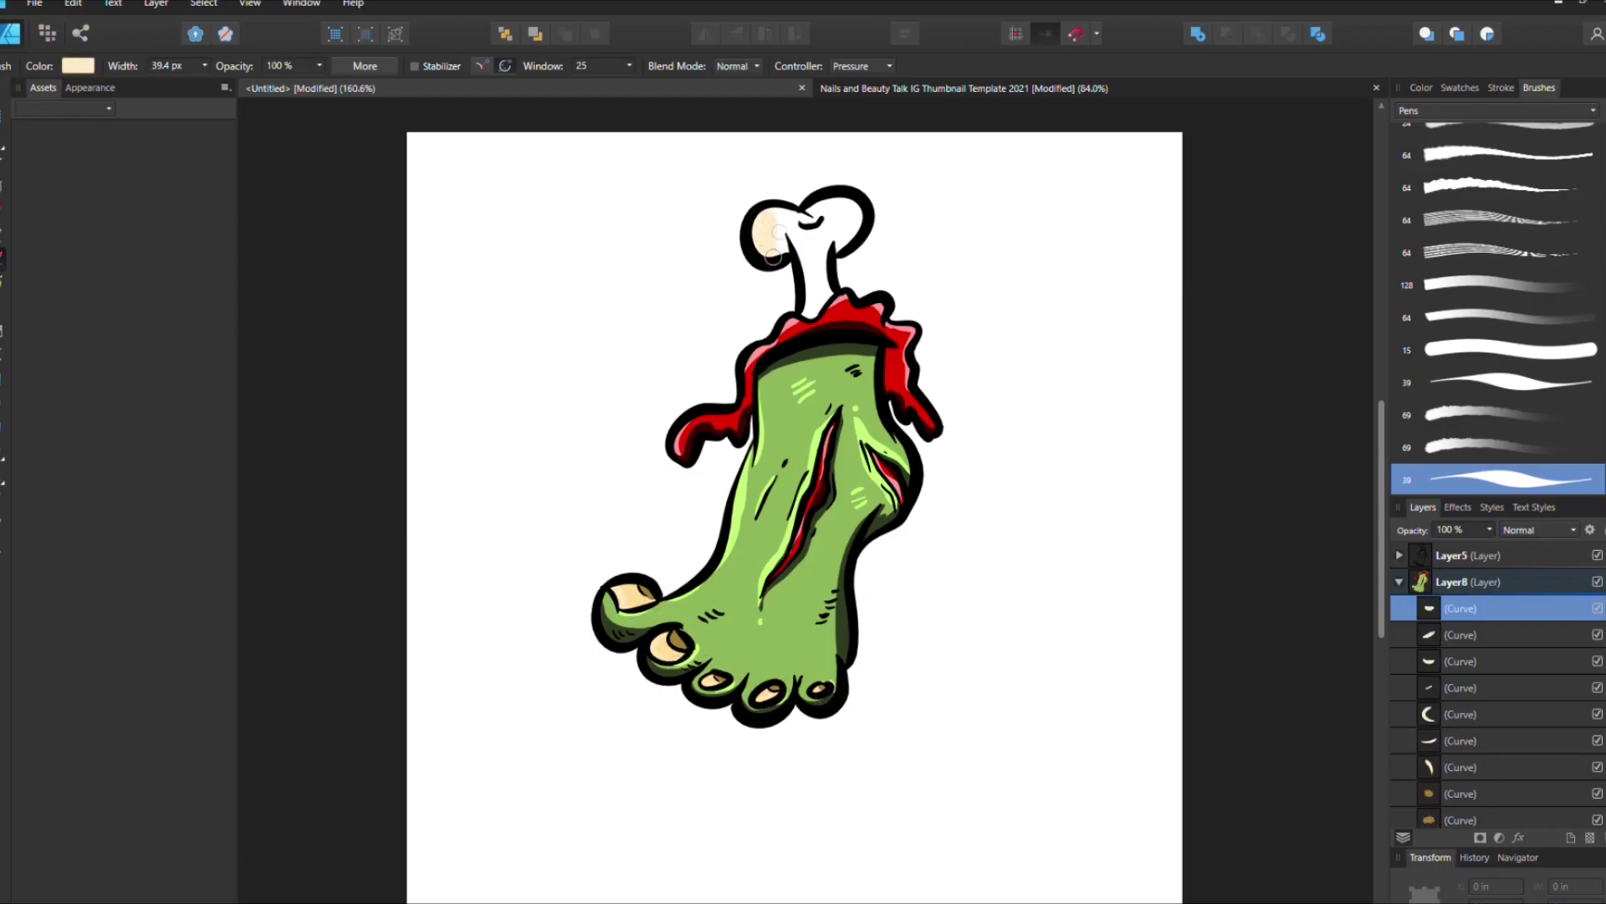
Step: Colour the bone light peach with dark brown-orange shading along it and the blood edge
{"action": "left_click_drag", "start_coordinate": [766, 214], "coordinate": [824, 313]}
{"action": "left_click_drag", "start_coordinate": [836, 205], "coordinate": [856, 210]}
{"action": "key", "text": "x"}
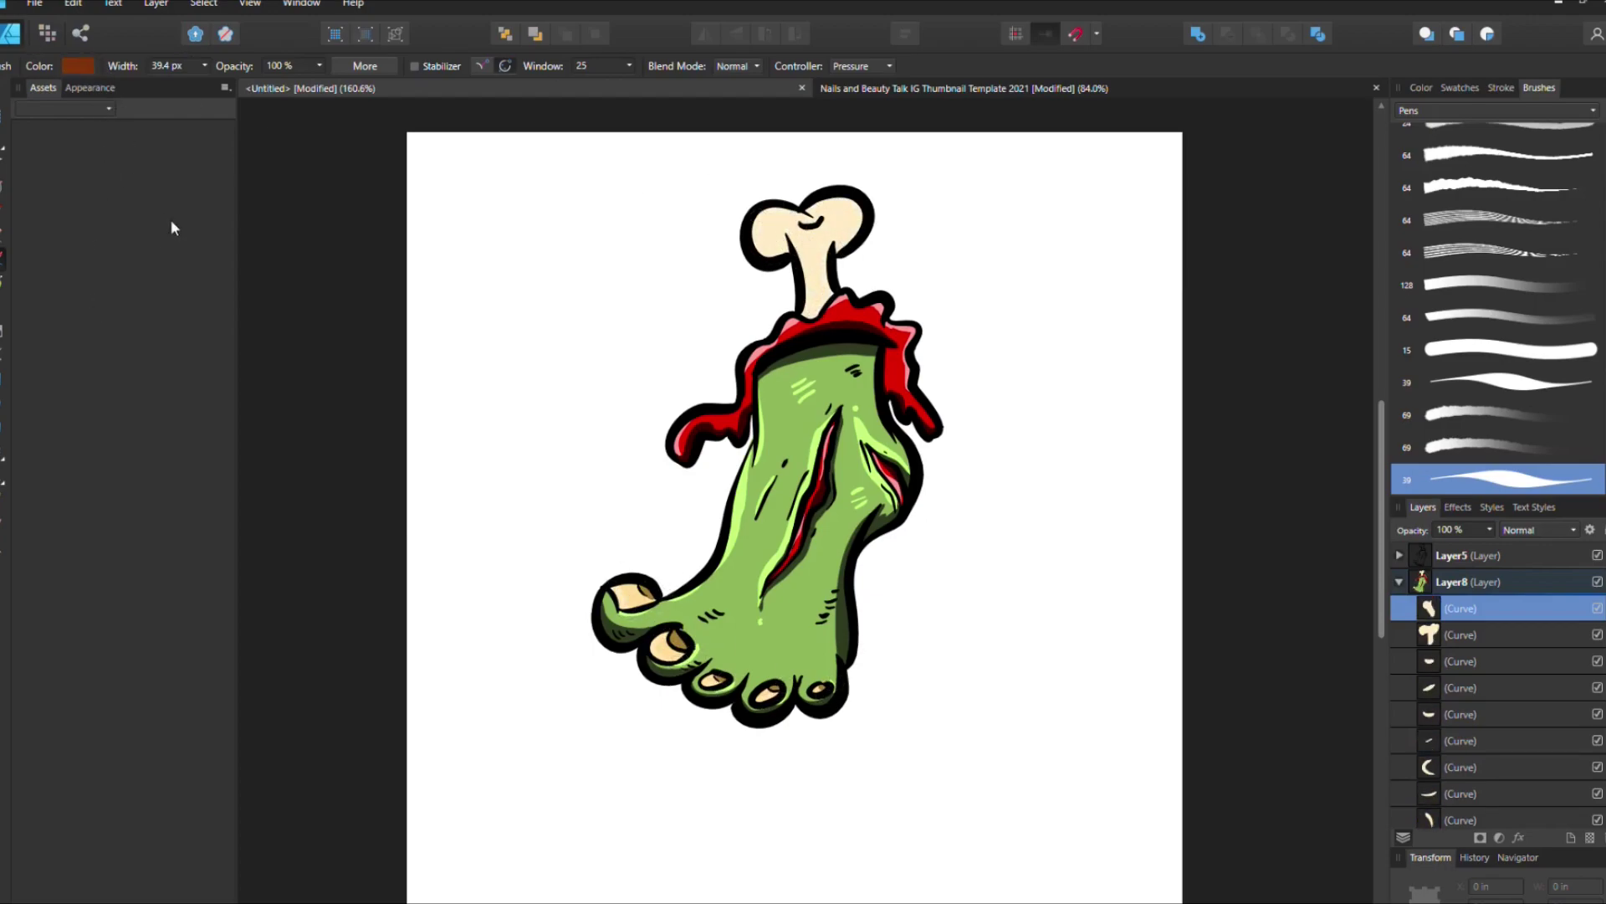
{"action": "left_click_drag", "start_coordinate": [798, 200], "coordinate": [766, 251]}
{"action": "left_click_drag", "start_coordinate": [833, 239], "coordinate": [803, 314]}
{"action": "left_click_drag", "start_coordinate": [820, 194], "coordinate": [836, 209]}
{"action": "mouse_move", "coordinate": [836, 214]}
{"action": "left_mouse_down"}
{"action": "mouse_move", "coordinate": [857, 255]}
{"action": "mouse_move", "coordinate": [887, 197]}
{"action": "left_mouse_up"}
{"action": "left_click_drag", "start_coordinate": [880, 410], "coordinate": [899, 425]}
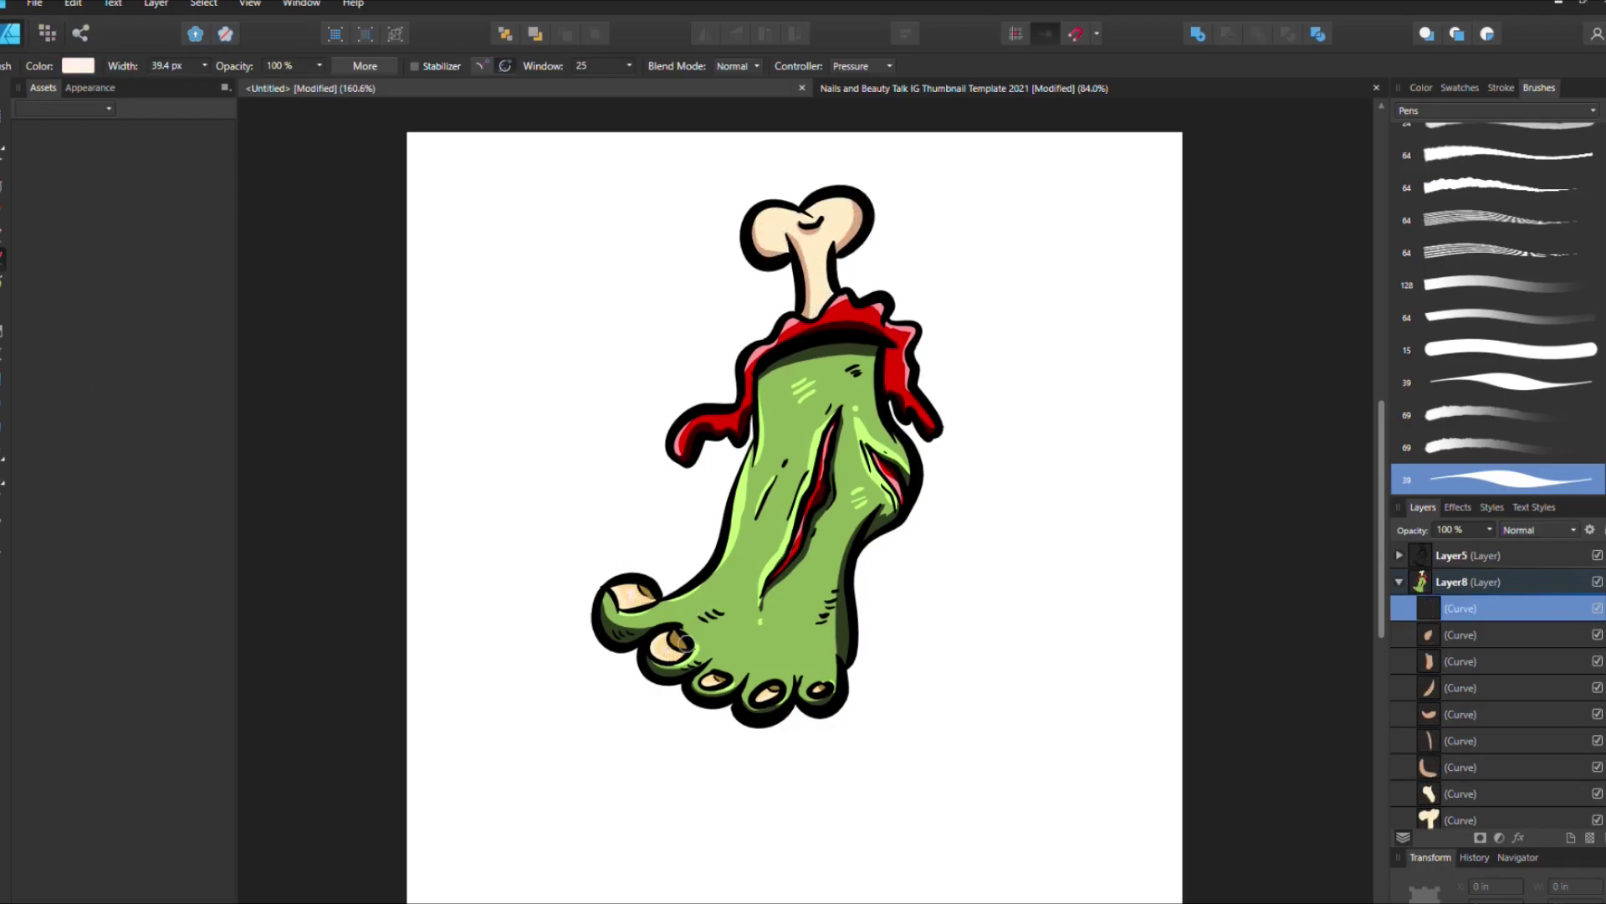
Step: Group all the foot's curves, then collapse and hide the foot layer
{"action": "key", "text": "v"}
{"action": "key", "text": "ctrl+a"}
{"action": "key", "text": "ctrl+g"}
{"action": "left_click", "coordinate": [362, 674]}
{"action": "left_click_drag", "start_coordinate": [528, 134], "coordinate": [986, 761]}
{"action": "left_click_drag", "start_coordinate": [440, 116], "coordinate": [1235, 903]}
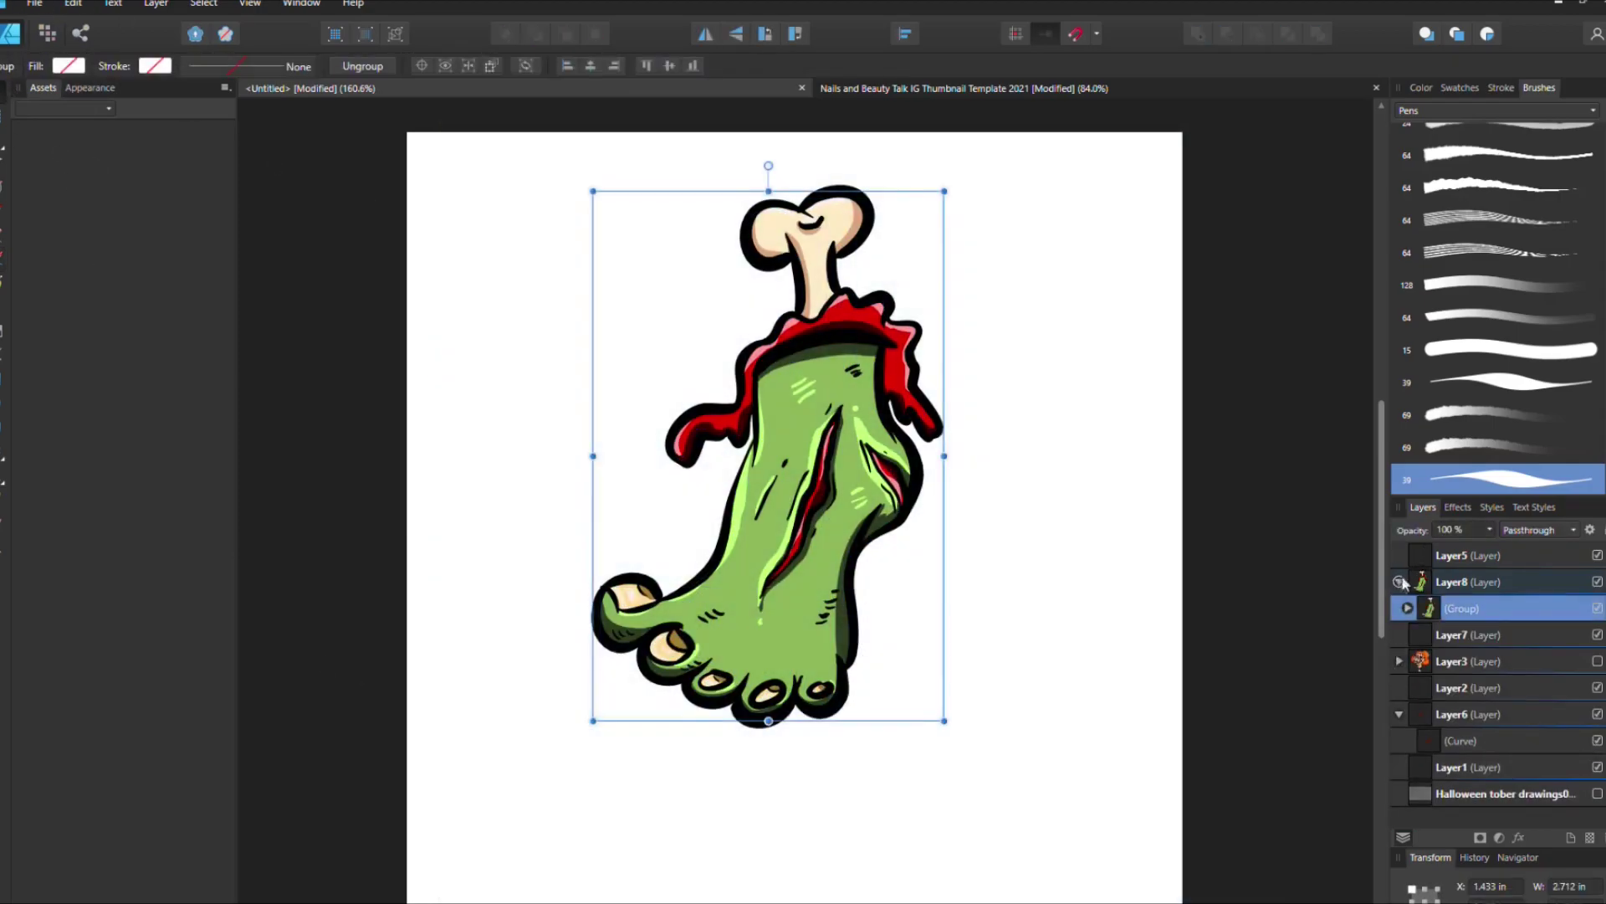
{"action": "left_click", "coordinate": [1399, 582]}
{"action": "left_click", "coordinate": [1597, 582]}
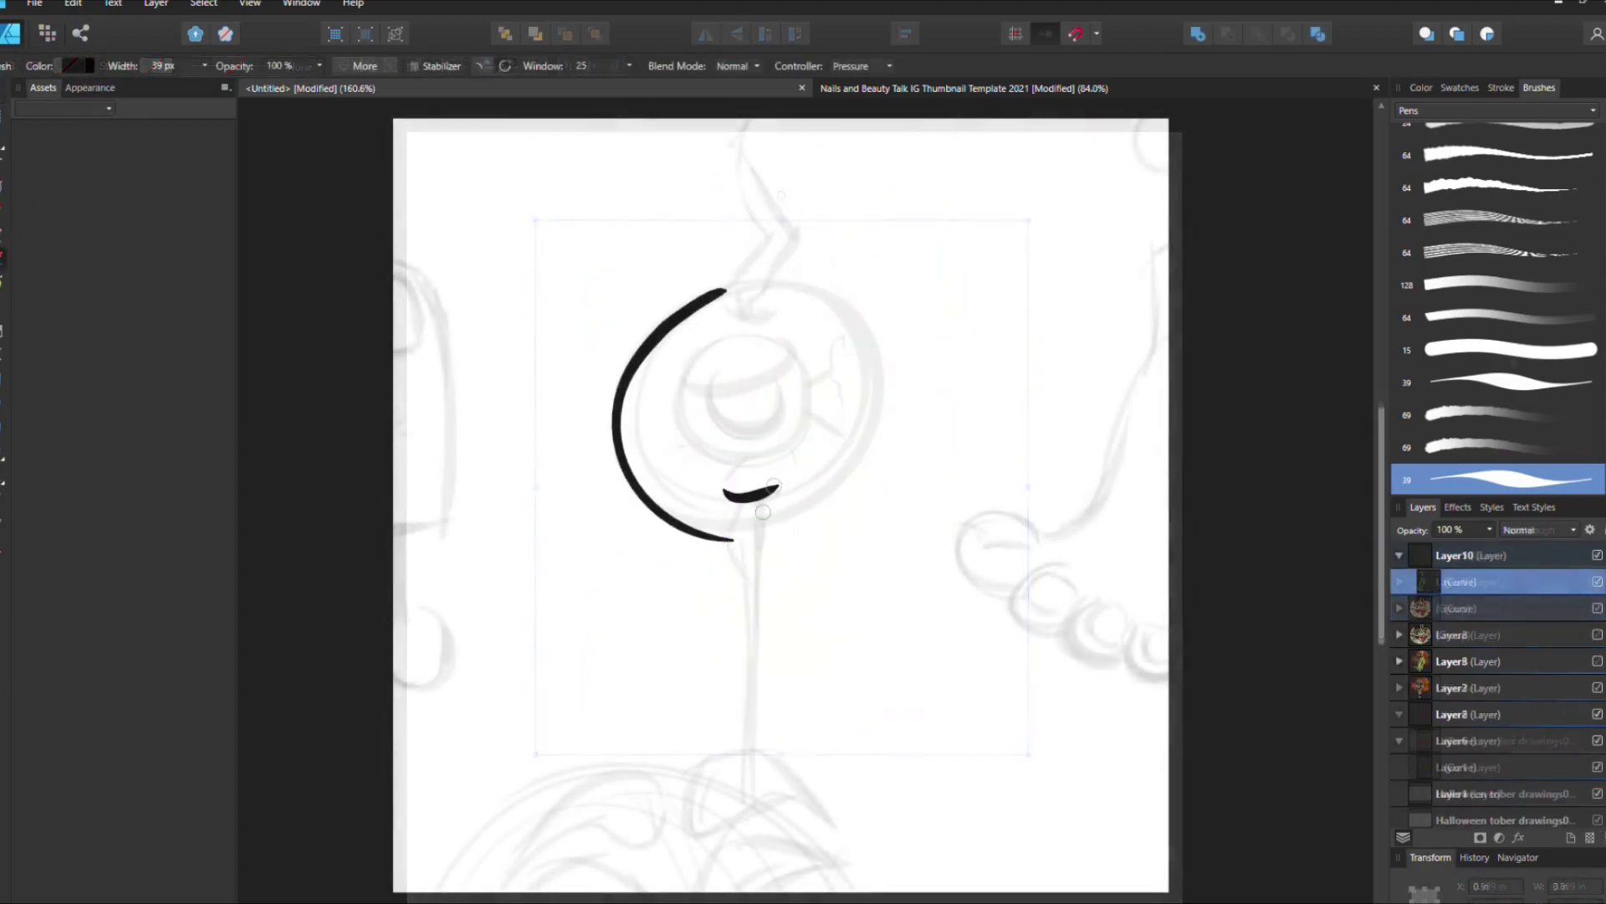
Step: Ink the hooked joint and both edges of the long stick in black
{"action": "left_click_drag", "start_coordinate": [736, 495], "coordinate": [744, 573]}
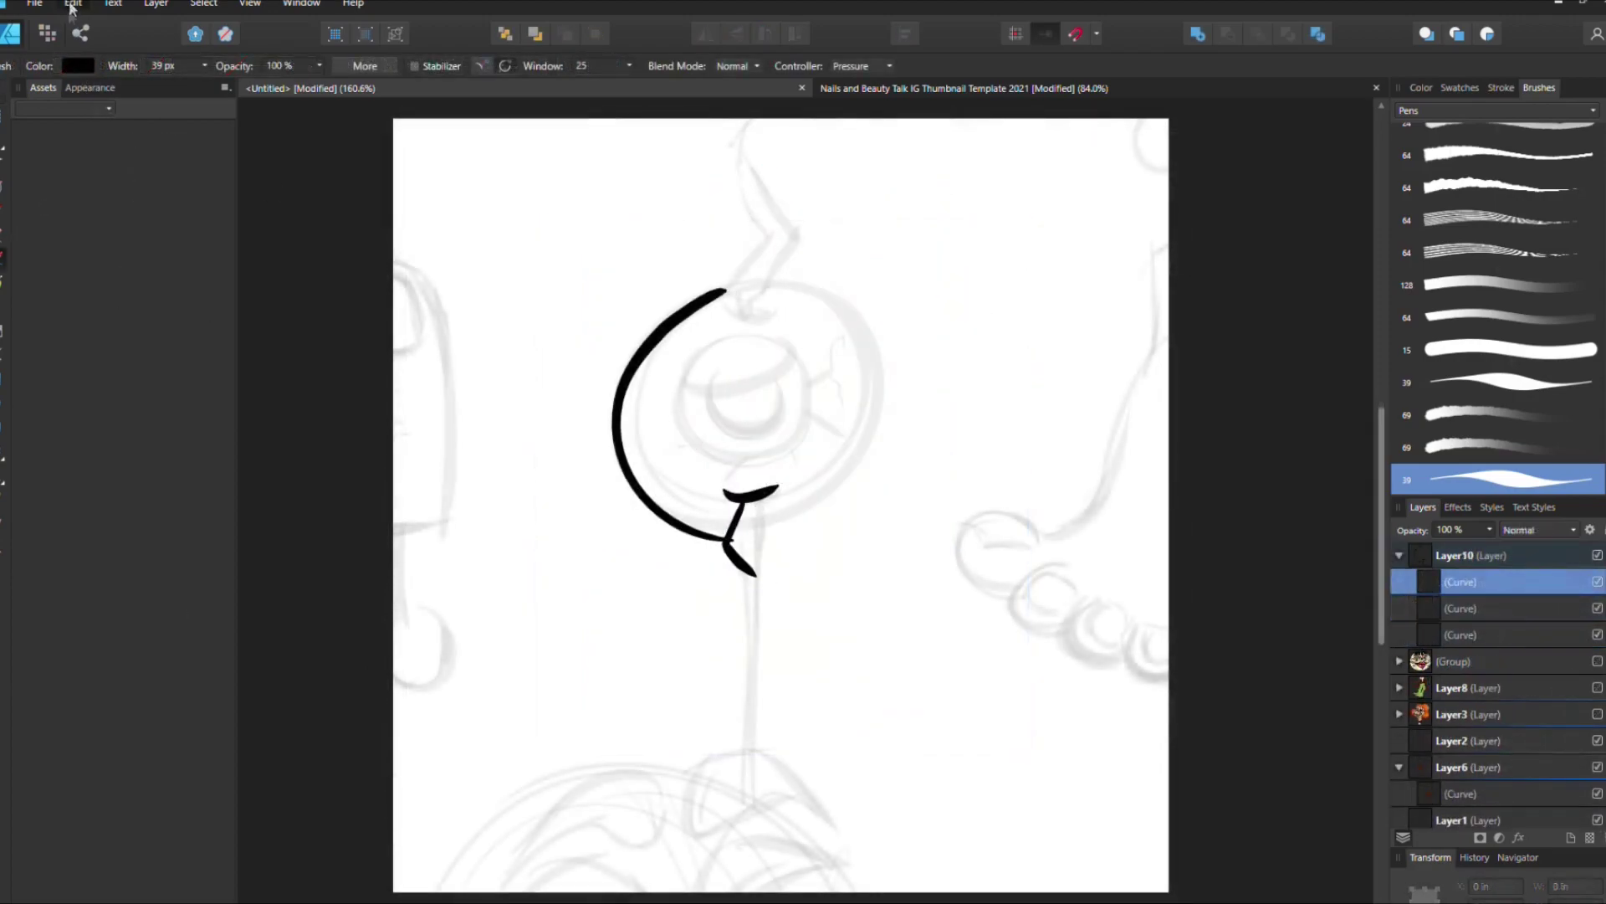
{"action": "left_click_drag", "start_coordinate": [763, 495], "coordinate": [749, 764]}
{"action": "left_click_drag", "start_coordinate": [744, 572], "coordinate": [759, 743]}
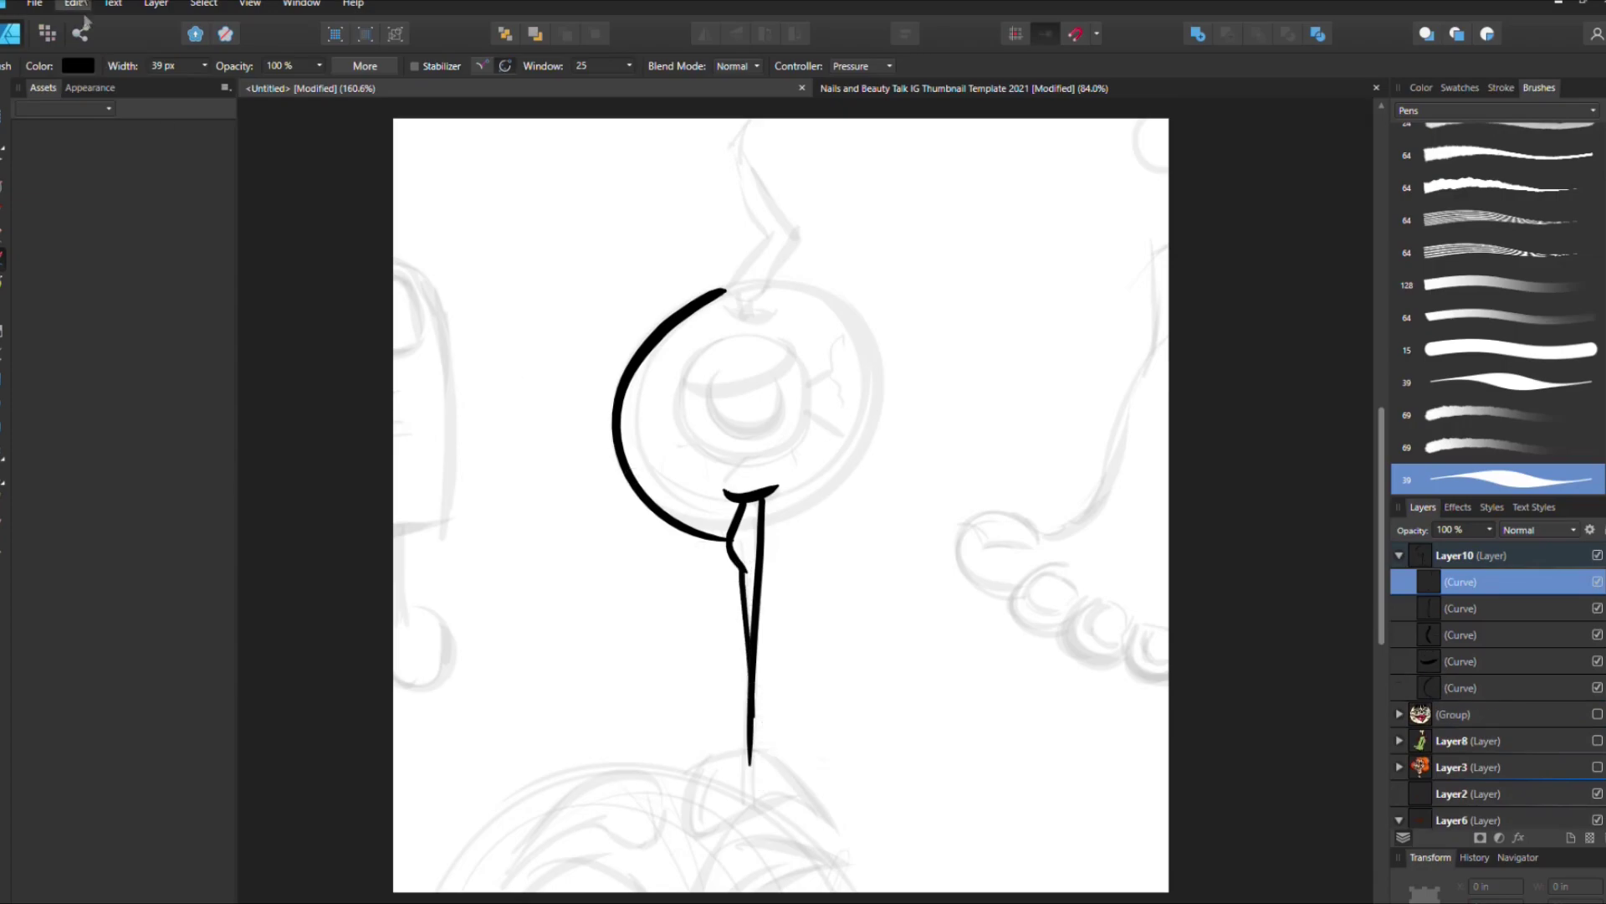
{"action": "scroll", "coordinate": [781, 502], "scroll_direction": "down", "scroll_amount": 3}
{"action": "key", "text": "ctrl+z"}
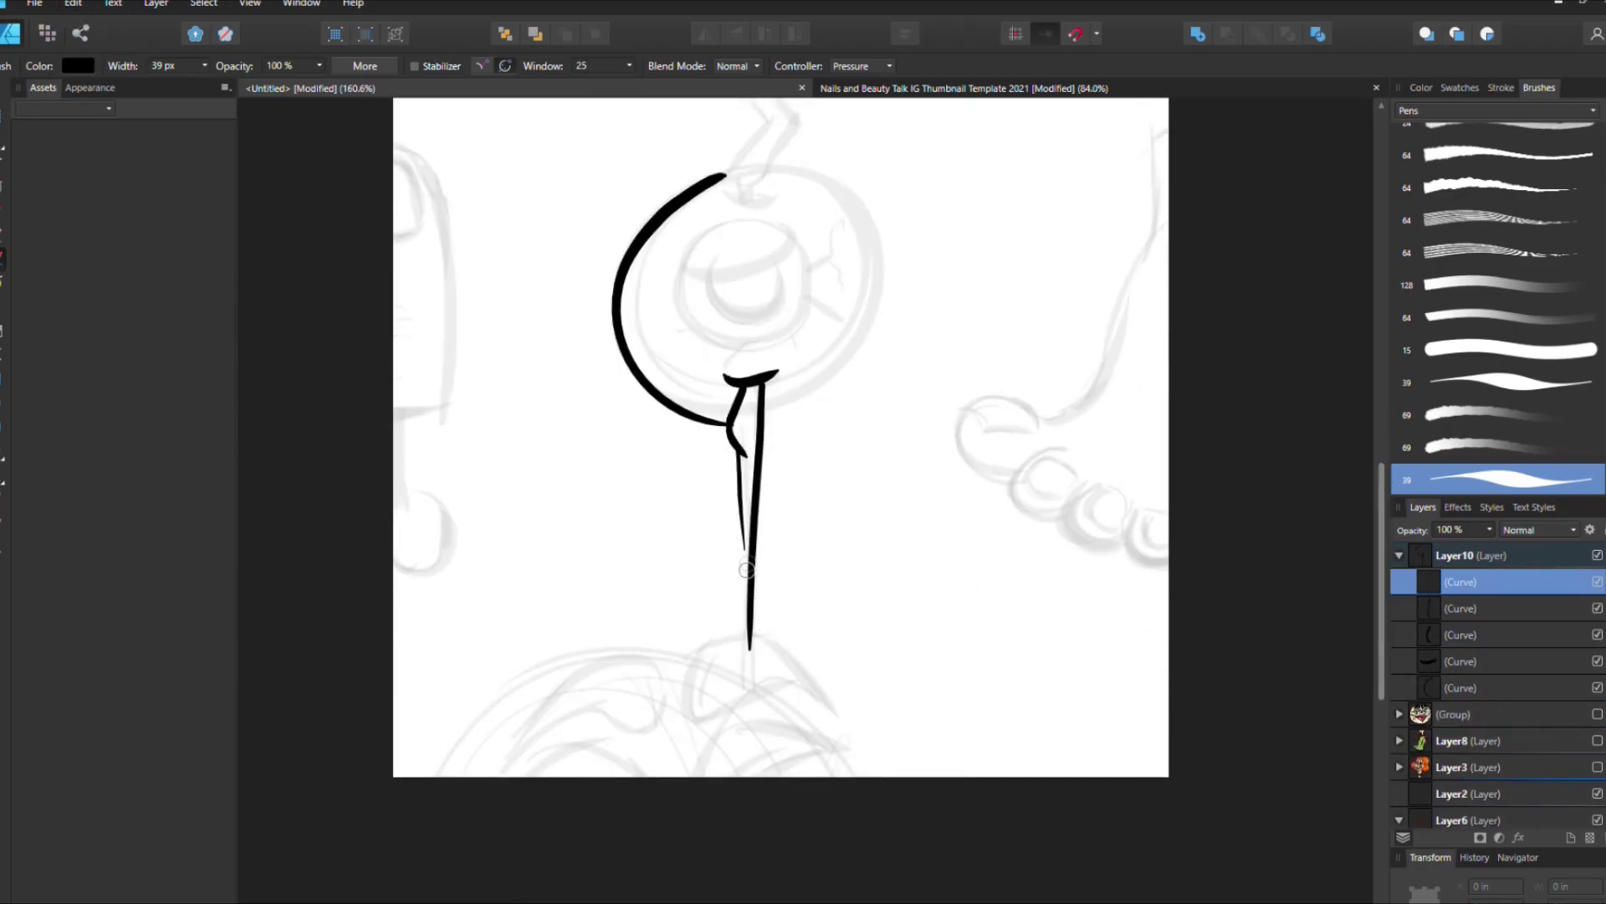
{"action": "left_click_drag", "start_coordinate": [736, 456], "coordinate": [751, 634]}
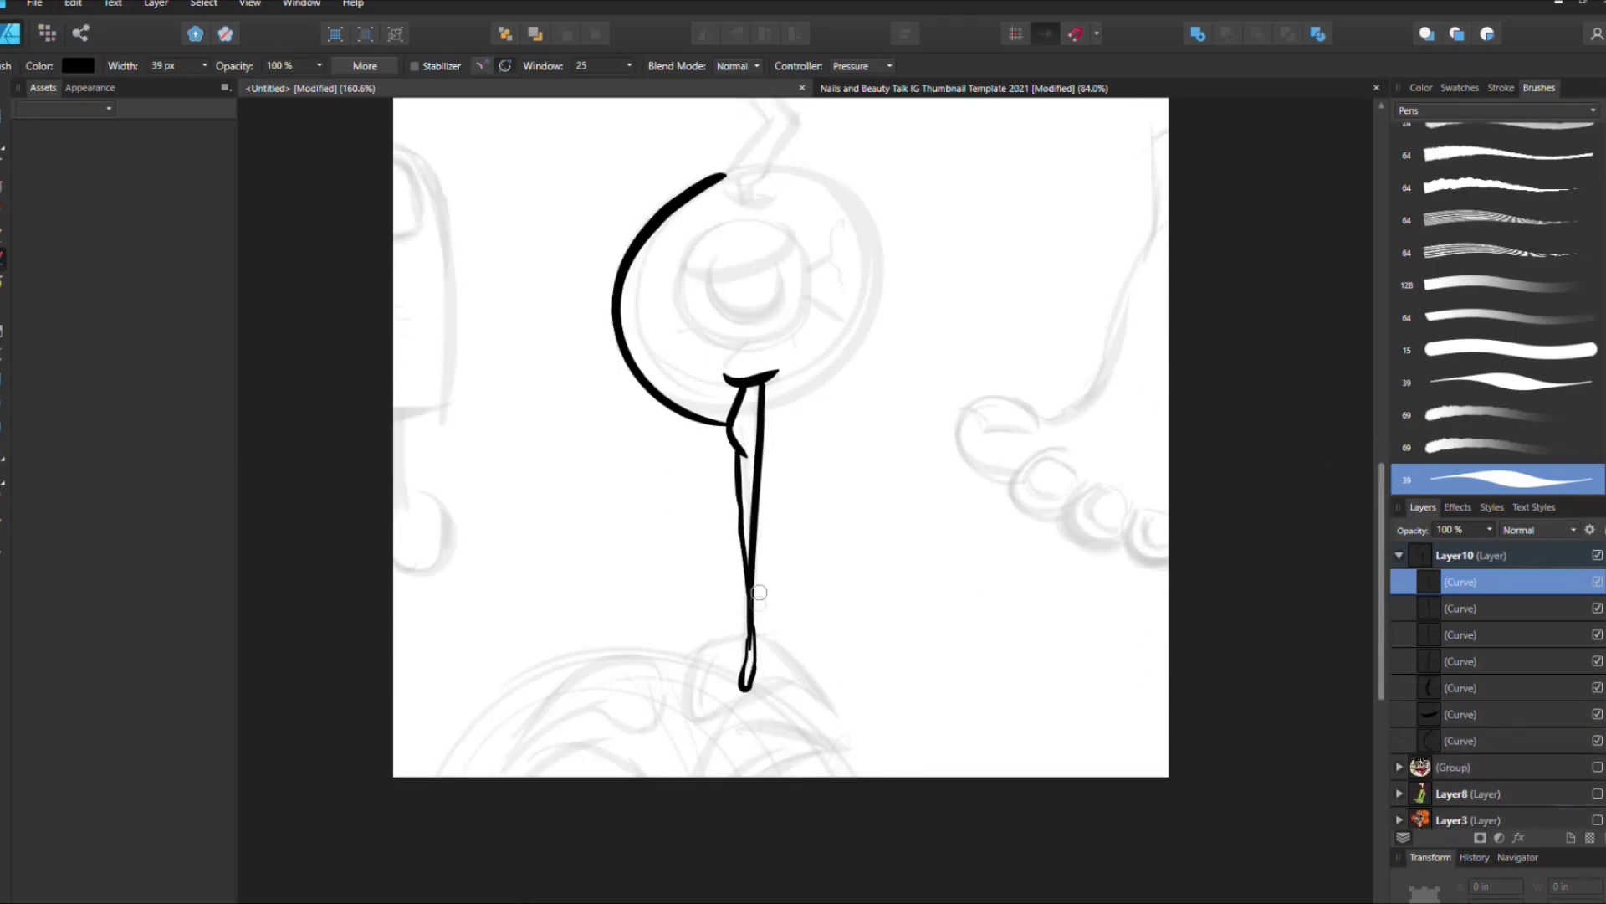
Step: Draw the eyeball's wavy outline and upper-right arc, redoing it several times
{"action": "mouse_move", "coordinate": [763, 383]}
{"action": "left_mouse_down"}
{"action": "mouse_move", "coordinate": [768, 180]}
{"action": "mouse_move", "coordinate": [882, 292]}
{"action": "left_mouse_up"}
{"action": "key", "text": "ctrl+z"}
{"action": "key", "text": "ctrl+z"}
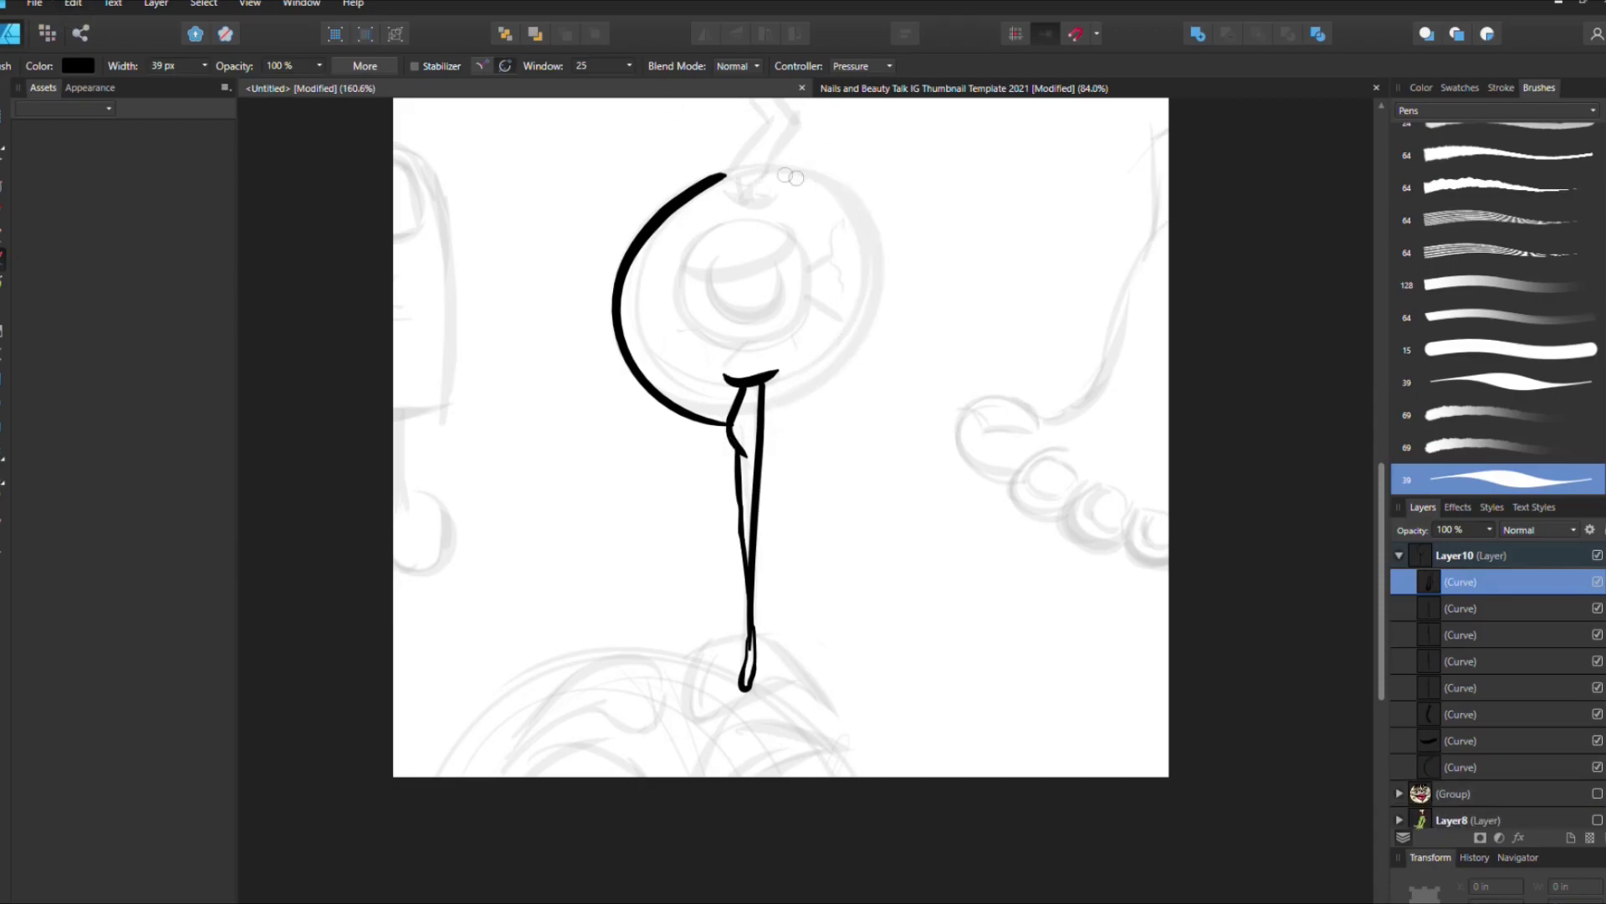
{"action": "left_click_drag", "start_coordinate": [771, 169], "coordinate": [862, 360]}
{"action": "key", "text": "ctrl+z"}
{"action": "mouse_move", "coordinate": [771, 169]}
{"action": "left_mouse_down"}
{"action": "mouse_move", "coordinate": [893, 290]}
{"action": "mouse_move", "coordinate": [862, 368]}
{"action": "left_mouse_up"}
{"action": "key", "text": "ctrl+z"}
{"action": "left_click_drag", "start_coordinate": [772, 169], "coordinate": [861, 368]}
{"action": "key", "text": "ctrl+z"}
{"action": "left_click_drag", "start_coordinate": [766, 423], "coordinate": [805, 179]}
{"action": "scroll", "coordinate": [1244, 380], "scroll_direction": "up", "scroll_amount": 3}
{"action": "mouse_move", "coordinate": [730, 343]}
{"action": "left_mouse_down"}
{"action": "mouse_move", "coordinate": [774, 343]}
{"action": "mouse_move", "coordinate": [741, 200]}
{"action": "mouse_move", "coordinate": [751, 335]}
{"action": "mouse_move", "coordinate": [840, 347]}
{"action": "mouse_move", "coordinate": [709, 486]}
{"action": "left_mouse_up"}
{"action": "key", "text": "ctrl+z"}
{"action": "key", "text": "ctrl+z"}
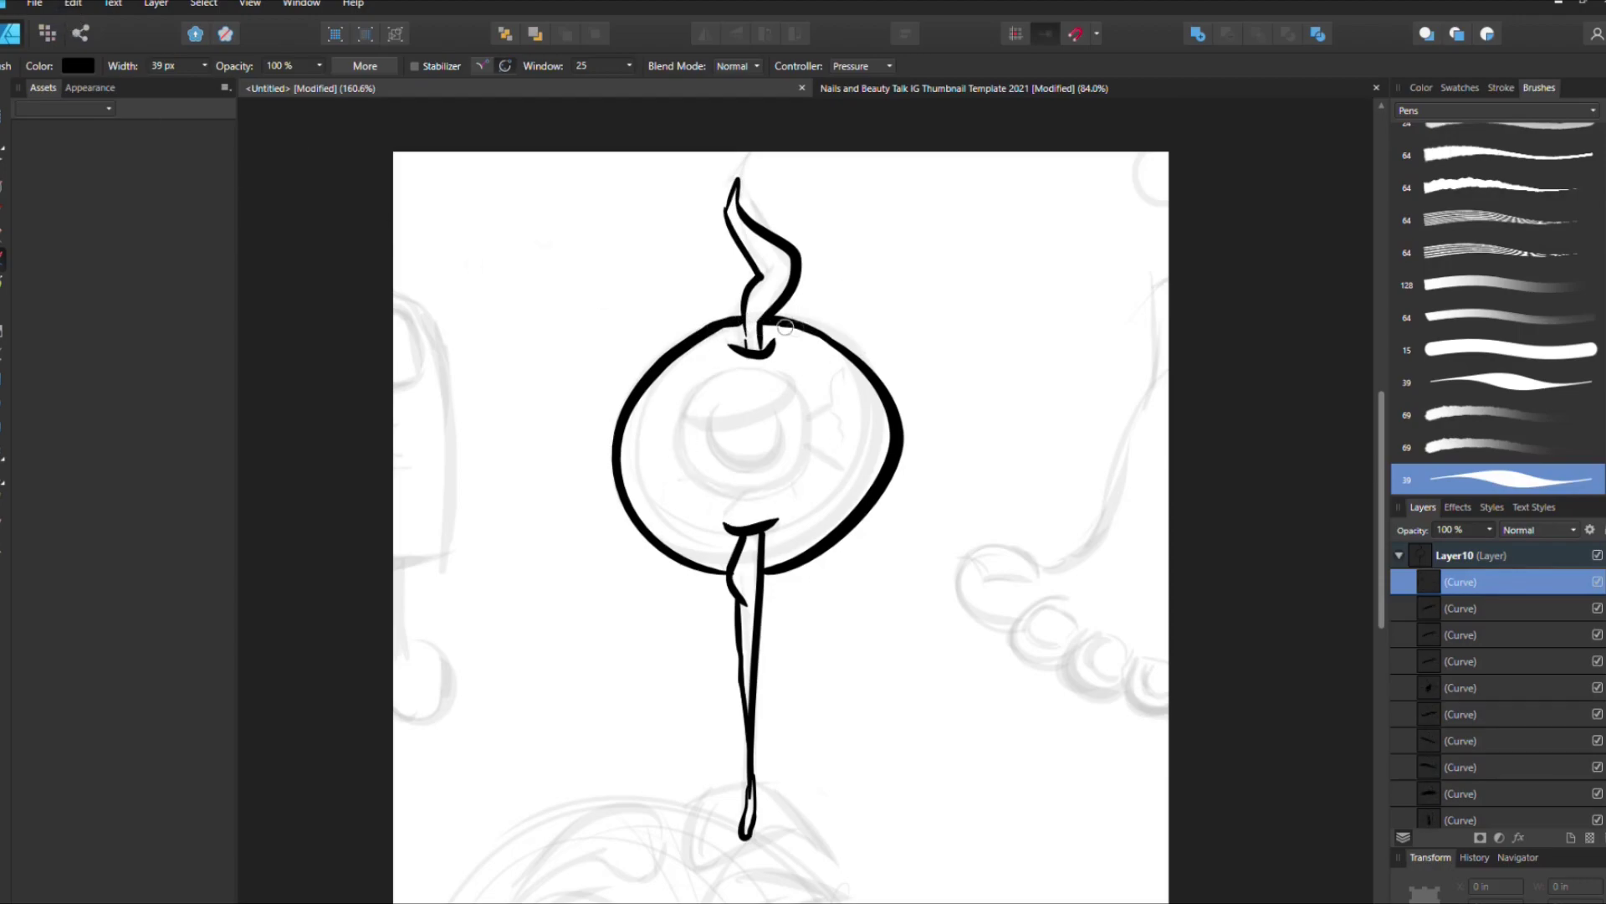
Step: Ink the iris ring, heavy eyelid arc and pupil inside the eyeball
{"action": "left_click_drag", "start_coordinate": [718, 384], "coordinate": [793, 431]}
{"action": "key", "text": "ctrl+z"}
{"action": "mouse_move", "coordinate": [681, 452]}
{"action": "left_mouse_down"}
{"action": "mouse_move", "coordinate": [816, 433]}
{"action": "mouse_move", "coordinate": [818, 448]}
{"action": "left_mouse_up"}
{"action": "key", "text": "ctrl+z"}
{"action": "key", "text": "ctrl+z"}
{"action": "left_click_drag", "start_coordinate": [740, 372], "coordinate": [805, 408]}
{"action": "key", "text": "ctrl+z"}
{"action": "key", "text": "ctrl+z"}
{"action": "key", "text": "ctrl+z"}
{"action": "mouse_move", "coordinate": [707, 402]}
{"action": "left_mouse_down"}
{"action": "mouse_move", "coordinate": [761, 373]}
{"action": "mouse_move", "coordinate": [795, 397]}
{"action": "mouse_move", "coordinate": [703, 435]}
{"action": "left_mouse_up"}
{"action": "left_click_drag", "start_coordinate": [708, 435], "coordinate": [799, 386]}
{"action": "key", "text": "ctrl+z"}
{"action": "left_click_drag", "start_coordinate": [703, 431], "coordinate": [790, 389]}
{"action": "mouse_move", "coordinate": [724, 444]}
{"action": "left_mouse_down"}
{"action": "mouse_move", "coordinate": [787, 426]}
{"action": "mouse_move", "coordinate": [737, 447]}
{"action": "mouse_move", "coordinate": [778, 435]}
{"action": "mouse_move", "coordinate": [765, 456]}
{"action": "left_mouse_up"}
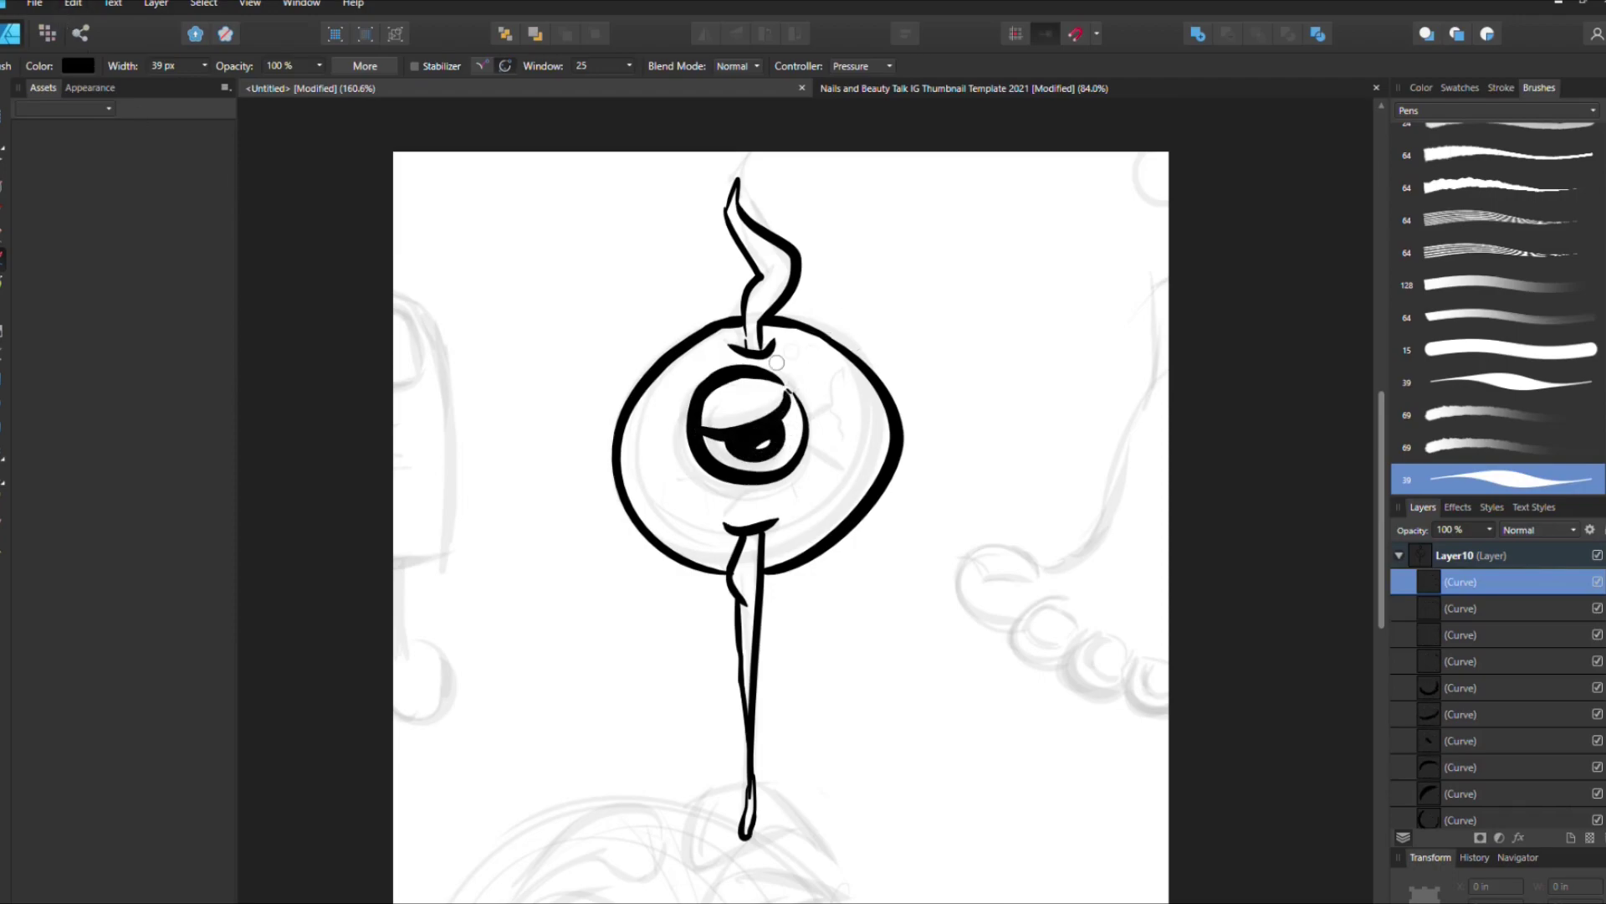
Step: Draw branching cracked veins on both sides of the eye, then add a new layer
{"action": "mouse_move", "coordinate": [806, 420]}
{"action": "left_mouse_down"}
{"action": "mouse_move", "coordinate": [844, 379]}
{"action": "mouse_move", "coordinate": [834, 401]}
{"action": "left_mouse_up"}
{"action": "left_click_drag", "start_coordinate": [802, 454], "coordinate": [823, 483]}
{"action": "mouse_move", "coordinate": [796, 503]}
{"action": "left_mouse_down"}
{"action": "mouse_move", "coordinate": [815, 492]}
{"action": "mouse_move", "coordinate": [810, 517]}
{"action": "left_mouse_up"}
{"action": "left_click_drag", "start_coordinate": [830, 472], "coordinate": [853, 465]}
{"action": "left_click_drag", "start_coordinate": [701, 469], "coordinate": [674, 532]}
{"action": "left_click_drag", "start_coordinate": [703, 386], "coordinate": [644, 427]}
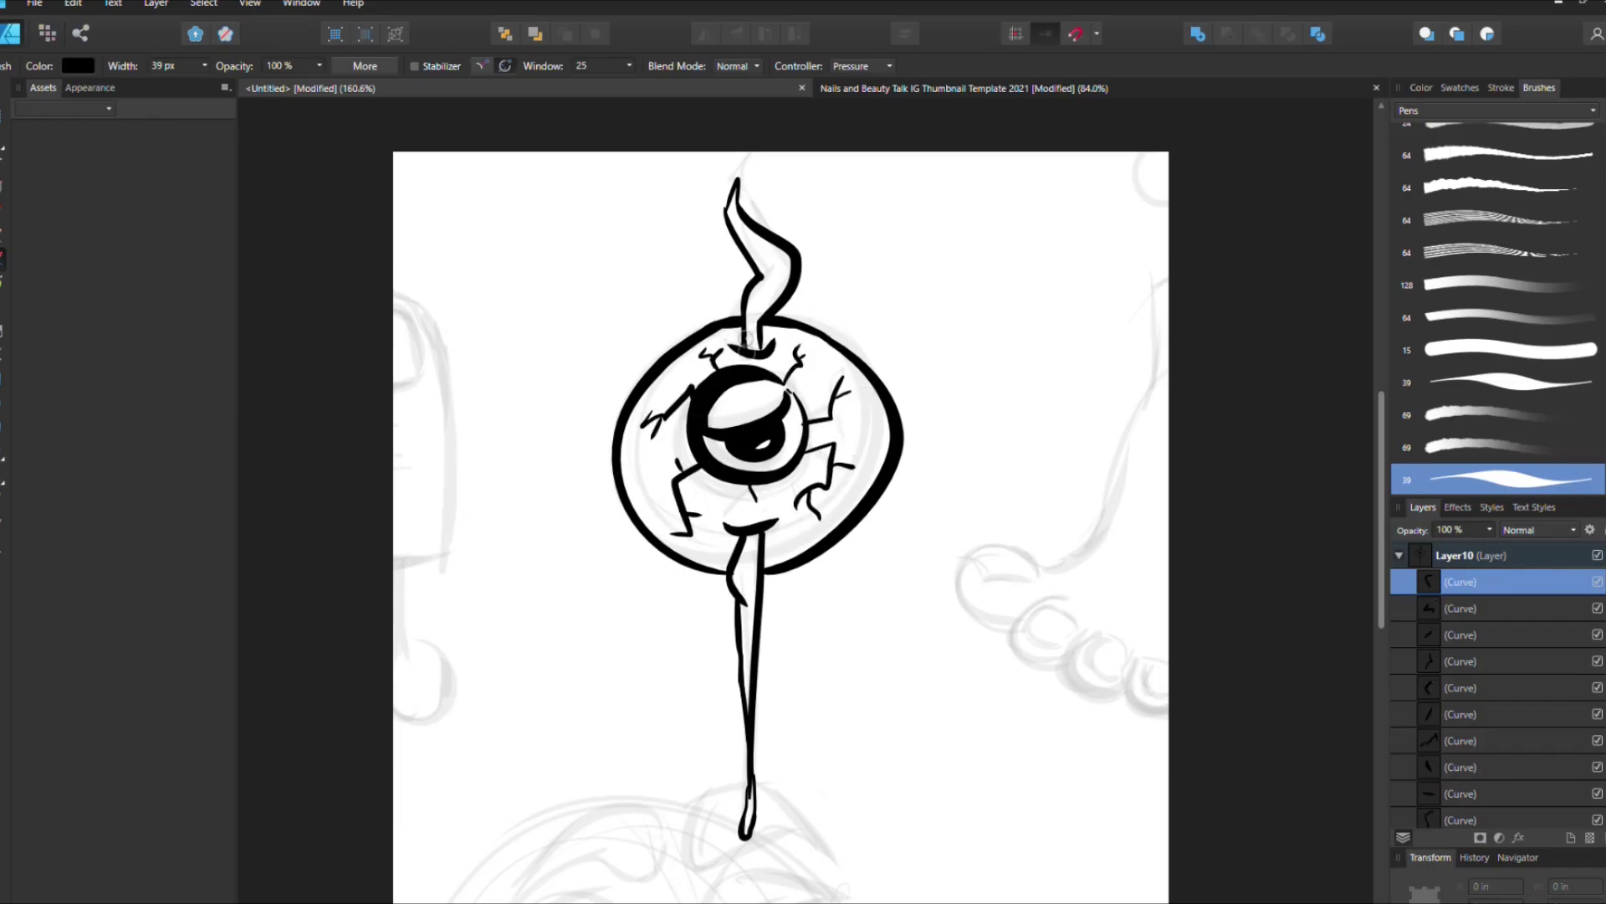
{"action": "left_click", "coordinate": [1523, 590]}
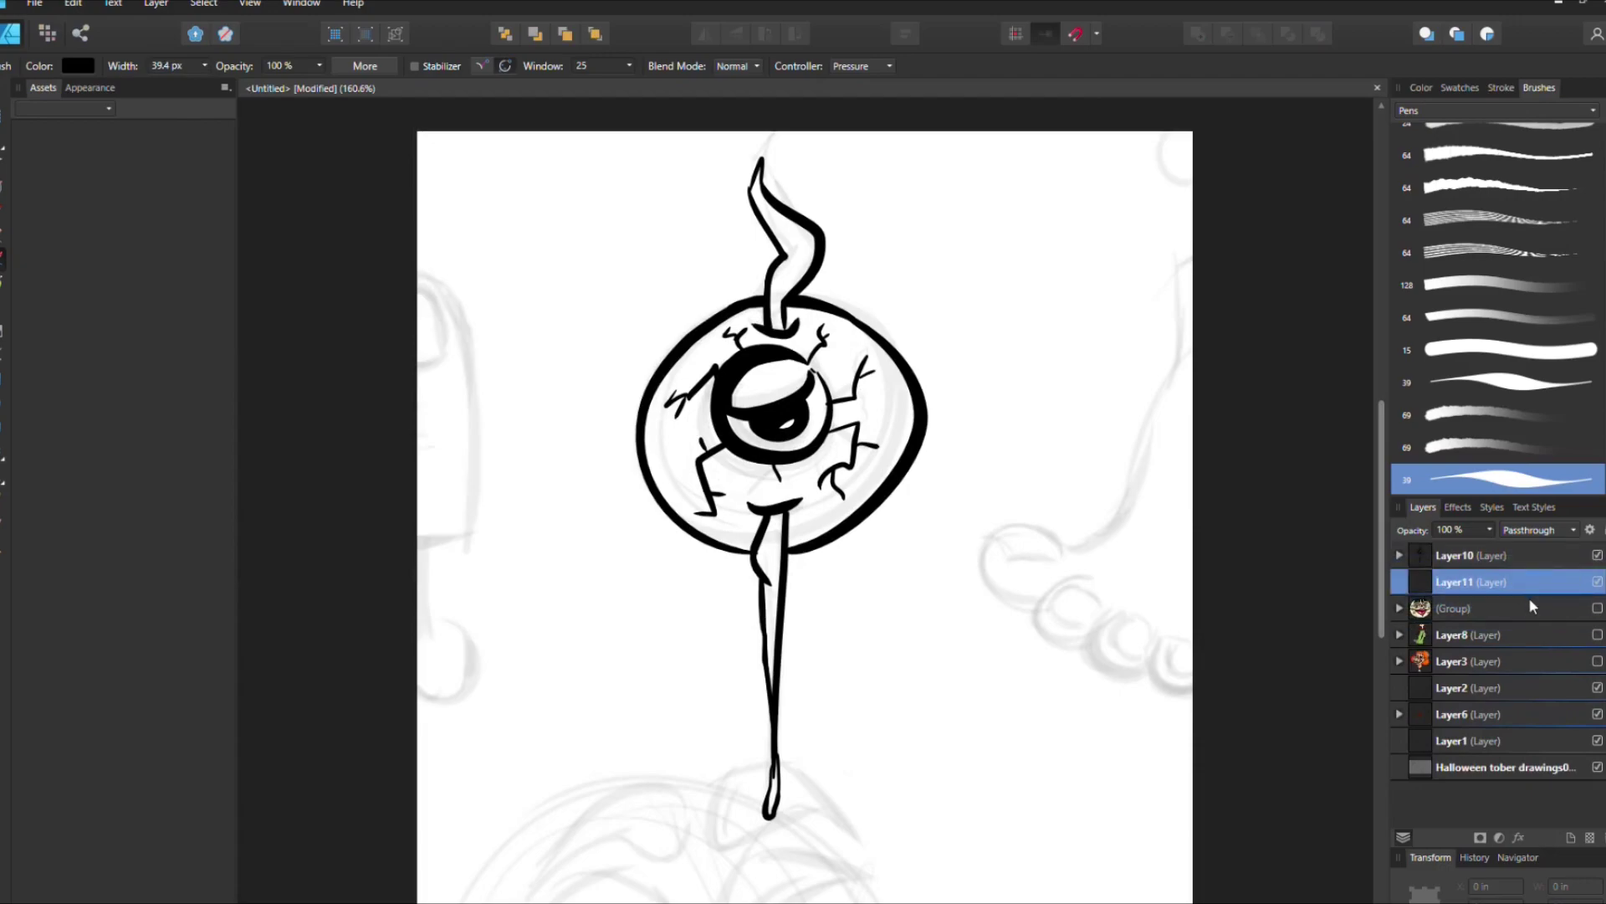
Step: Lay a cream base with light grey shading on the eyeball and paint pink around the iris
{"action": "left_click_drag", "start_coordinate": [701, 349], "coordinate": [705, 360]}
{"action": "mouse_move", "coordinate": [715, 343]}
{"action": "left_mouse_down"}
{"action": "mouse_move", "coordinate": [711, 527]}
{"action": "mouse_move", "coordinate": [845, 423]}
{"action": "left_mouse_up"}
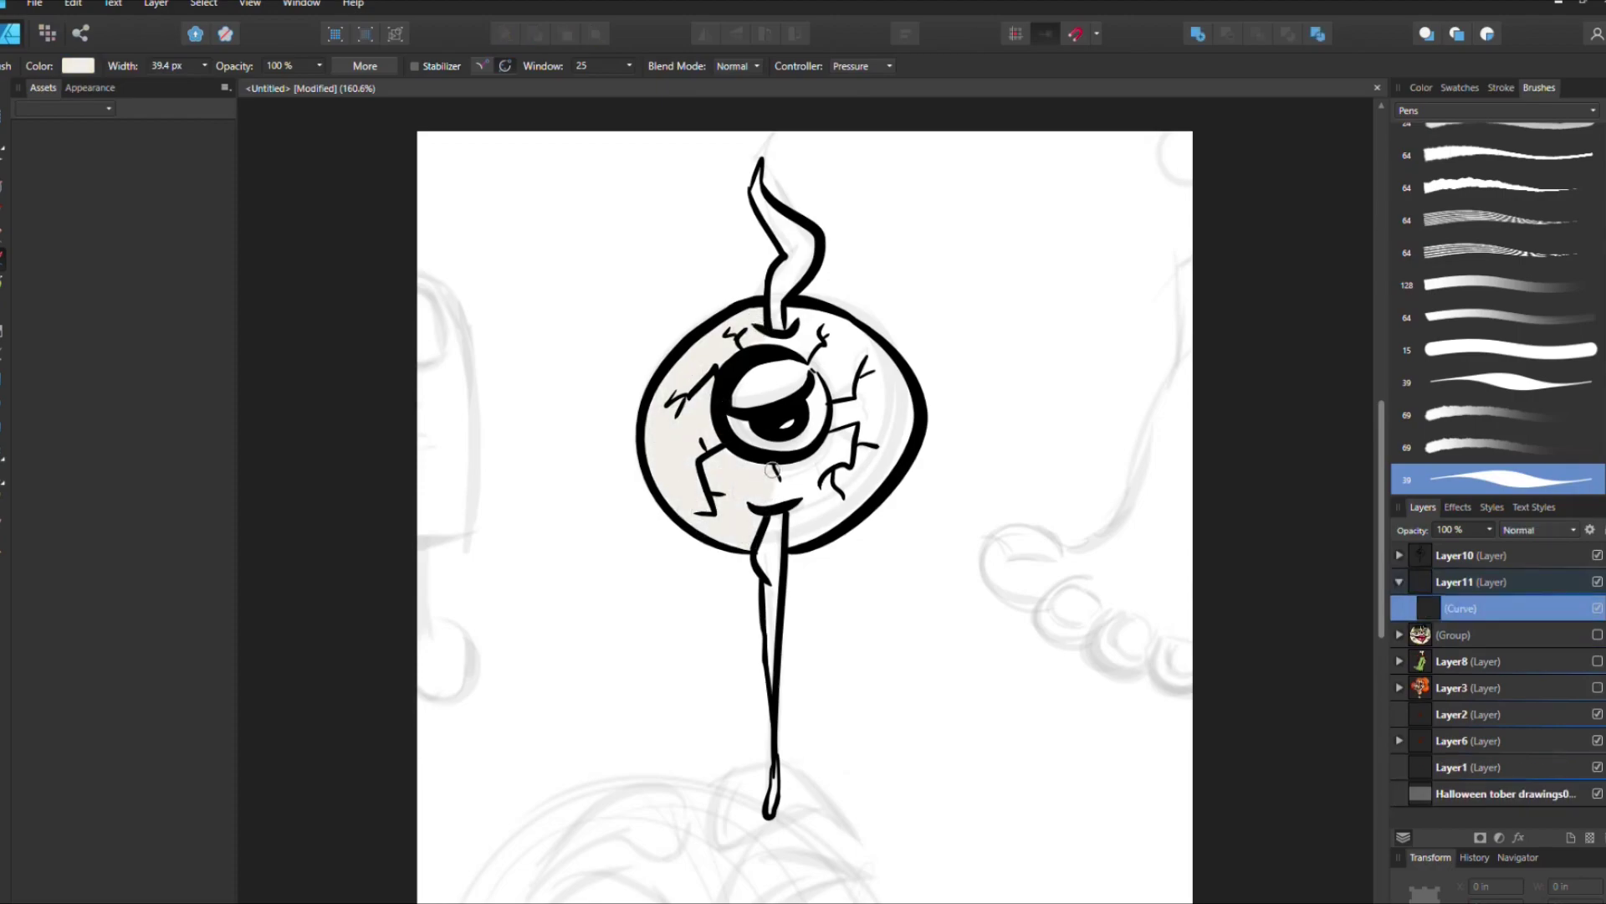
{"action": "mouse_move", "coordinate": [765, 334]}
{"action": "left_mouse_down"}
{"action": "mouse_move", "coordinate": [832, 381]}
{"action": "mouse_move", "coordinate": [822, 359]}
{"action": "mouse_move", "coordinate": [865, 346]}
{"action": "left_mouse_up"}
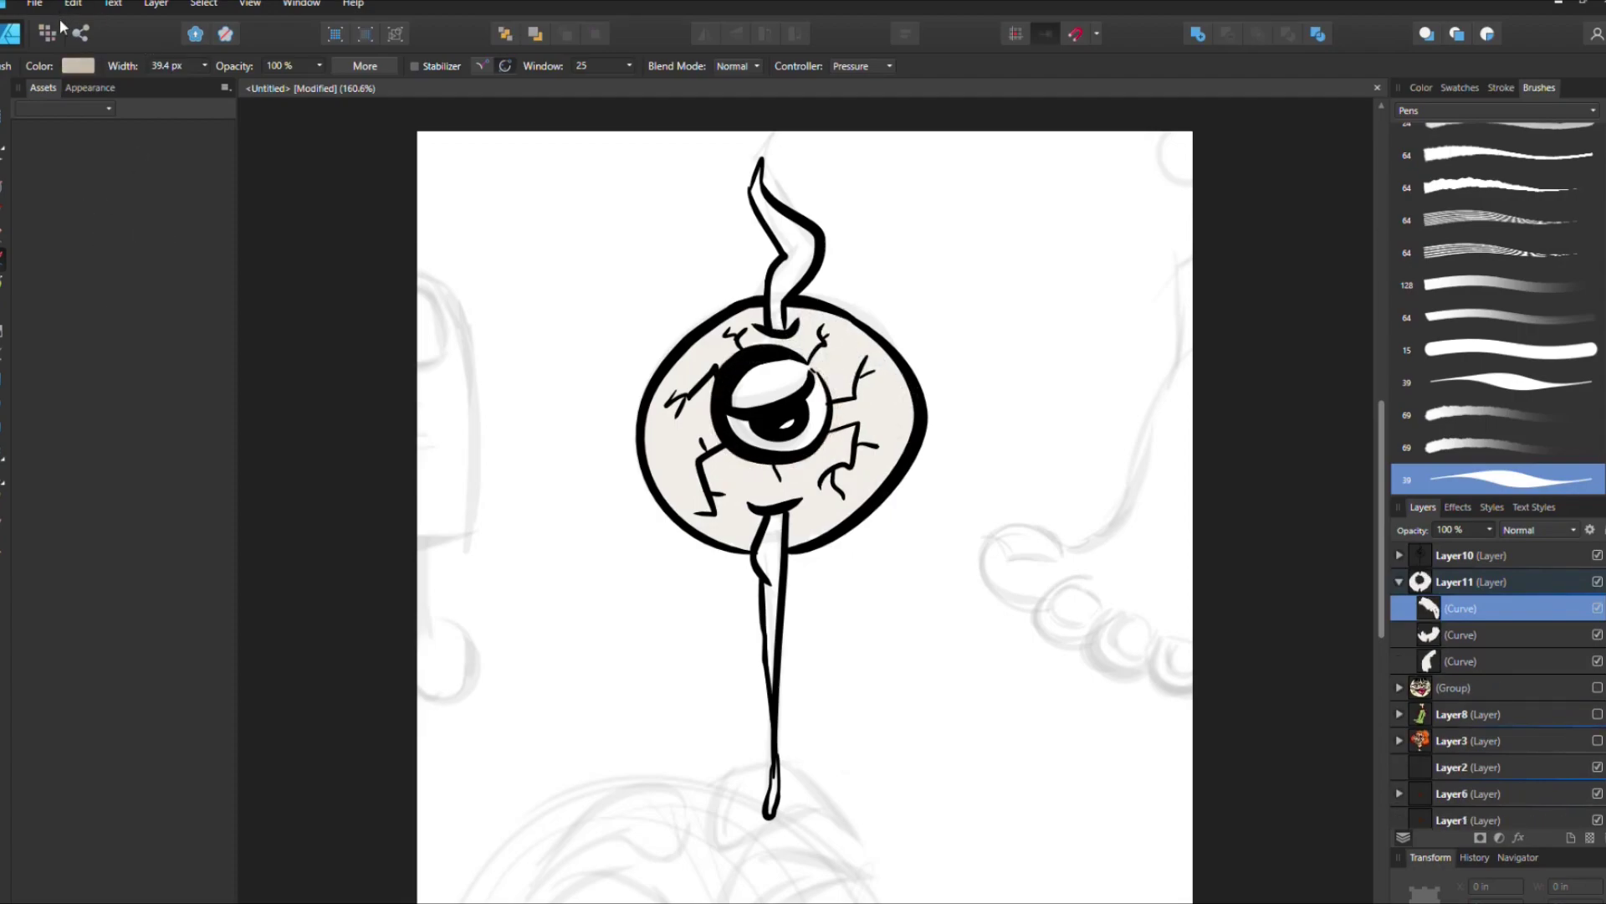
{"action": "mouse_move", "coordinate": [715, 377]}
{"action": "left_mouse_down"}
{"action": "mouse_move", "coordinate": [752, 461]}
{"action": "mouse_move", "coordinate": [711, 397]}
{"action": "mouse_move", "coordinate": [774, 343]}
{"action": "left_mouse_up"}
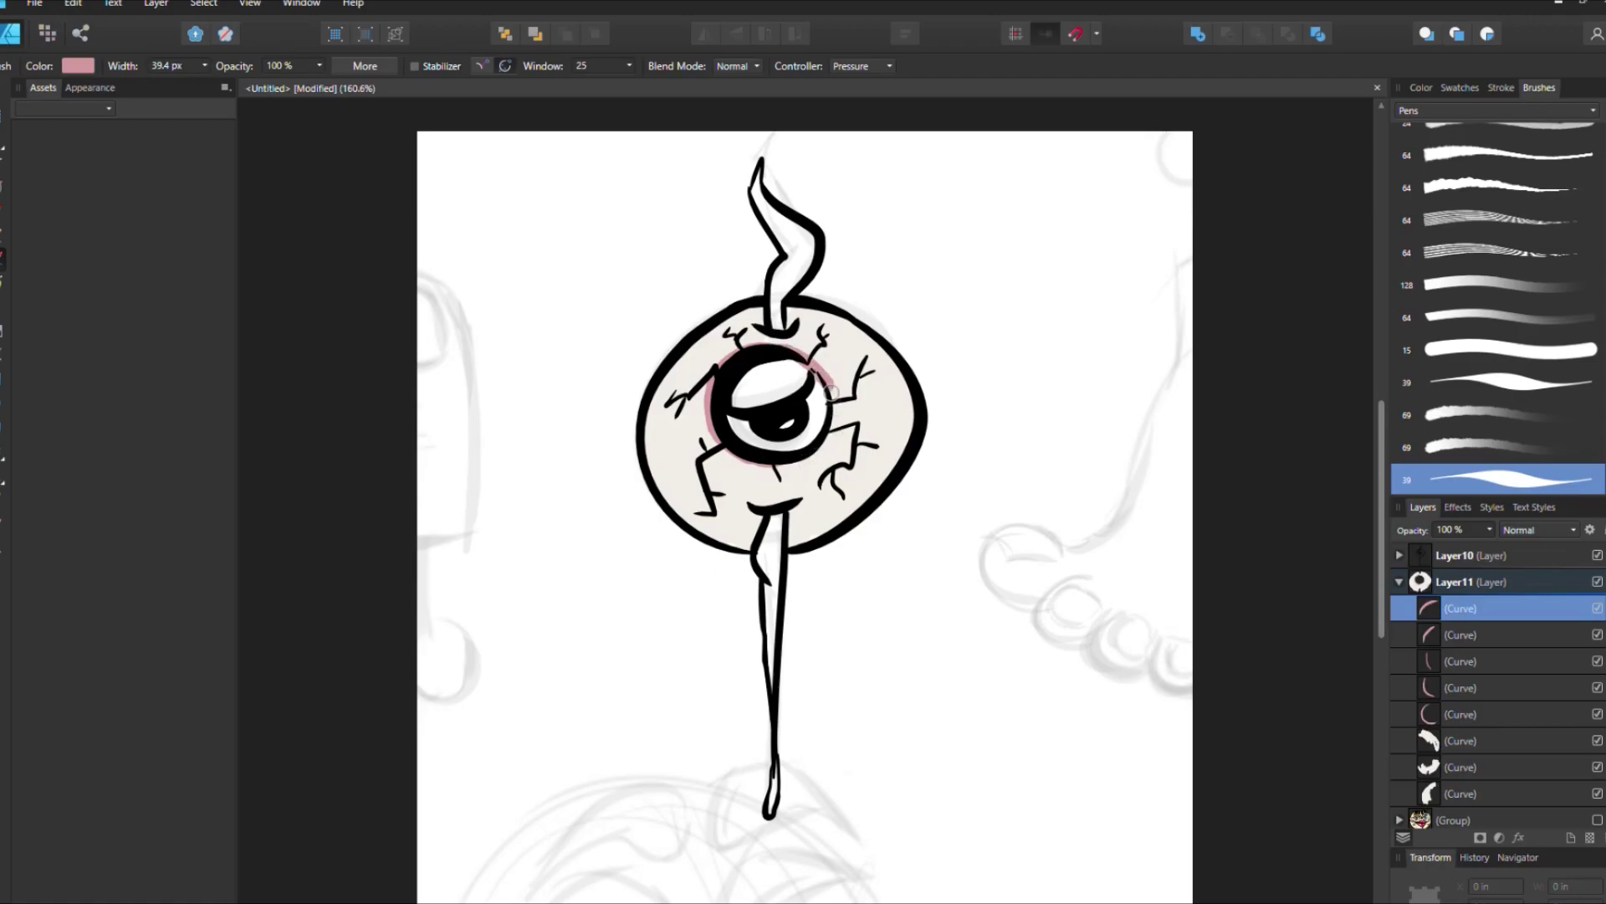
{"action": "left_click_drag", "start_coordinate": [763, 344], "coordinate": [828, 464]}
{"action": "key", "text": "ctrl+z"}
{"action": "left_click_drag", "start_coordinate": [737, 355], "coordinate": [841, 389]}
{"action": "mouse_move", "coordinate": [786, 343]}
{"action": "left_mouse_down"}
{"action": "mouse_move", "coordinate": [841, 384]}
{"action": "mouse_move", "coordinate": [828, 372]}
{"action": "mouse_move", "coordinate": [832, 443]}
{"action": "mouse_move", "coordinate": [782, 469]}
{"action": "mouse_move", "coordinate": [707, 448]}
{"action": "mouse_move", "coordinate": [720, 511]}
{"action": "mouse_move", "coordinate": [791, 511]}
{"action": "mouse_move", "coordinate": [870, 428]}
{"action": "mouse_move", "coordinate": [849, 493]}
{"action": "left_mouse_up"}
Step: Draw thin pink veins along the eyeball's right and lower-right side
{"action": "mouse_move", "coordinate": [866, 368]}
{"action": "left_mouse_down"}
{"action": "mouse_move", "coordinate": [849, 410]}
{"action": "mouse_move", "coordinate": [827, 322]}
{"action": "left_mouse_up"}
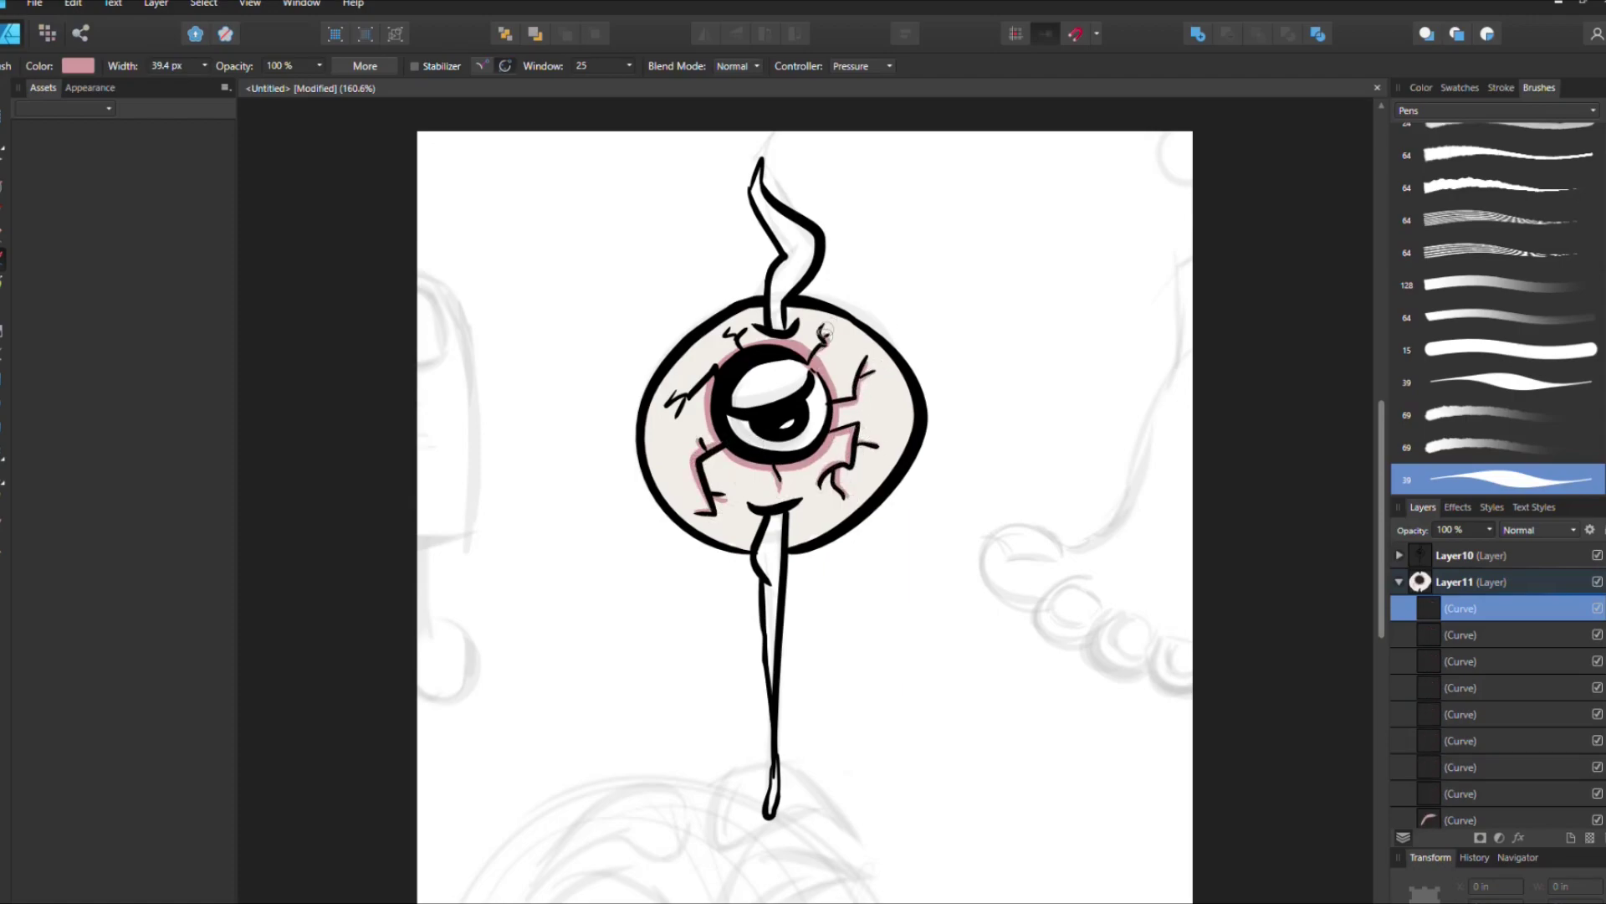
{"action": "left_click_drag", "start_coordinate": [845, 418], "coordinate": [888, 403]}
{"action": "left_click_drag", "start_coordinate": [803, 456], "coordinate": [823, 527]}
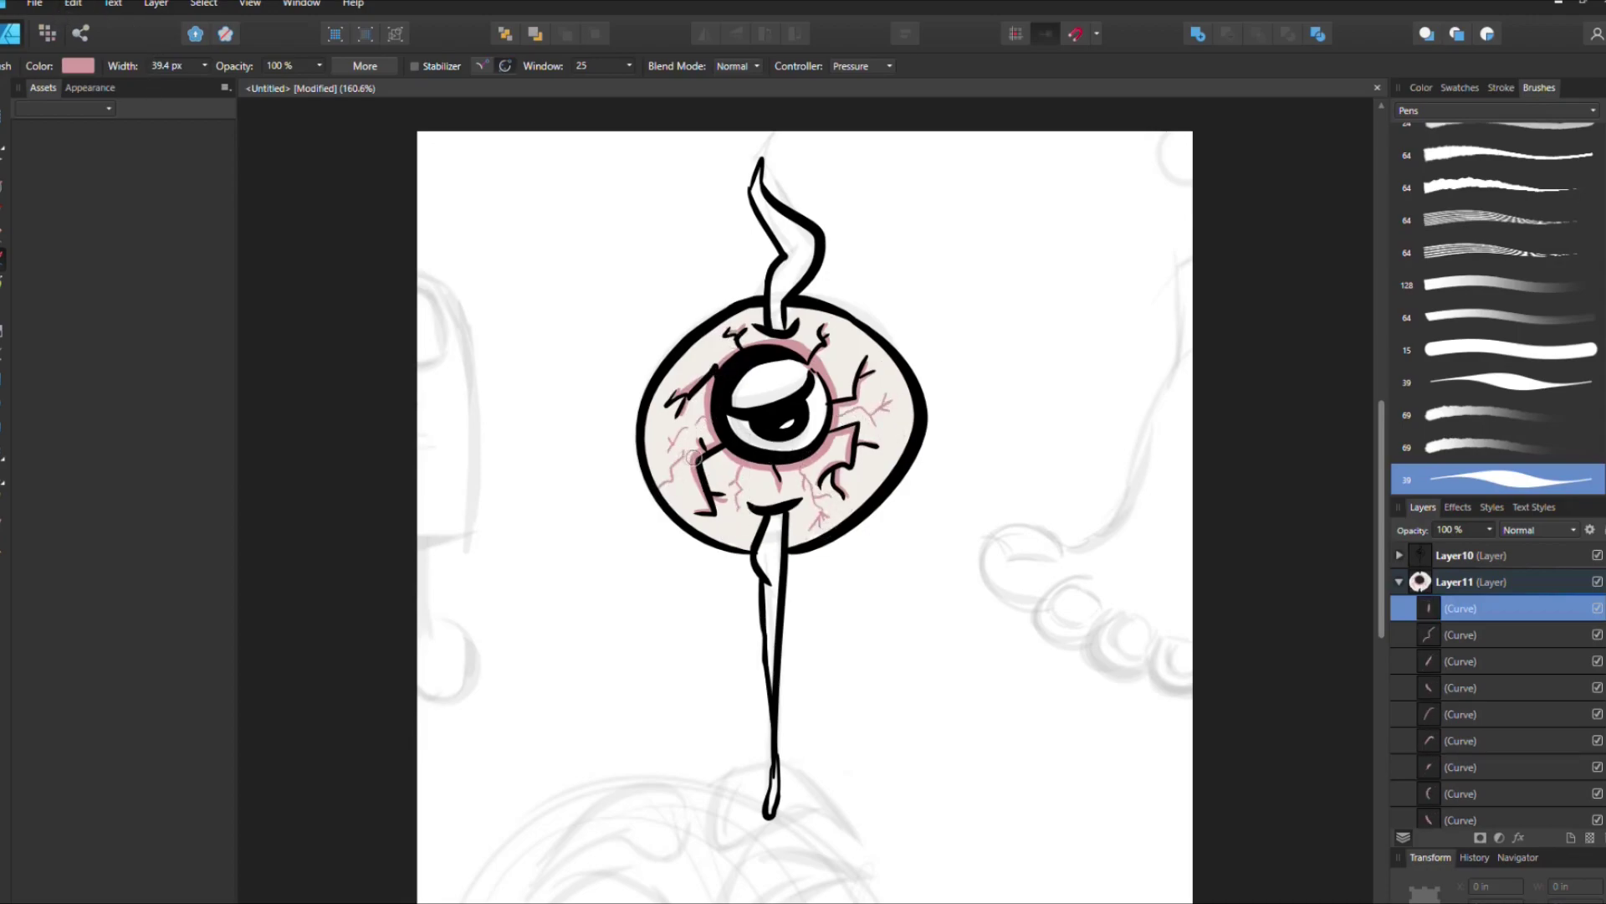
{"action": "left_click_drag", "start_coordinate": [886, 469], "coordinate": [870, 479]}
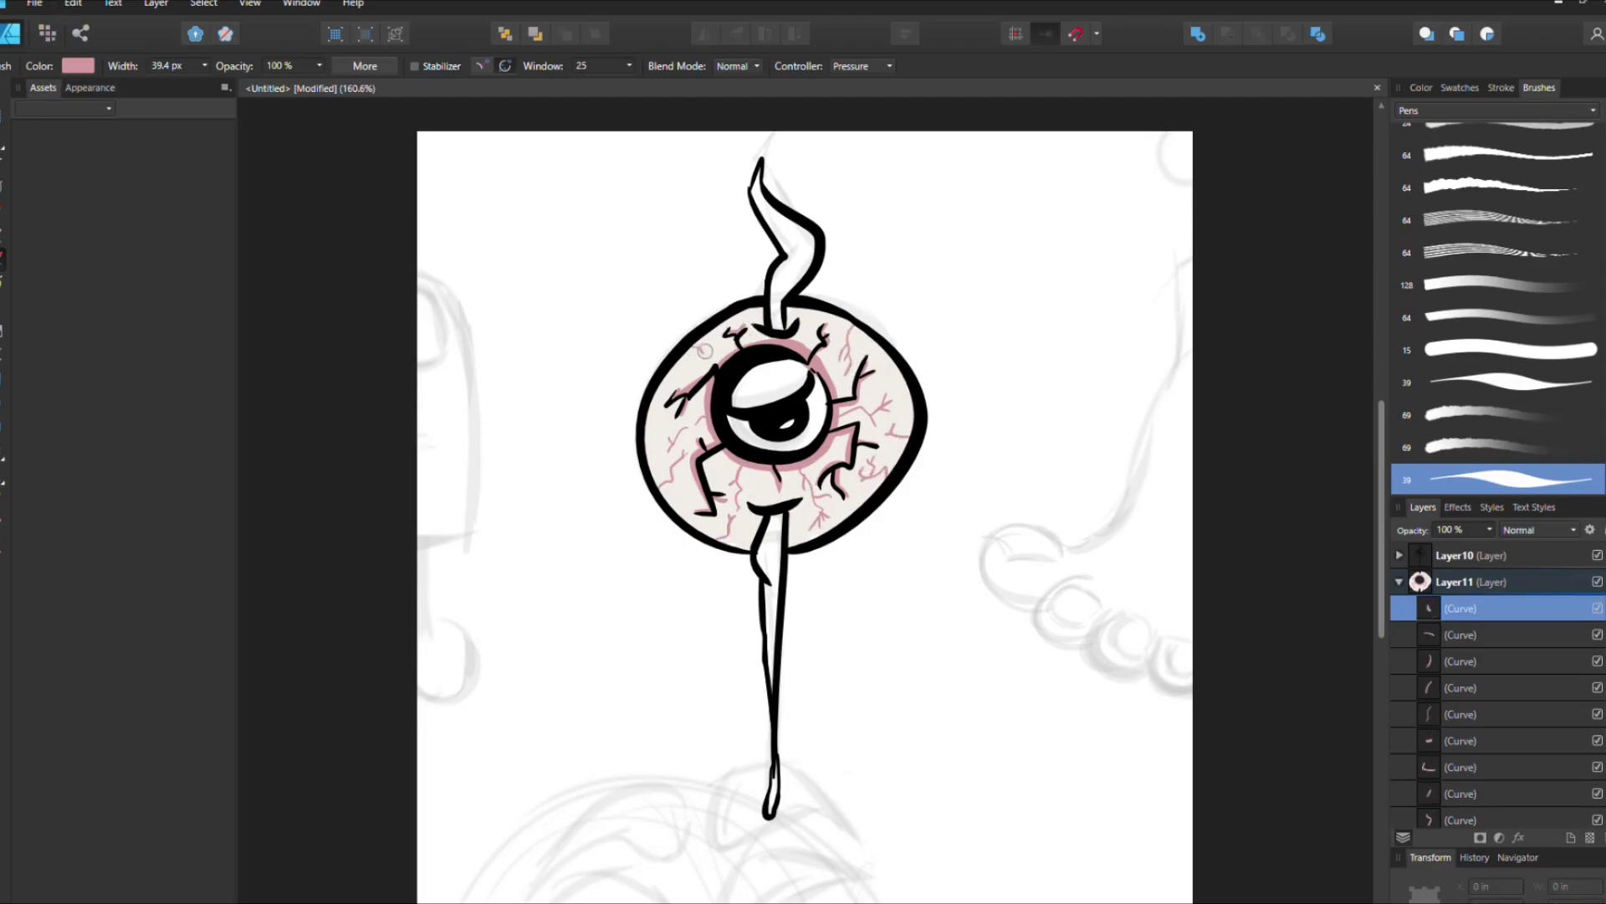
Step: Outline the iris's left, lower and top edges in dark red
{"action": "key", "text": "x"}
{"action": "left_click_drag", "start_coordinate": [764, 355], "coordinate": [723, 384]}
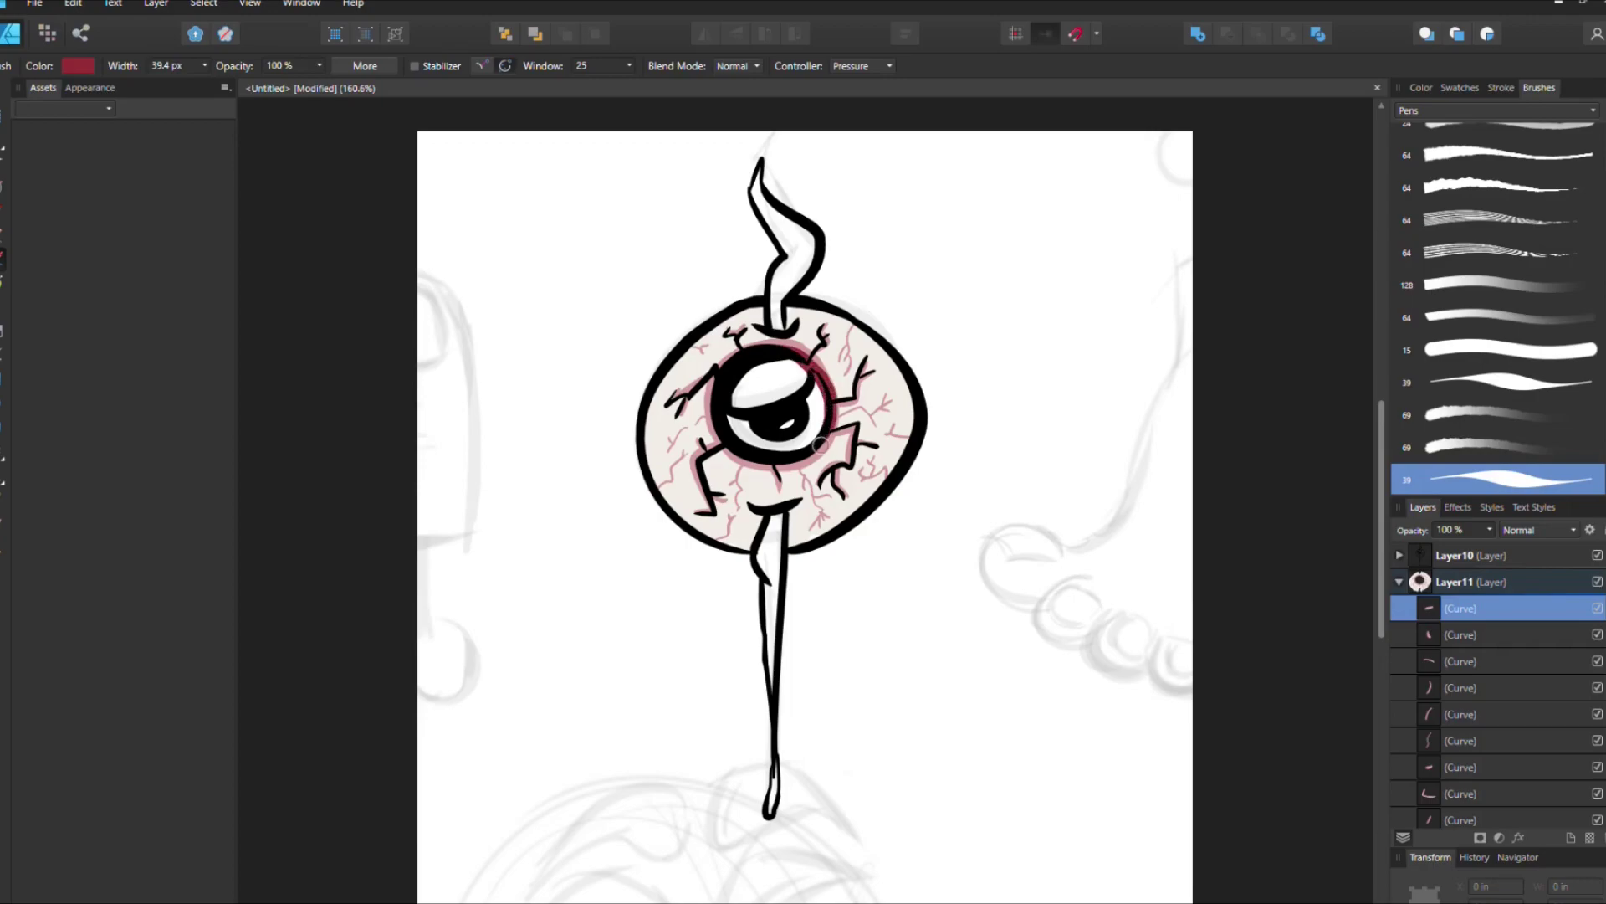
{"action": "key", "text": "ctrl+z"}
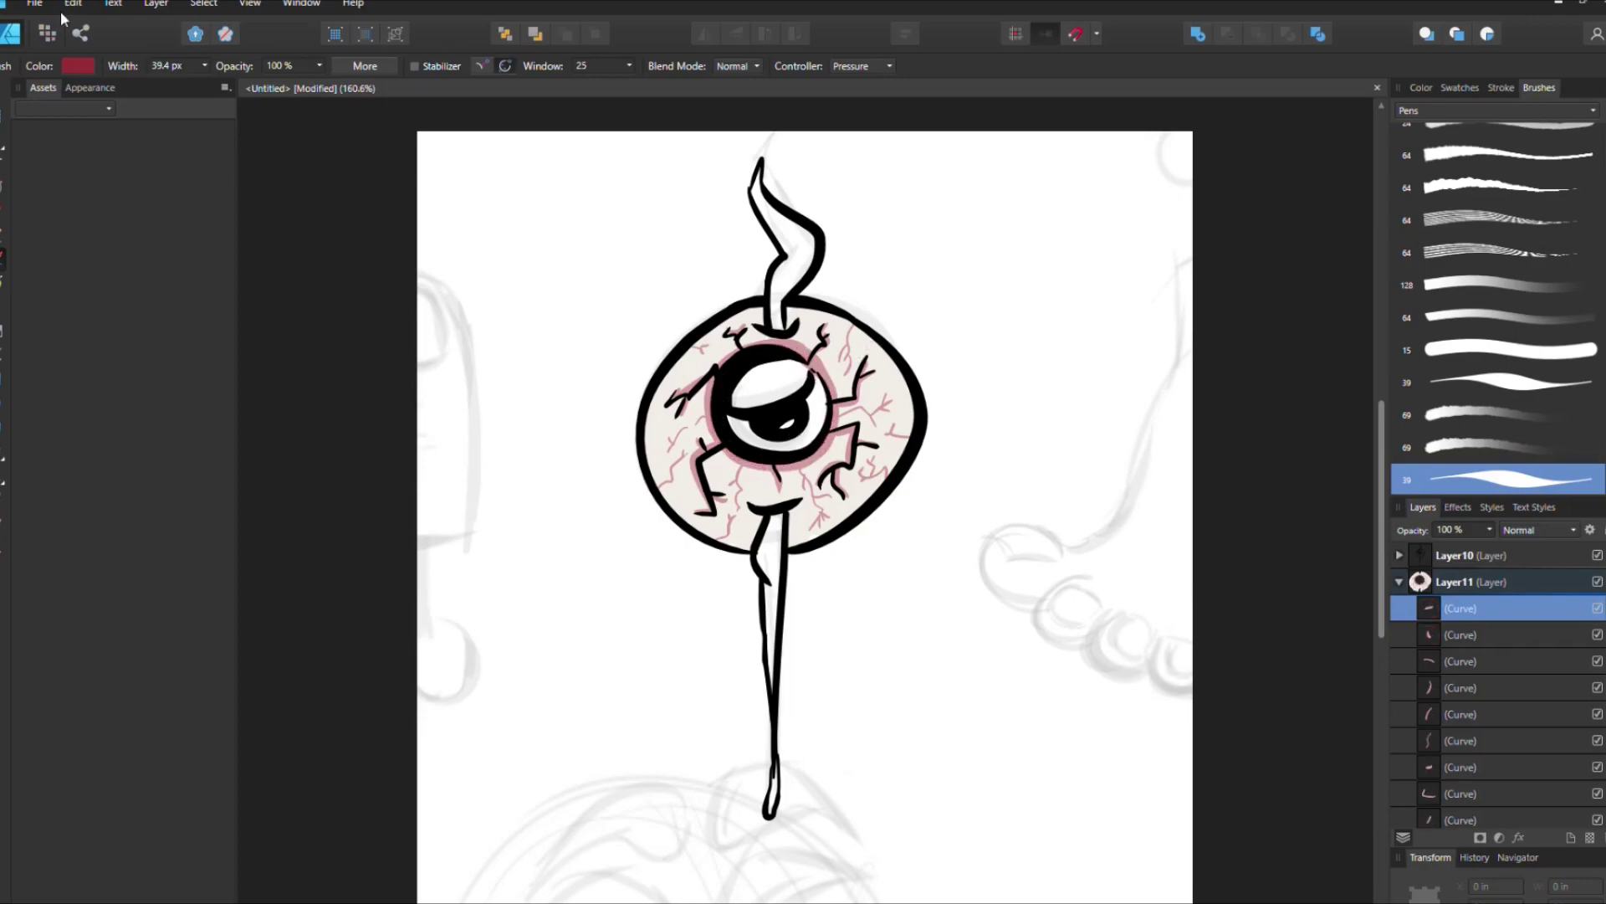
{"action": "mouse_move", "coordinate": [717, 394]}
{"action": "left_mouse_down"}
{"action": "mouse_move", "coordinate": [807, 446]}
{"action": "mouse_move", "coordinate": [828, 368]}
{"action": "left_mouse_up"}
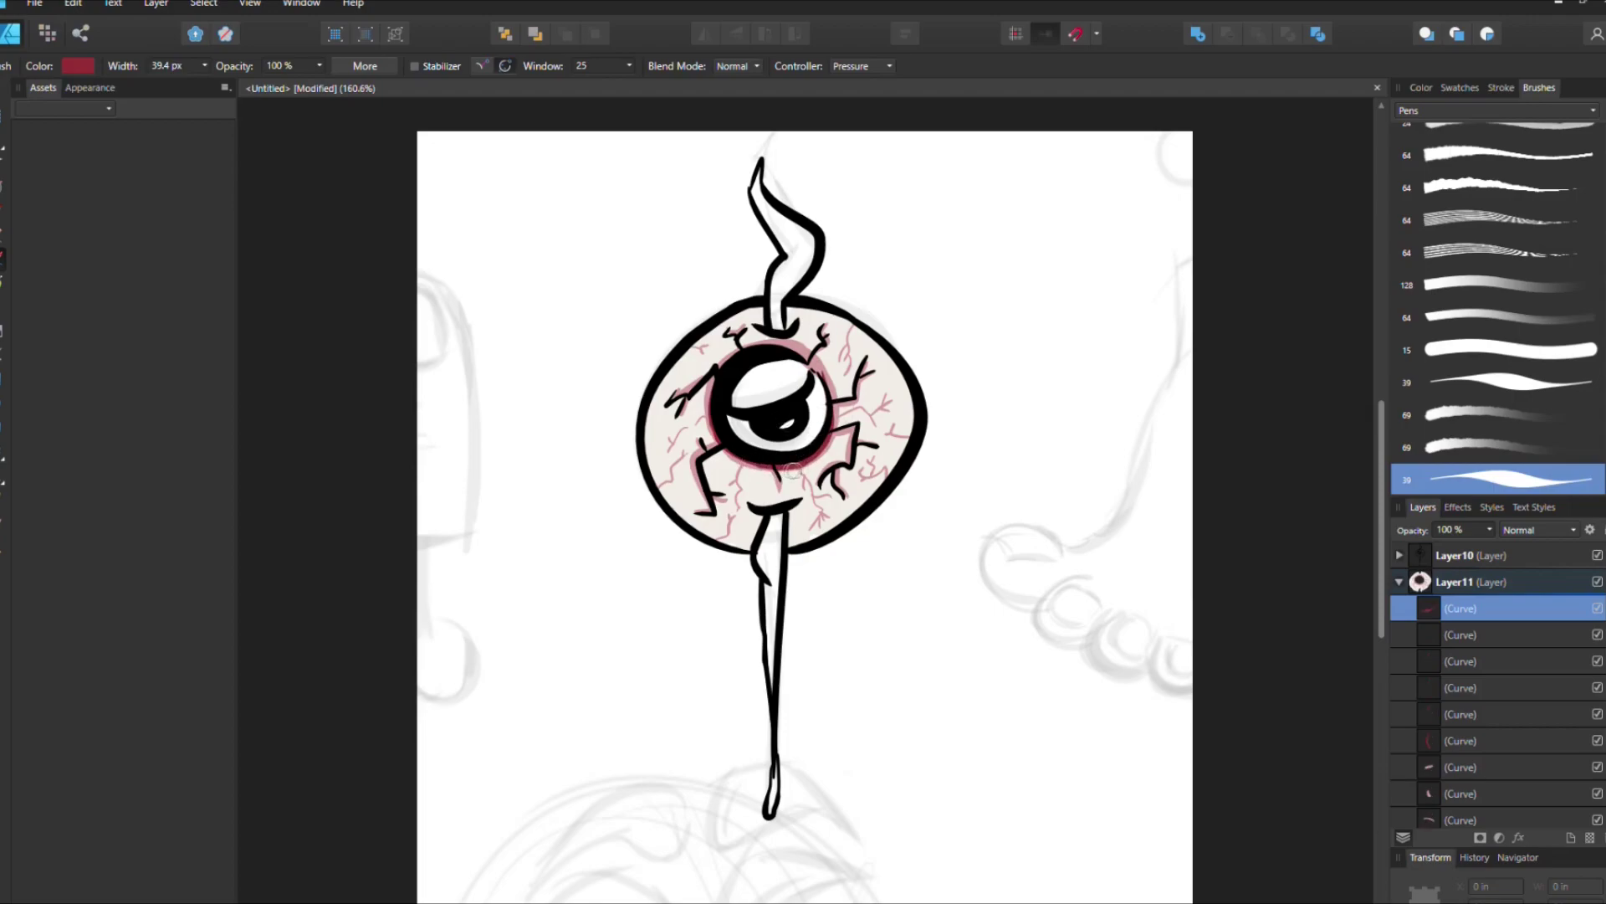
{"action": "mouse_move", "coordinate": [732, 361]}
{"action": "left_mouse_down"}
{"action": "mouse_move", "coordinate": [797, 350]}
{"action": "mouse_move", "coordinate": [748, 401]}
{"action": "left_mouse_up"}
{"action": "key", "text": "x"}
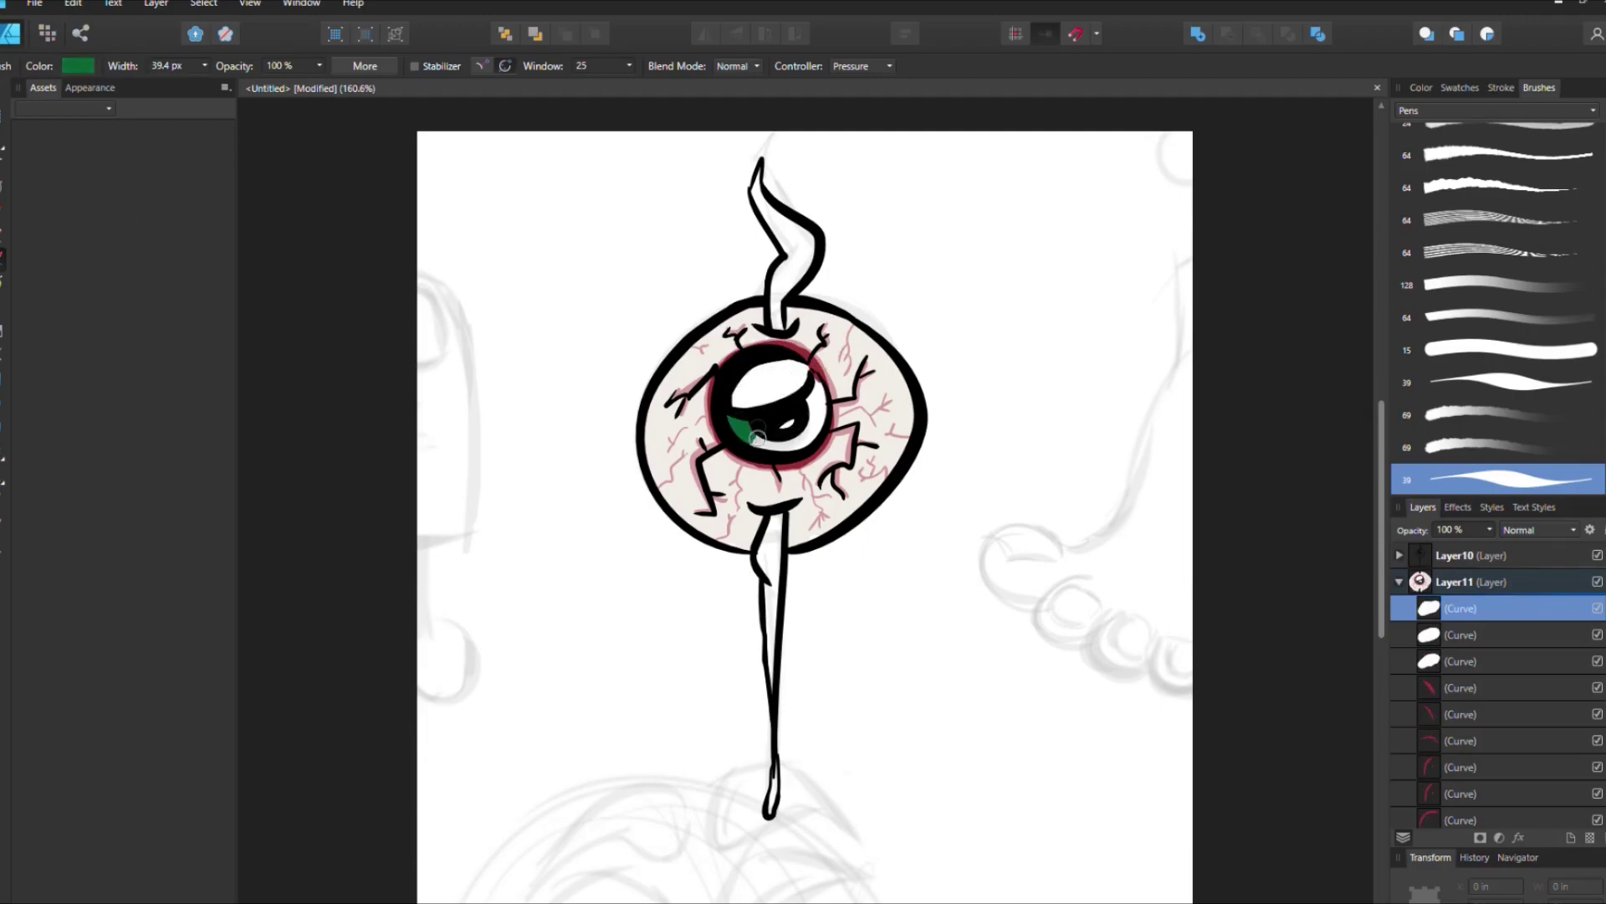
Step: Colour the iris green with mint lining and small light strokes
{"action": "left_click_drag", "start_coordinate": [736, 431], "coordinate": [818, 398]}
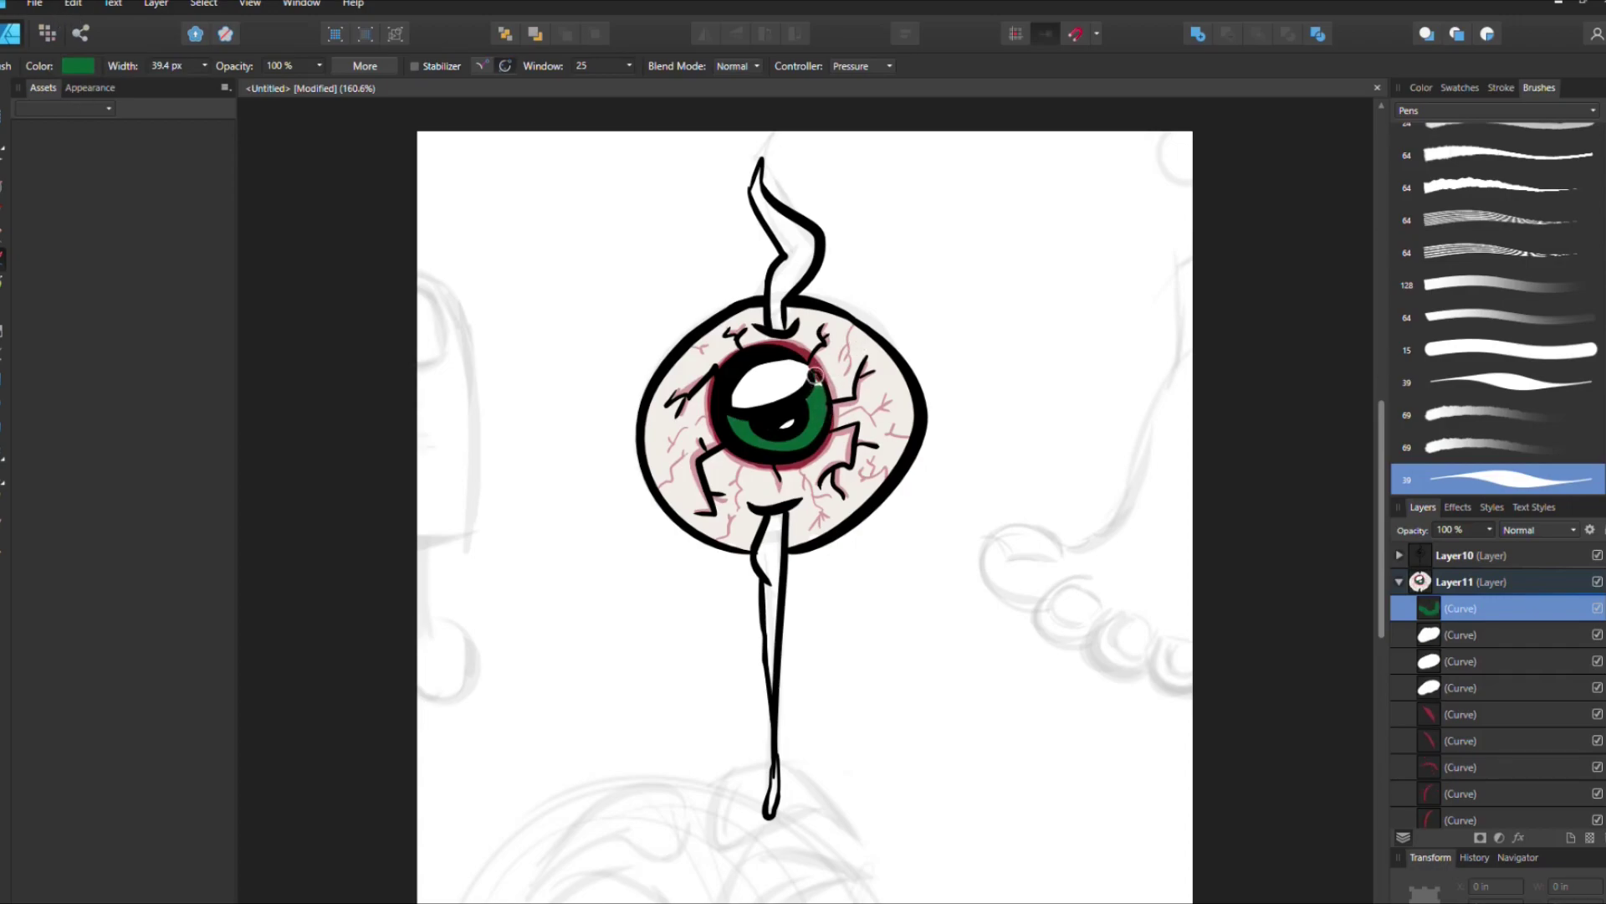
{"action": "left_click_drag", "start_coordinate": [736, 410], "coordinate": [808, 374]}
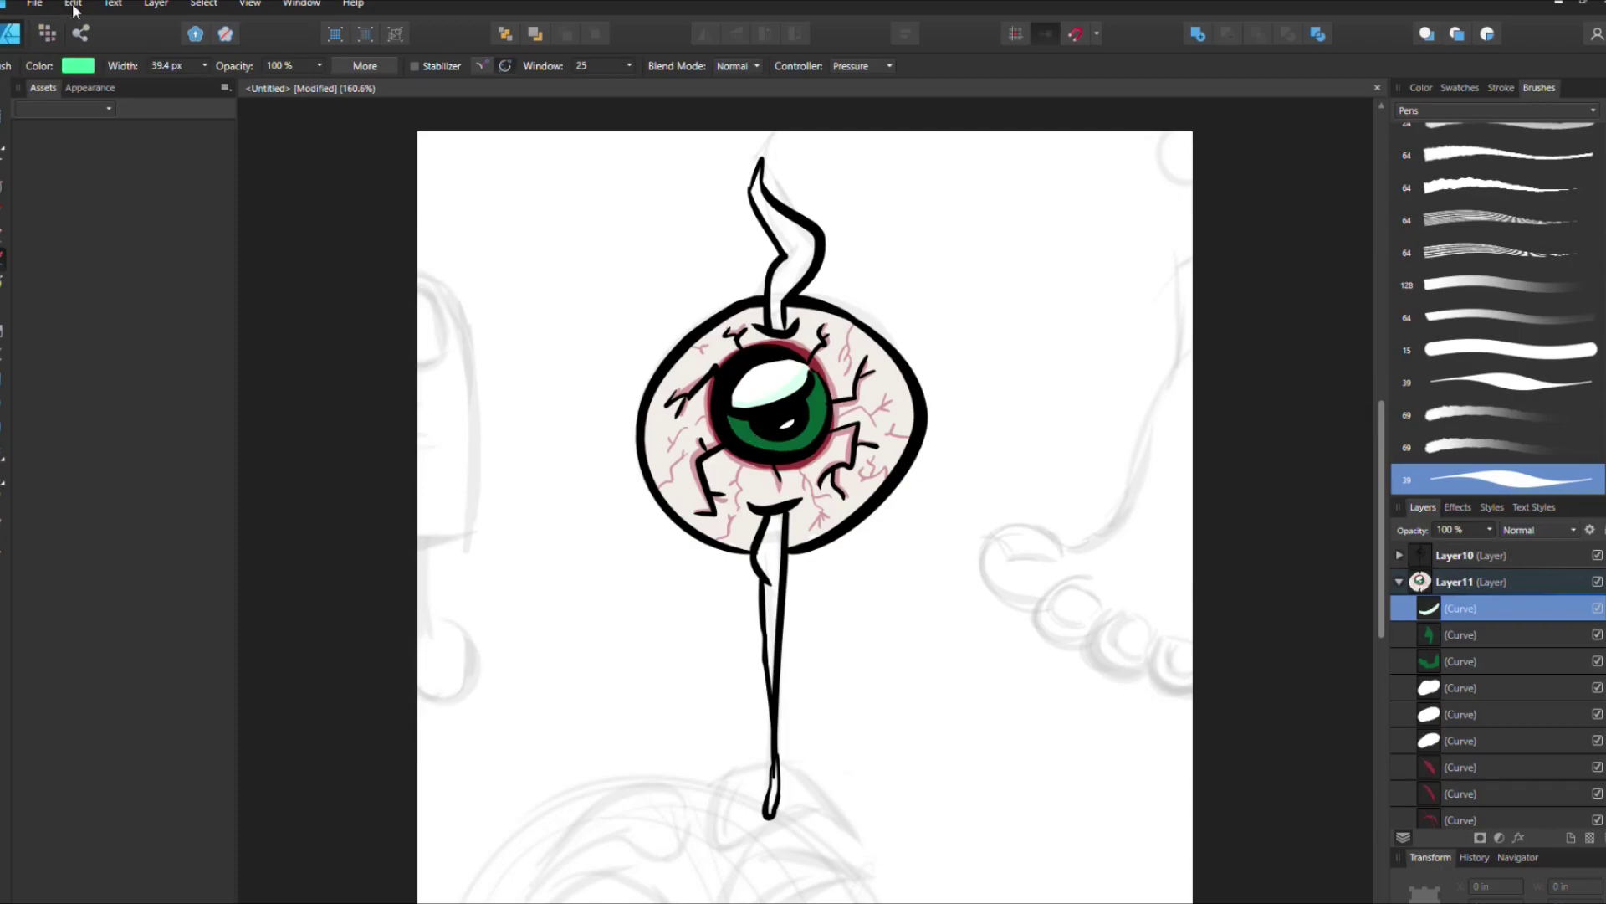
{"action": "left_click_drag", "start_coordinate": [730, 416], "coordinate": [828, 376]}
{"action": "mouse_move", "coordinate": [797, 435]}
{"action": "left_mouse_down"}
{"action": "mouse_move", "coordinate": [774, 458]}
{"action": "mouse_move", "coordinate": [828, 409]}
{"action": "mouse_move", "coordinate": [779, 450]}
{"action": "mouse_move", "coordinate": [737, 414]}
{"action": "mouse_move", "coordinate": [815, 368]}
{"action": "mouse_move", "coordinate": [823, 433]}
{"action": "left_mouse_up"}
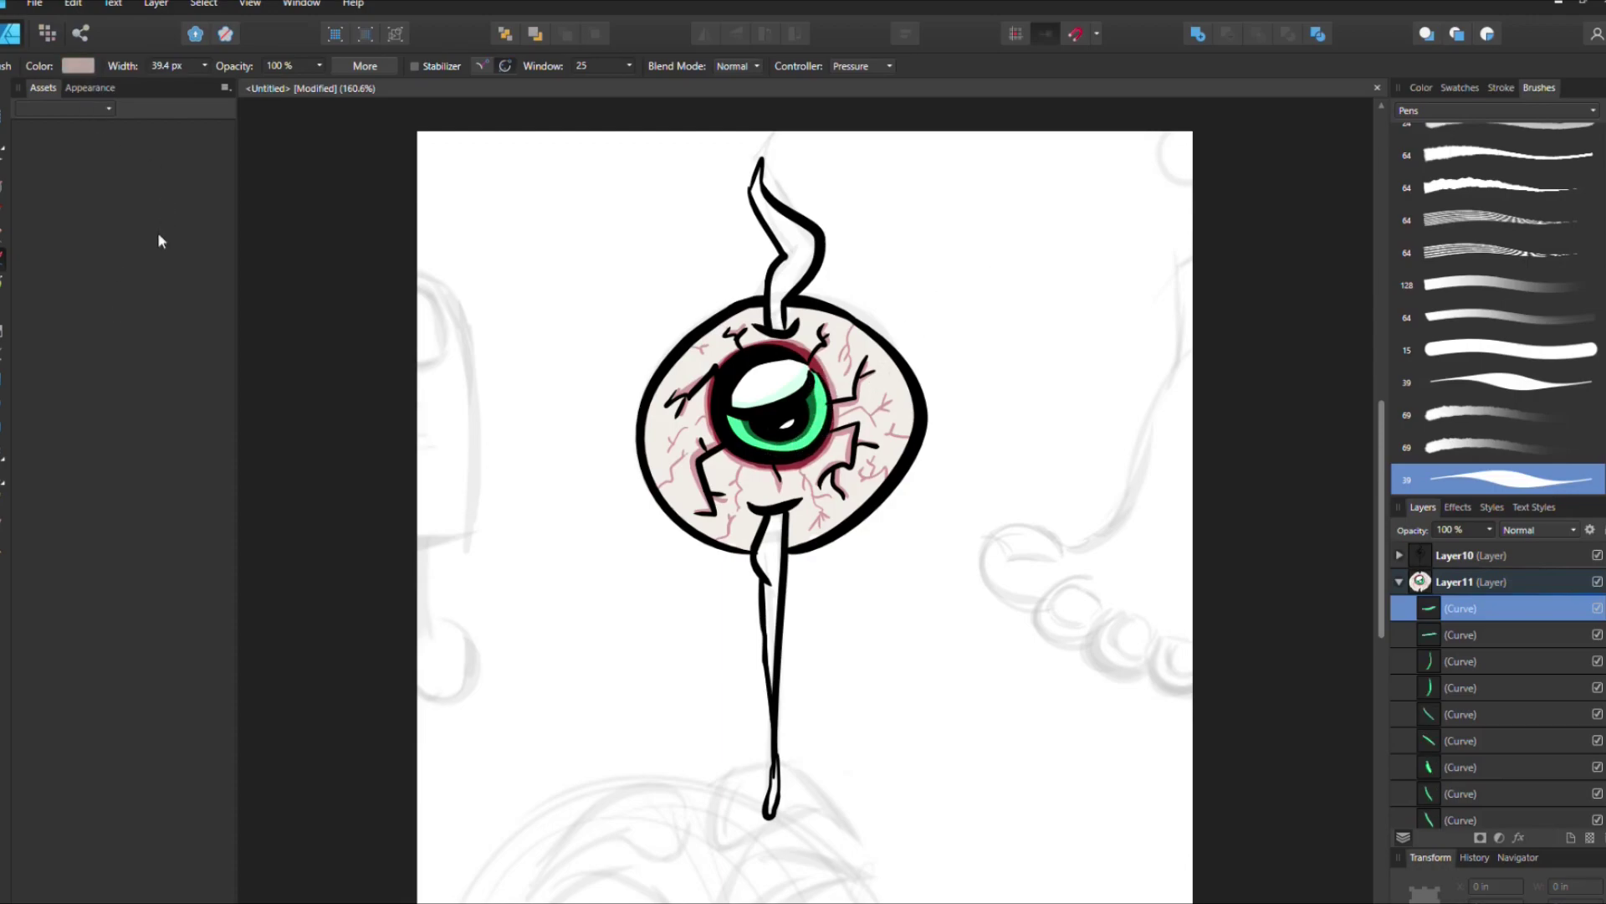
Step: Shade the stalk and its top squiggle grey
{"action": "mouse_move", "coordinate": [758, 177]}
{"action": "left_mouse_down"}
{"action": "mouse_move", "coordinate": [793, 264]}
{"action": "mouse_move", "coordinate": [779, 335]}
{"action": "left_mouse_up"}
{"action": "left_click_drag", "start_coordinate": [780, 506], "coordinate": [774, 694]}
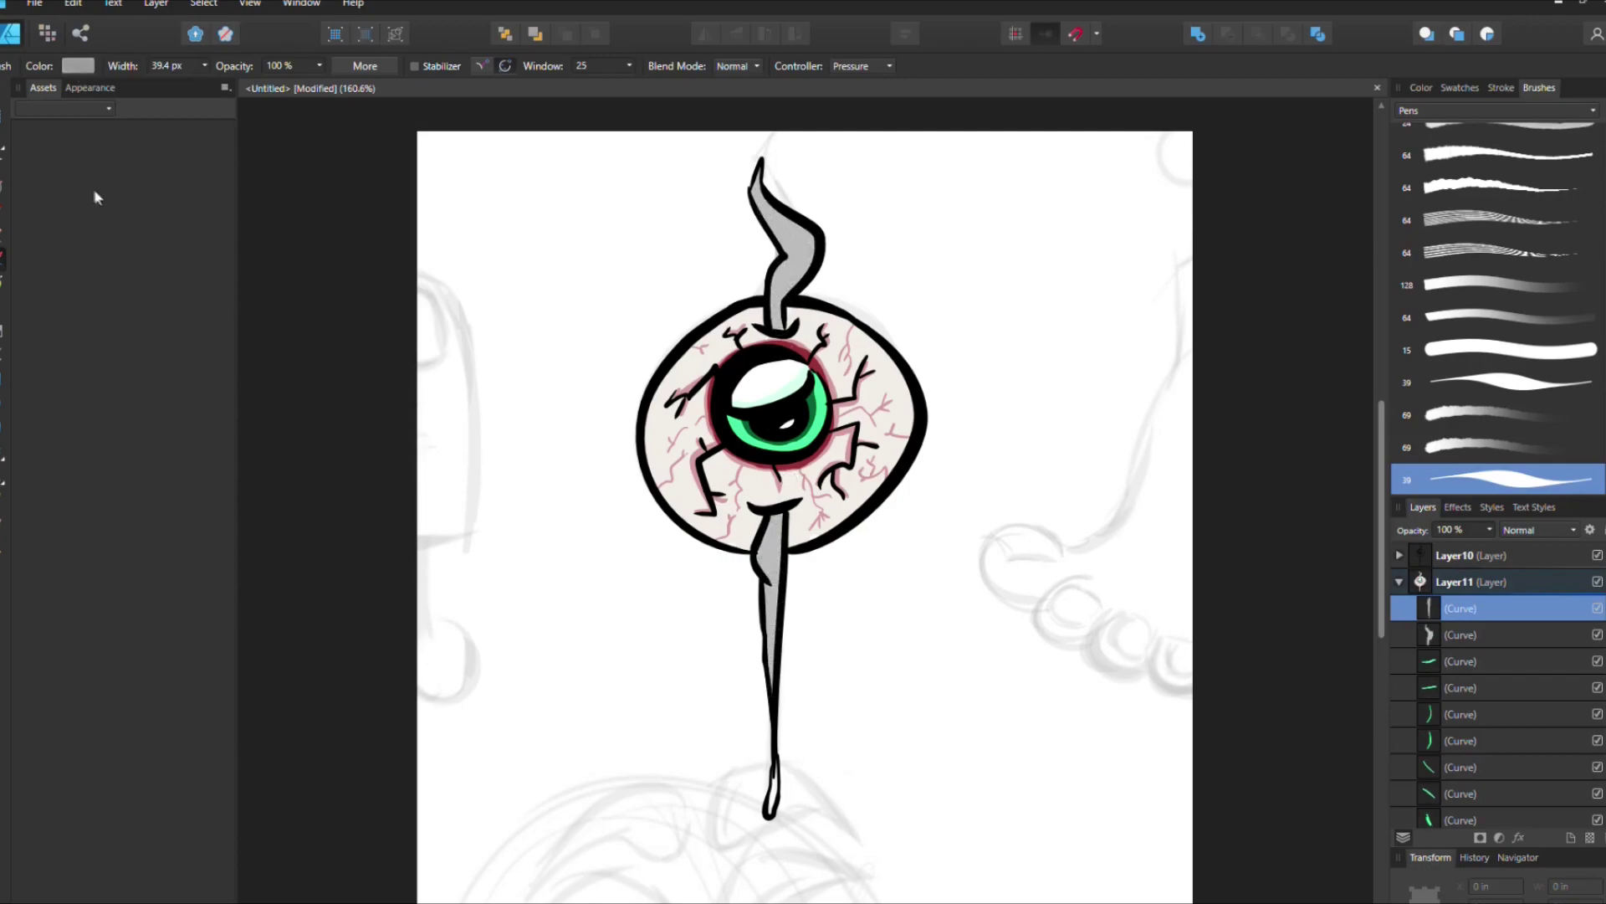
{"action": "mouse_move", "coordinate": [776, 326]}
{"action": "left_mouse_down"}
{"action": "mouse_move", "coordinate": [791, 251]}
{"action": "mouse_move", "coordinate": [758, 175]}
{"action": "mouse_move", "coordinate": [778, 235]}
{"action": "left_mouse_up"}
{"action": "left_click_drag", "start_coordinate": [774, 506], "coordinate": [774, 673]}
{"action": "left_click_drag", "start_coordinate": [804, 245], "coordinate": [805, 269]}
{"action": "left_click_drag", "start_coordinate": [779, 512], "coordinate": [778, 659]}
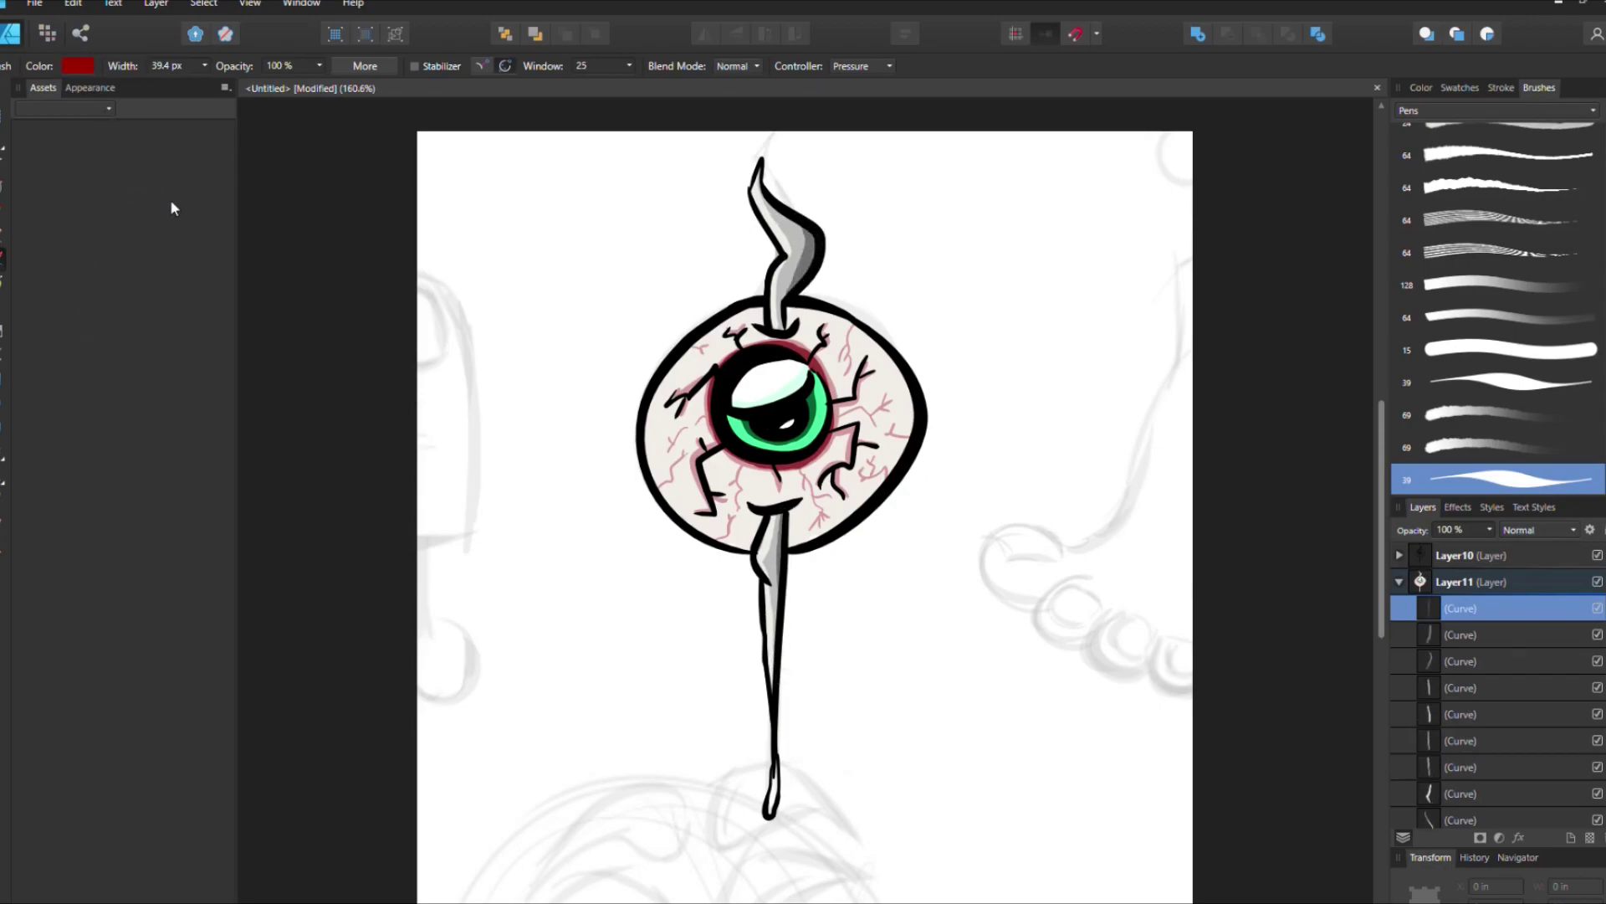
Step: Paint red blood drips down the stalk and red shading on the eyeball's bottom edges
{"action": "mouse_move", "coordinate": [779, 516]}
{"action": "left_mouse_down"}
{"action": "mouse_move", "coordinate": [752, 604]}
{"action": "mouse_move", "coordinate": [754, 580]}
{"action": "left_mouse_up"}
{"action": "left_click_drag", "start_coordinate": [782, 767], "coordinate": [770, 816]}
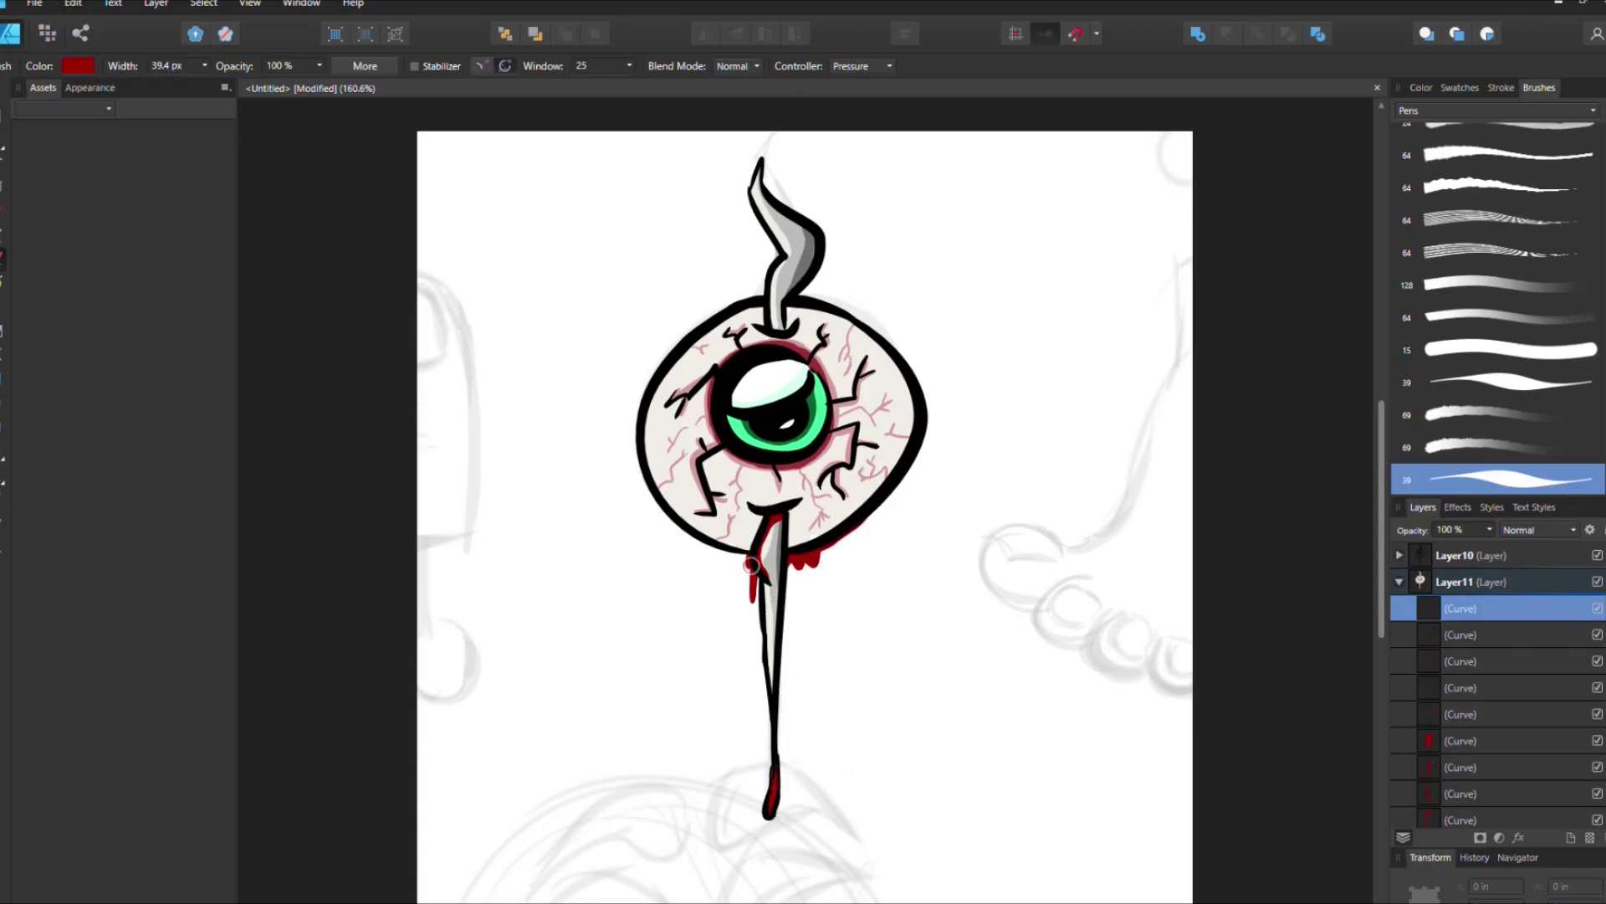
{"action": "left_click_drag", "start_coordinate": [657, 491], "coordinate": [749, 555]}
{"action": "left_click_drag", "start_coordinate": [846, 542], "coordinate": [881, 504]}
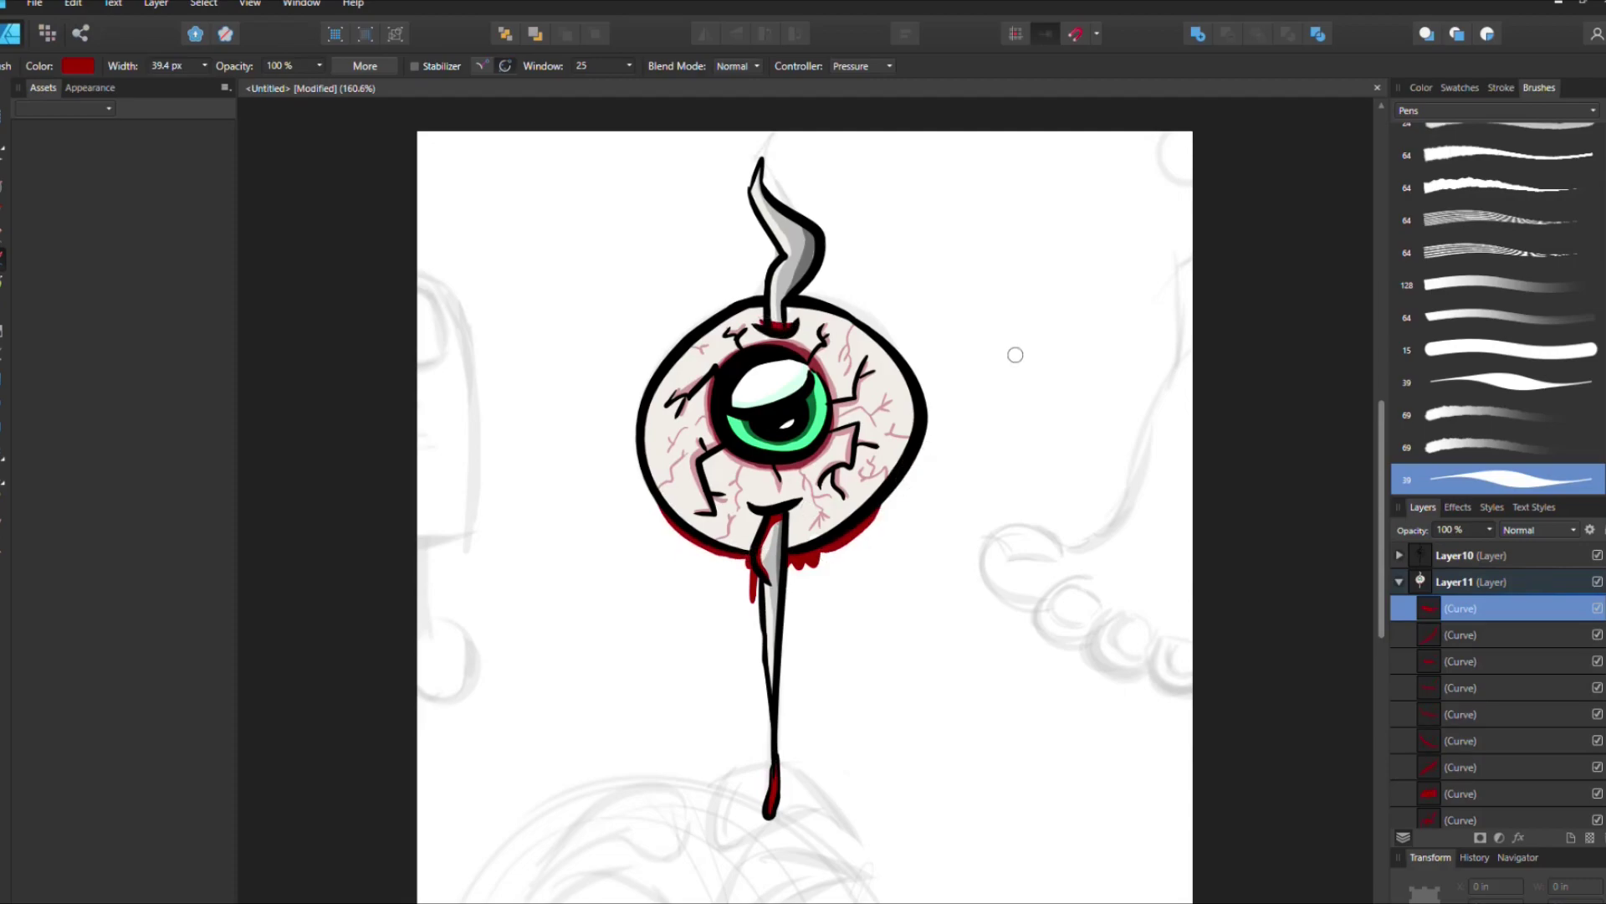
Step: Hide the sketch layer and group the eyeball's strokes in Layer11
{"action": "left_click", "coordinate": [1399, 581]}
{"action": "left_click", "coordinate": [1597, 766]}
{"action": "key", "text": "v"}
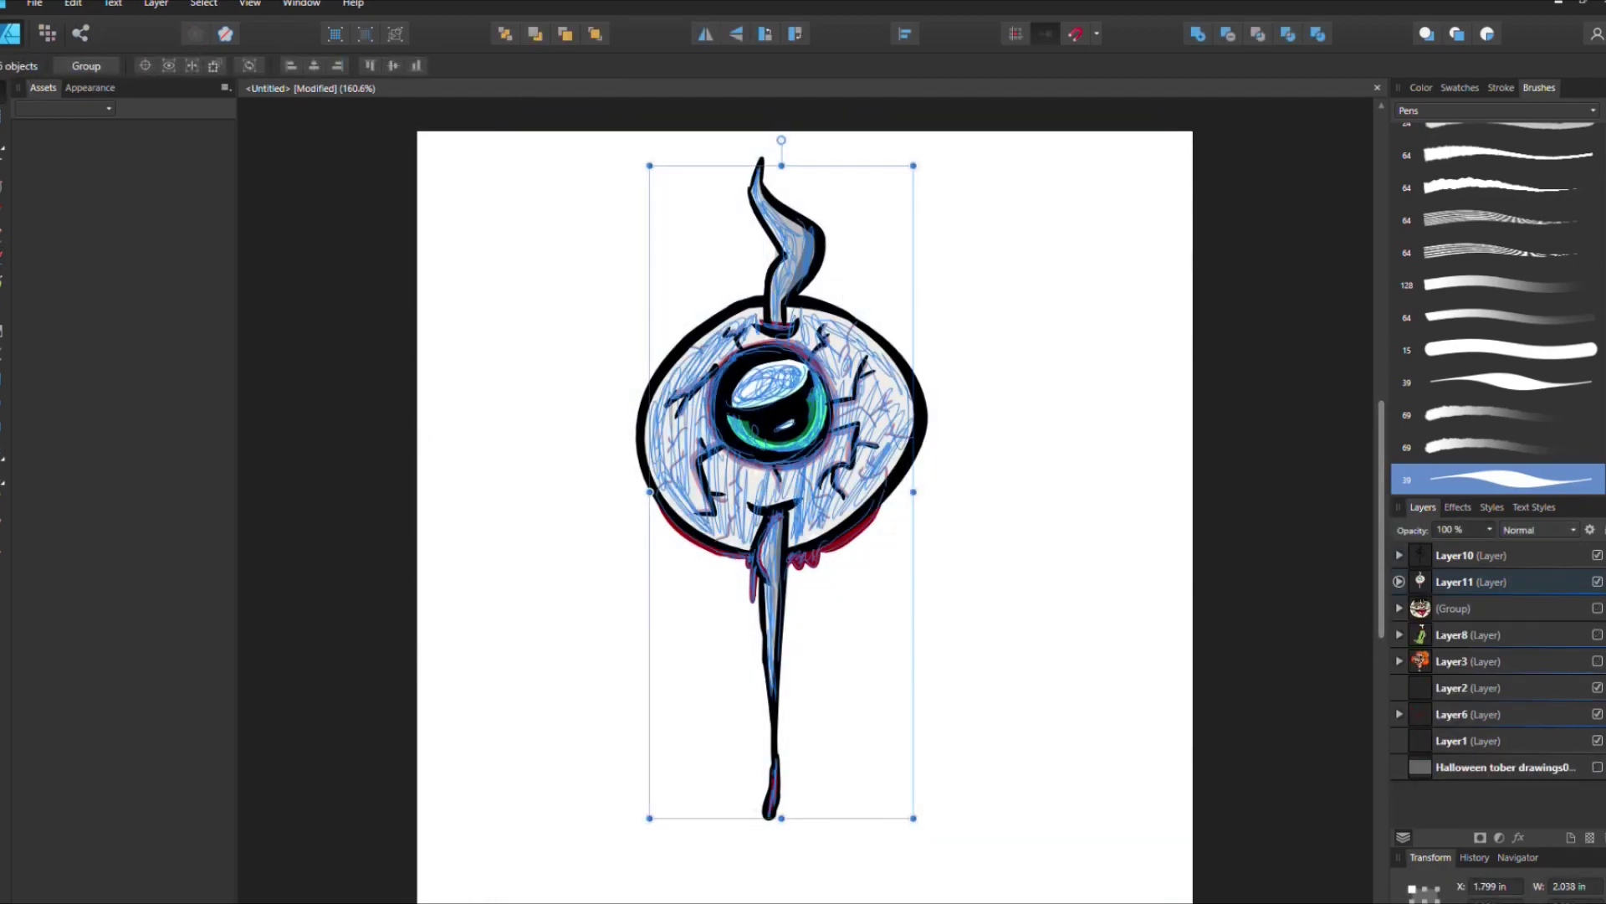
{"action": "key", "text": "ctrl+g"}
{"action": "key", "text": "ctrl+d"}
{"action": "key", "text": "b"}
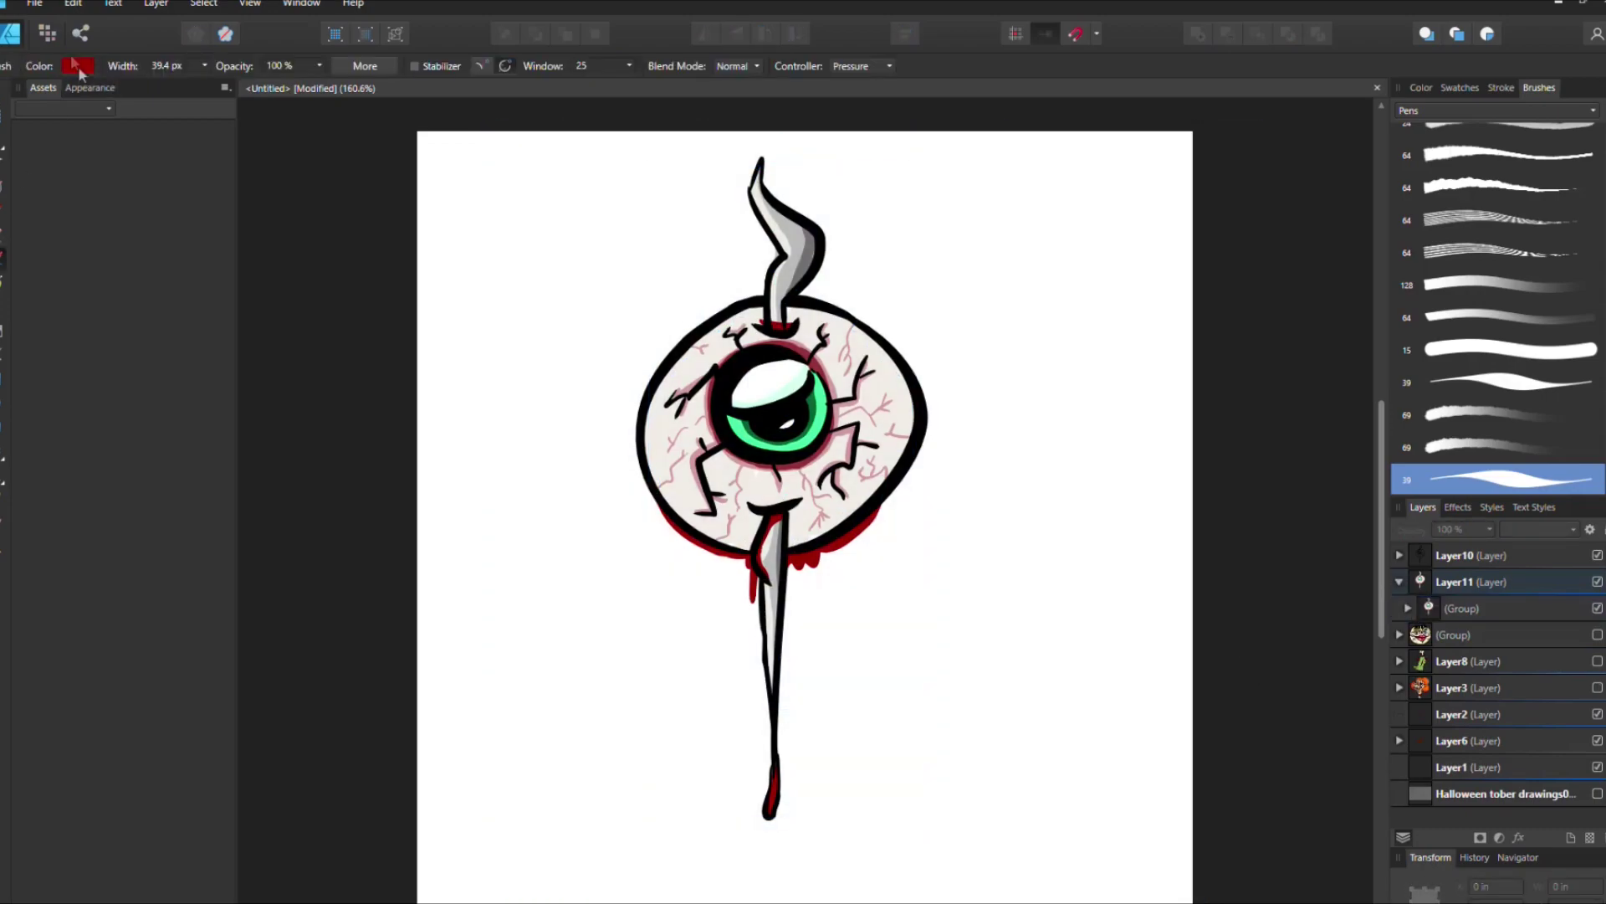
Step: Make a few brush clicks on the canvas, then select the whole eyeball drawing
{"action": "left_click", "coordinate": [818, 251]}
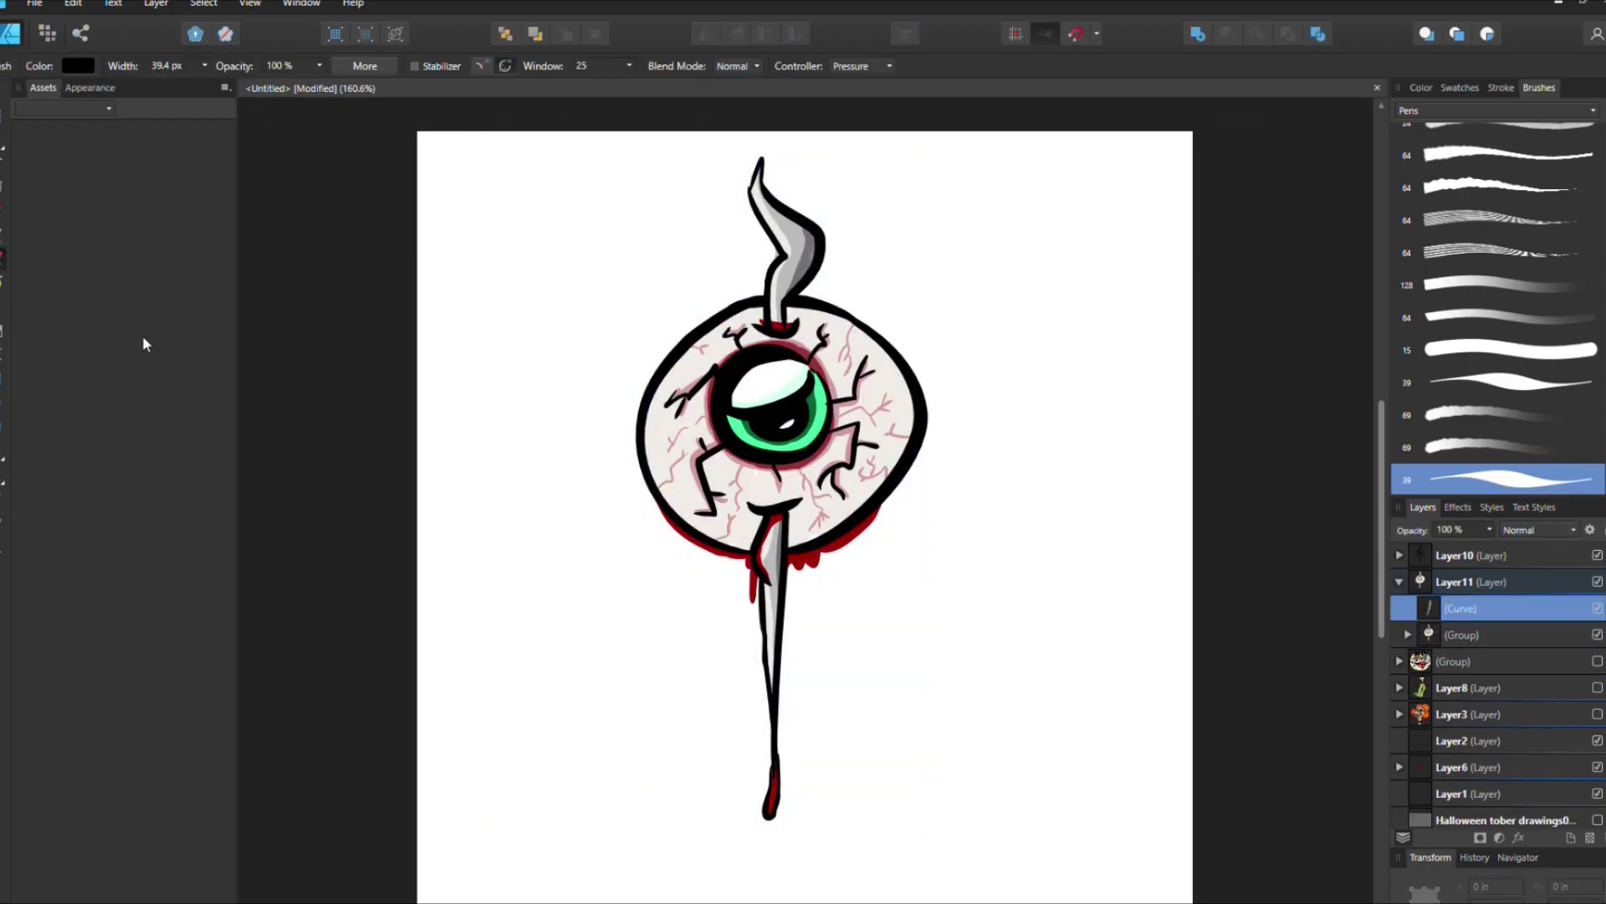
{"action": "left_click", "coordinate": [773, 283]}
{"action": "left_click", "coordinate": [783, 249]}
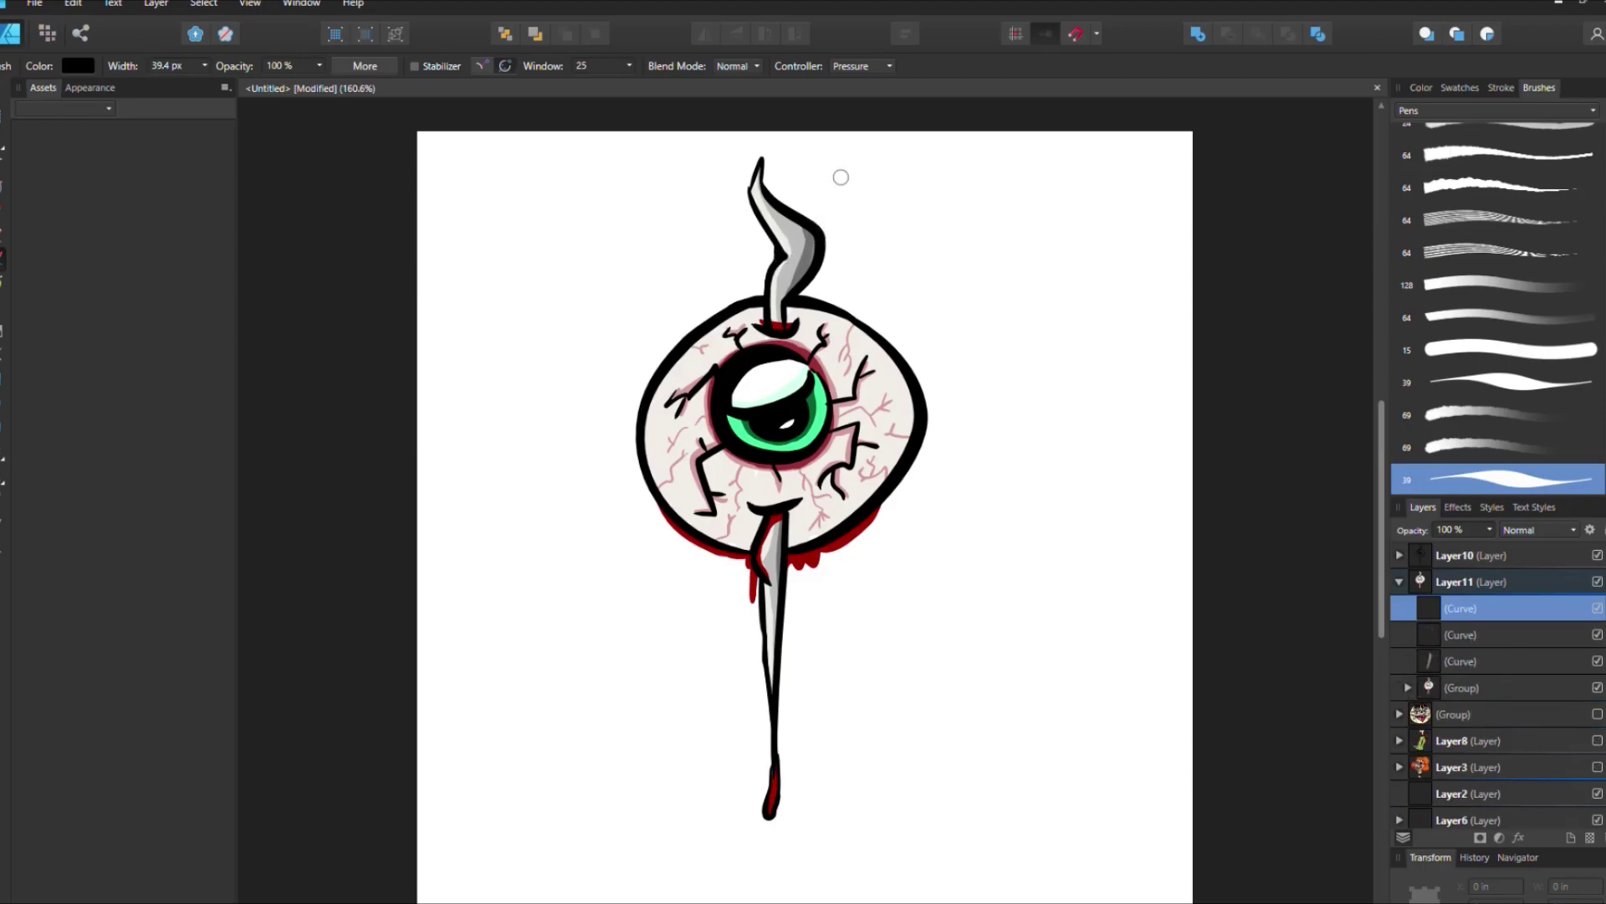
{"action": "key", "text": "v"}
{"action": "left_click_drag", "start_coordinate": [527, 172], "coordinate": [1188, 895]}
{"action": "left_click", "coordinate": [1474, 556]}
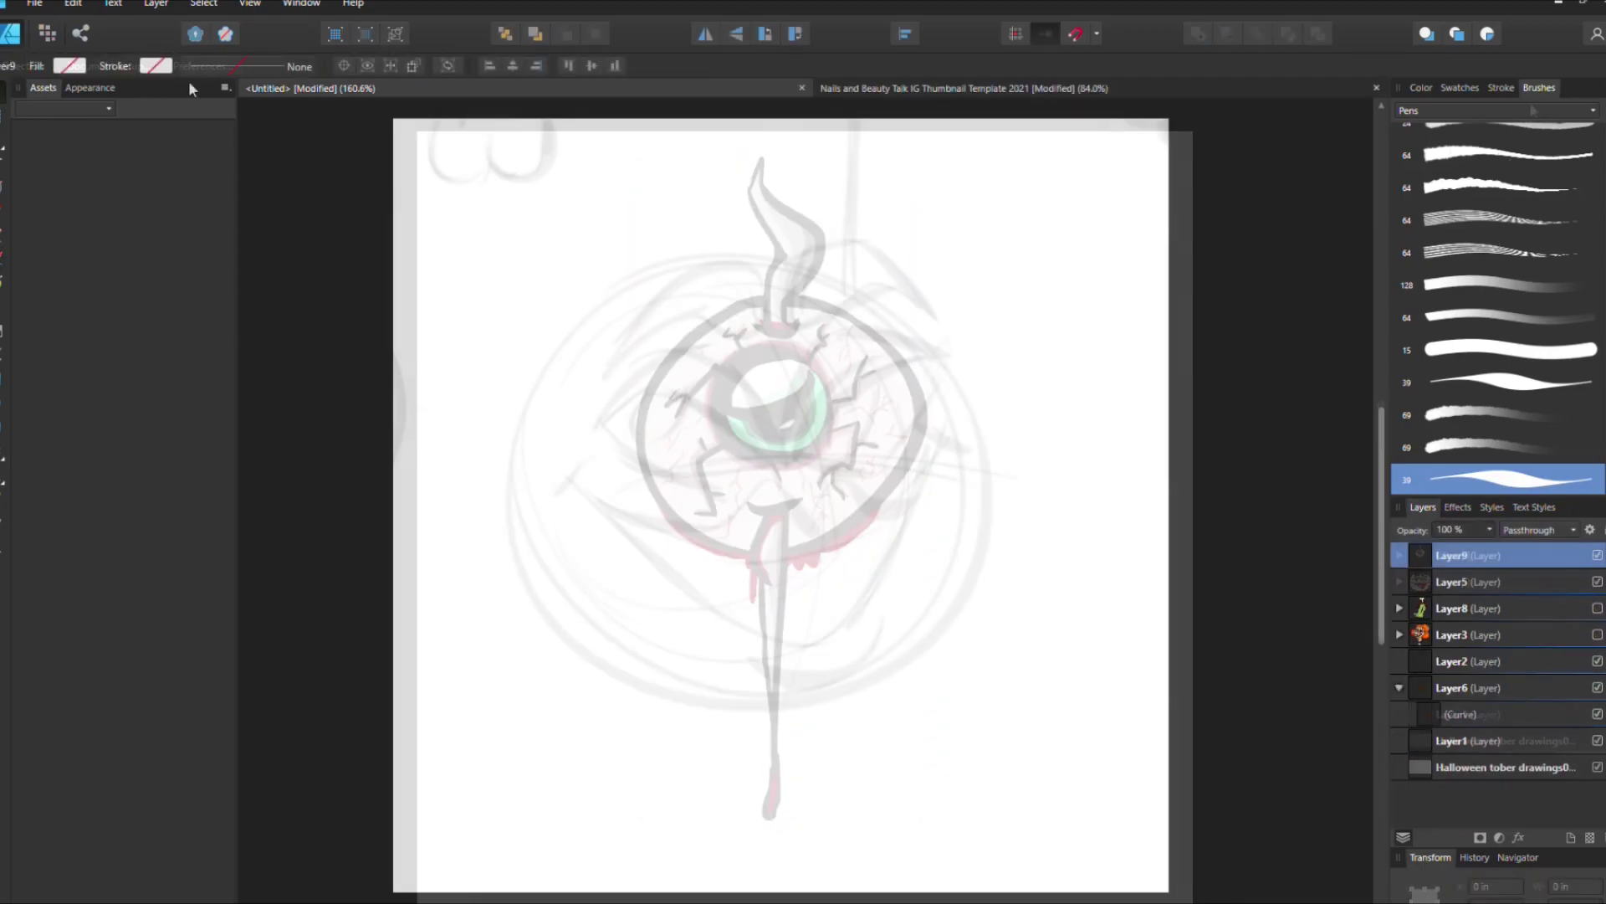
Step: Ink the bushy left brow in black with the Vector Brush, redoing stray strokes
{"action": "key", "text": "b"}
{"action": "mouse_move", "coordinate": [758, 261]}
{"action": "left_mouse_down"}
{"action": "mouse_move", "coordinate": [753, 339]}
{"action": "mouse_move", "coordinate": [693, 312]}
{"action": "left_mouse_up"}
{"action": "mouse_move", "coordinate": [608, 362]}
{"action": "left_mouse_down"}
{"action": "mouse_move", "coordinate": [765, 265]}
{"action": "mouse_move", "coordinate": [711, 316]}
{"action": "mouse_move", "coordinate": [728, 260]}
{"action": "mouse_move", "coordinate": [707, 311]}
{"action": "left_mouse_up"}
{"action": "key", "text": "ctrl+z"}
{"action": "mouse_move", "coordinate": [619, 351]}
{"action": "left_mouse_down"}
{"action": "mouse_move", "coordinate": [692, 300]}
{"action": "mouse_move", "coordinate": [750, 301]}
{"action": "mouse_move", "coordinate": [747, 328]}
{"action": "left_mouse_up"}
{"action": "left_click_drag", "start_coordinate": [613, 360], "coordinate": [687, 318]}
{"action": "key", "text": "ctrl+z"}
{"action": "key", "text": "ctrl+z"}
{"action": "left_click_drag", "start_coordinate": [721, 264], "coordinate": [757, 331]}
{"action": "mouse_move", "coordinate": [602, 364]}
{"action": "left_mouse_down"}
{"action": "mouse_move", "coordinate": [719, 310]}
{"action": "mouse_move", "coordinate": [690, 322]}
{"action": "mouse_move", "coordinate": [707, 323]}
{"action": "mouse_move", "coordinate": [636, 306]}
{"action": "mouse_move", "coordinate": [761, 260]}
{"action": "left_mouse_up"}
{"action": "left_click_drag", "start_coordinate": [799, 339], "coordinate": [924, 331]}
Step: Ink the right brow with a white stripe and spiky hair tips
{"action": "left_click_drag", "start_coordinate": [837, 251], "coordinate": [807, 330]}
{"action": "mouse_move", "coordinate": [846, 278]}
{"action": "left_mouse_down"}
{"action": "mouse_move", "coordinate": [879, 311]}
{"action": "mouse_move", "coordinate": [908, 281]}
{"action": "left_mouse_up"}
{"action": "left_click_drag", "start_coordinate": [790, 313], "coordinate": [783, 239]}
{"action": "left_click_drag", "start_coordinate": [774, 293], "coordinate": [763, 251]}
{"action": "left_click_drag", "start_coordinate": [870, 251], "coordinate": [902, 239]}
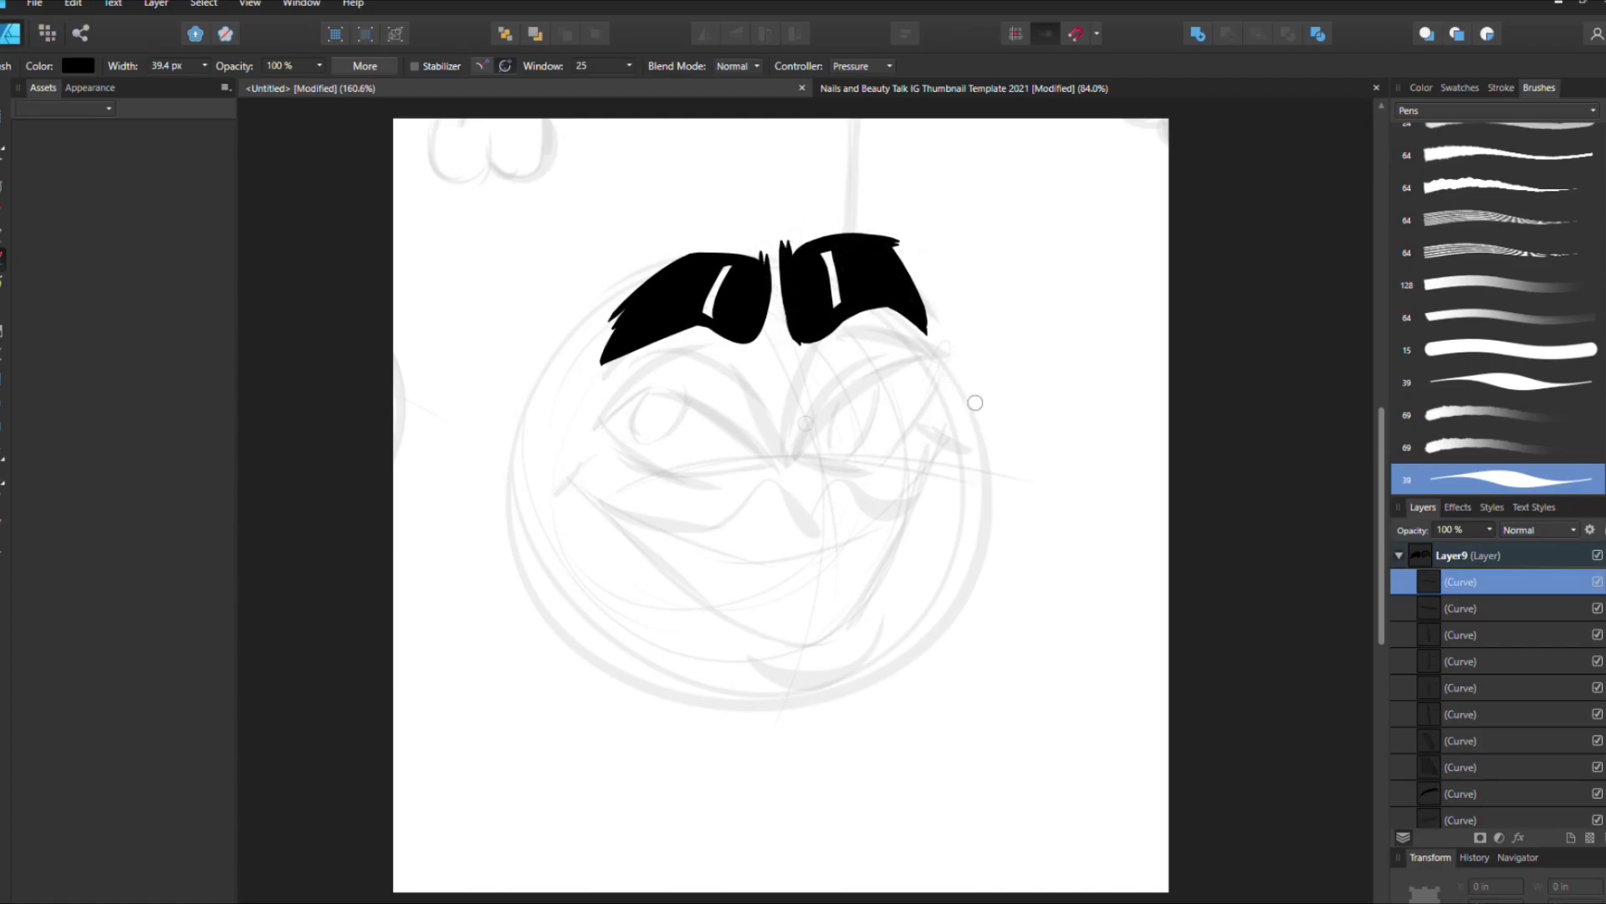
Step: Draw the upper eyelid wedges and lower eyelid lines under the brows
{"action": "left_click_drag", "start_coordinate": [789, 456], "coordinate": [954, 358]}
{"action": "left_click_drag", "start_coordinate": [782, 452], "coordinate": [929, 352]}
{"action": "mouse_move", "coordinate": [769, 456]}
{"action": "left_mouse_down"}
{"action": "mouse_move", "coordinate": [581, 429]}
{"action": "mouse_move", "coordinate": [769, 452]}
{"action": "left_mouse_up"}
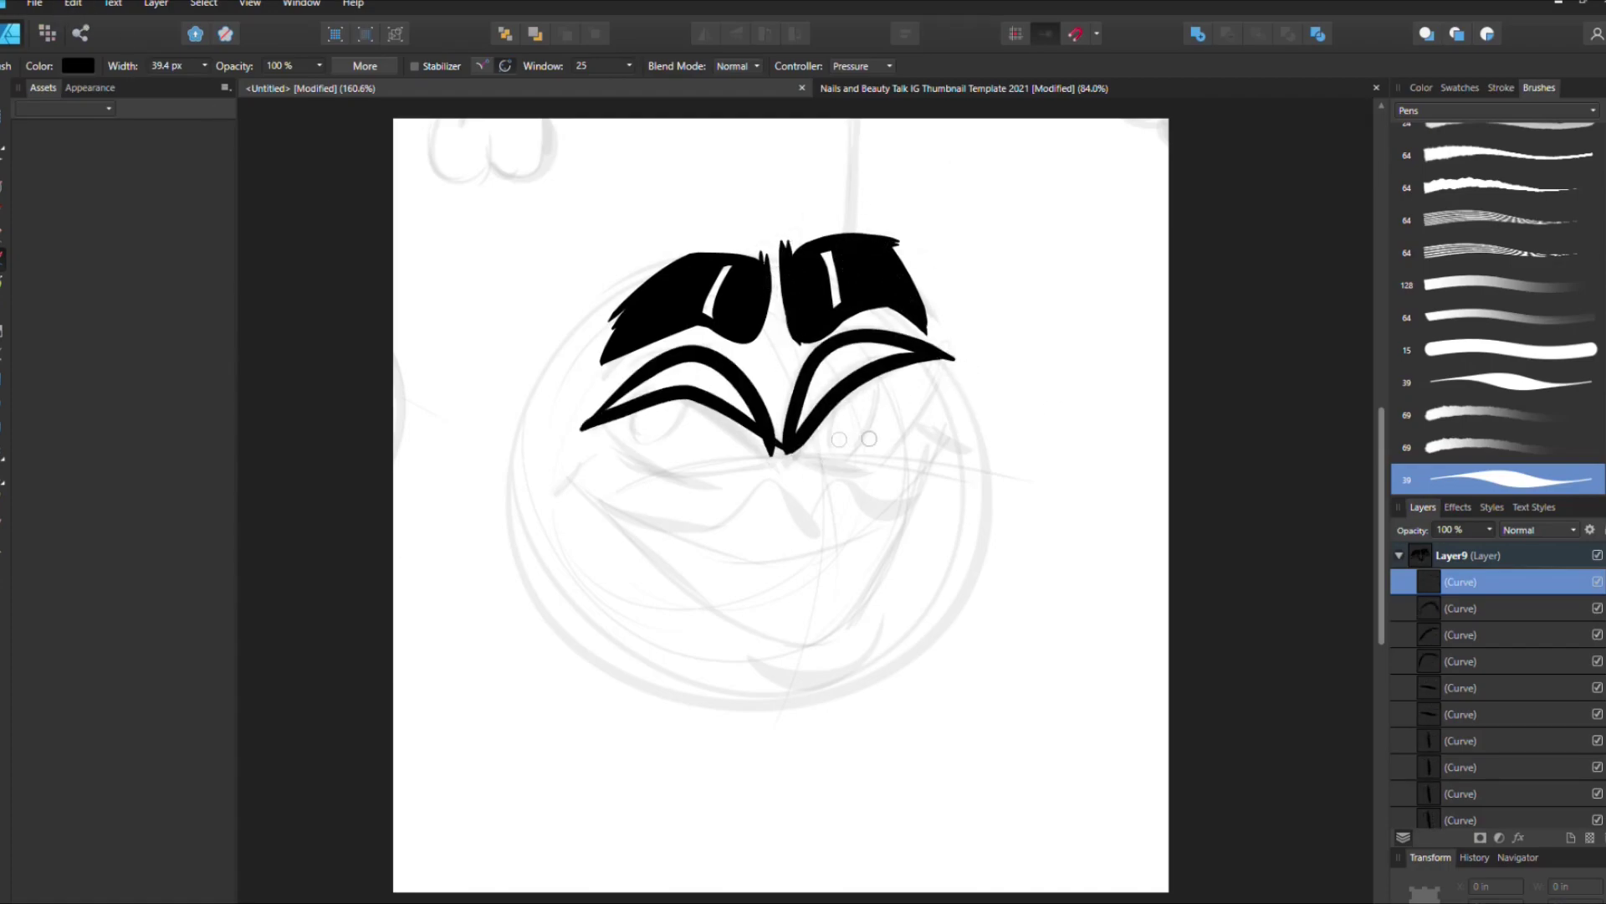
{"action": "left_click_drag", "start_coordinate": [584, 427], "coordinate": [707, 473]}
{"action": "left_click_drag", "start_coordinate": [711, 467], "coordinate": [952, 374]}
Step: Draw both irises with heavy upper lids and fill the pupils
{"action": "left_click_drag", "start_coordinate": [857, 393], "coordinate": [900, 410]}
{"action": "left_click_drag", "start_coordinate": [657, 406], "coordinate": [720, 422]}
{"action": "left_click_drag", "start_coordinate": [674, 410], "coordinate": [695, 428]}
{"action": "left_click_drag", "start_coordinate": [845, 410], "coordinate": [903, 393]}
{"action": "left_click_drag", "start_coordinate": [657, 407], "coordinate": [723, 418]}
{"action": "left_click_drag", "start_coordinate": [674, 414], "coordinate": [703, 428]}
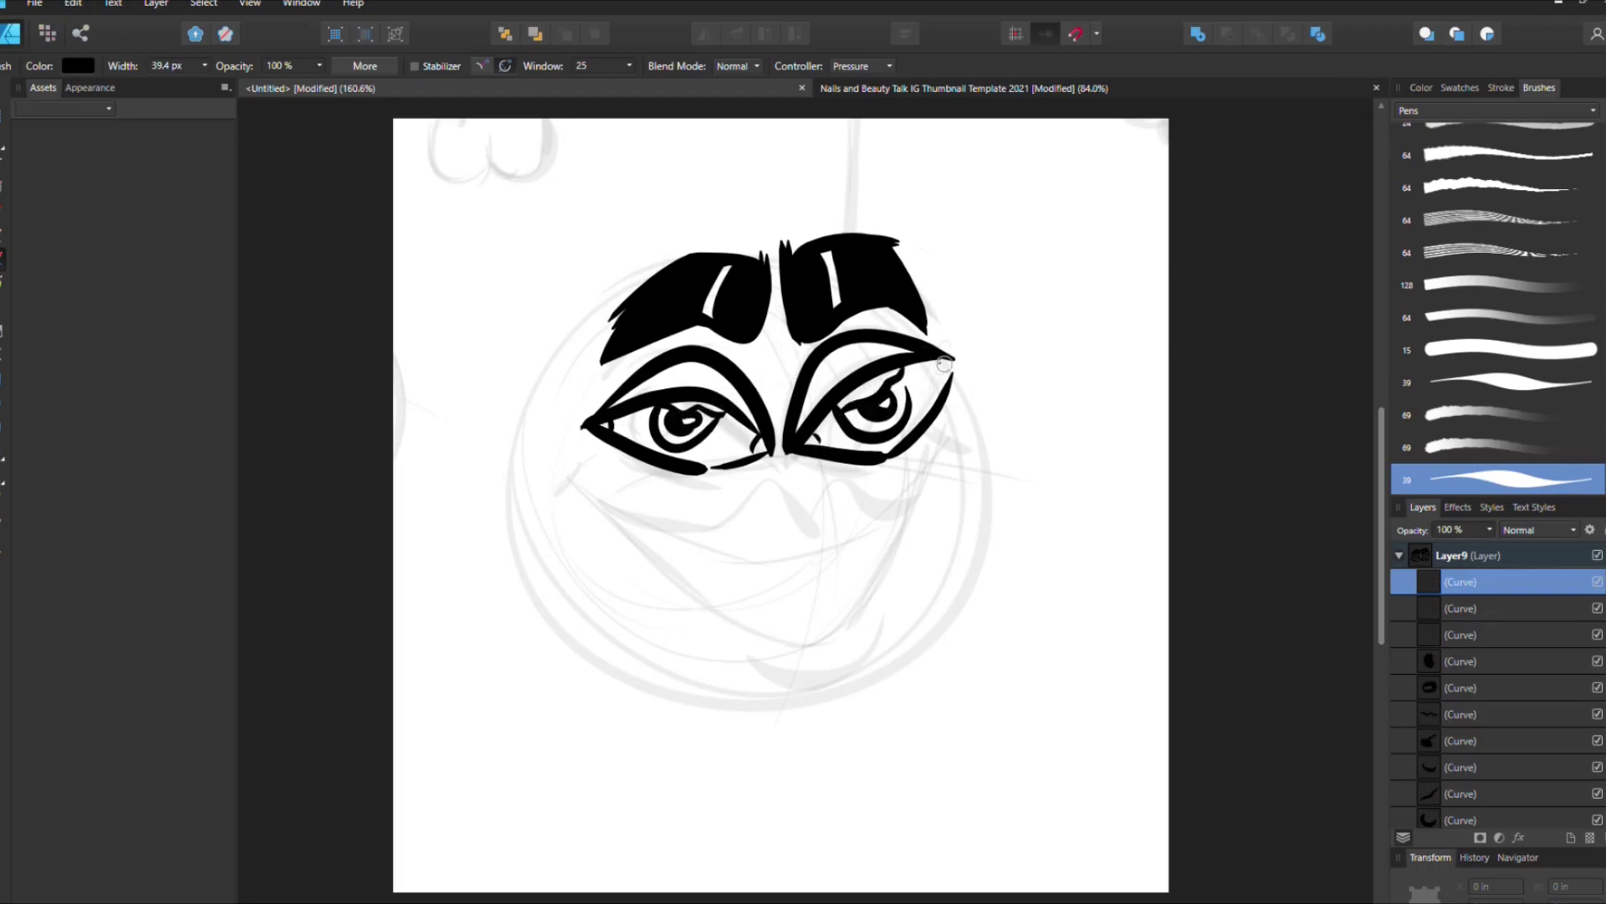
Step: Draw the wavy lips, chin line with zigzag, and loops at both mouth corners
{"action": "left_click_drag", "start_coordinate": [939, 360], "coordinate": [950, 376]}
{"action": "mouse_move", "coordinate": [593, 506]}
{"action": "left_mouse_down"}
{"action": "mouse_move", "coordinate": [950, 508]}
{"action": "mouse_move", "coordinate": [853, 552]}
{"action": "mouse_move", "coordinate": [941, 523]}
{"action": "left_mouse_up"}
{"action": "left_click_drag", "start_coordinate": [636, 534], "coordinate": [937, 527]}
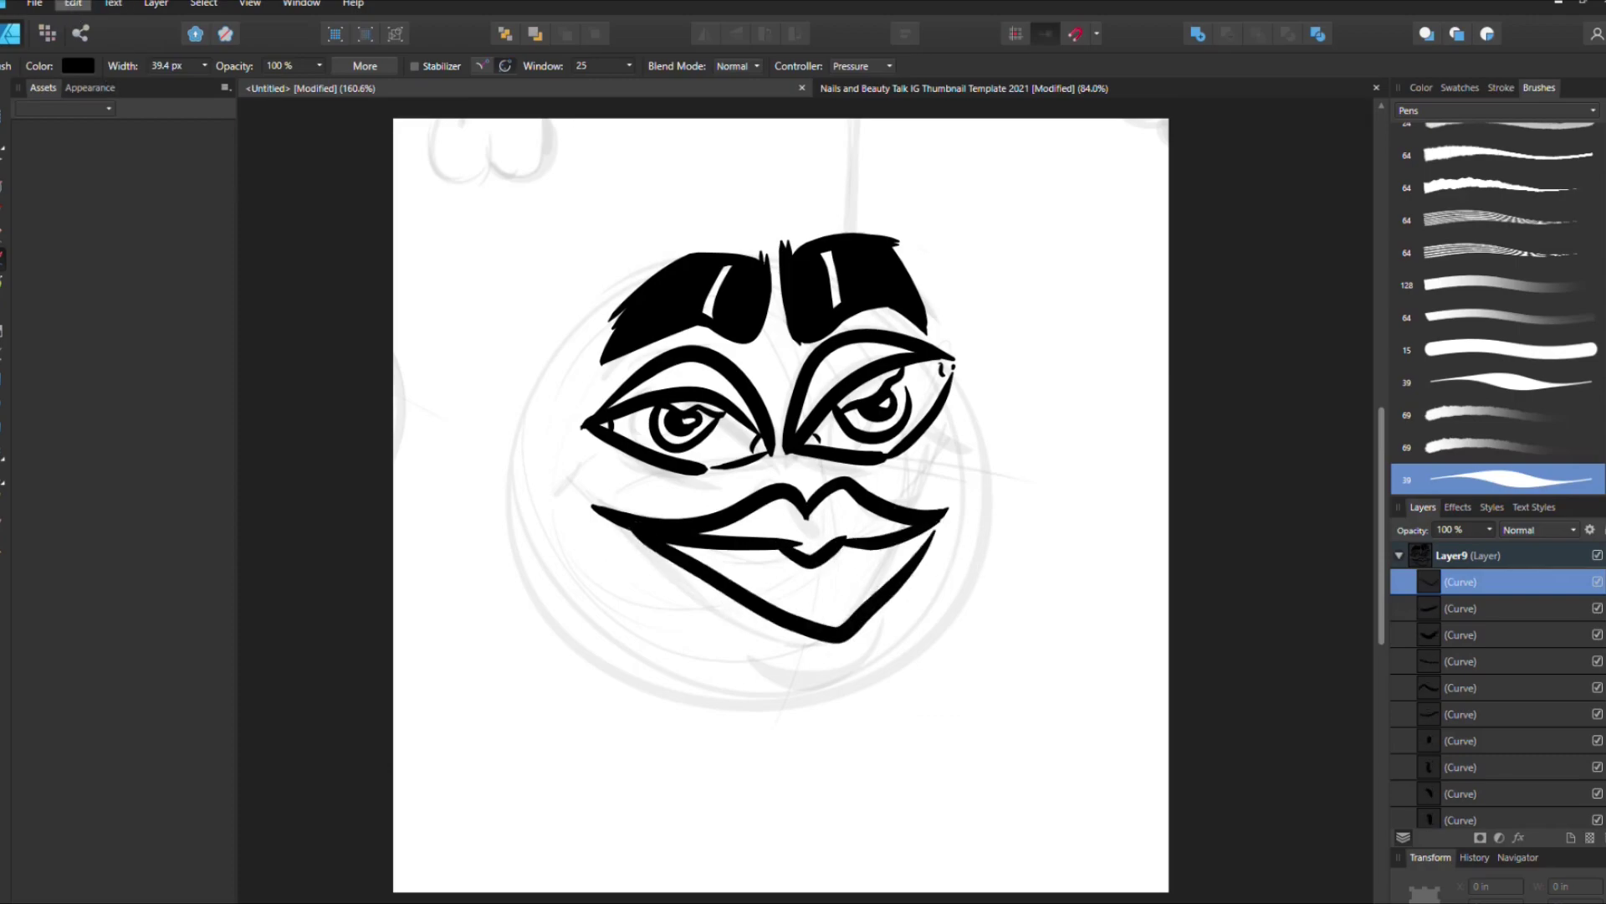
{"action": "key", "text": "ctrl+z"}
{"action": "left_click_drag", "start_coordinate": [623, 527], "coordinate": [912, 543]}
{"action": "left_click_drag", "start_coordinate": [818, 649], "coordinate": [811, 682]}
{"action": "left_click_drag", "start_coordinate": [933, 519], "coordinate": [987, 494]}
{"action": "left_click_drag", "start_coordinate": [614, 510], "coordinate": [585, 512]}
Step: Draw the round face outline and hatch both cheek loops and the mustache
{"action": "mouse_move", "coordinate": [658, 266]}
{"action": "left_mouse_down"}
{"action": "mouse_move", "coordinate": [783, 709]}
{"action": "mouse_move", "coordinate": [925, 303]}
{"action": "left_mouse_up"}
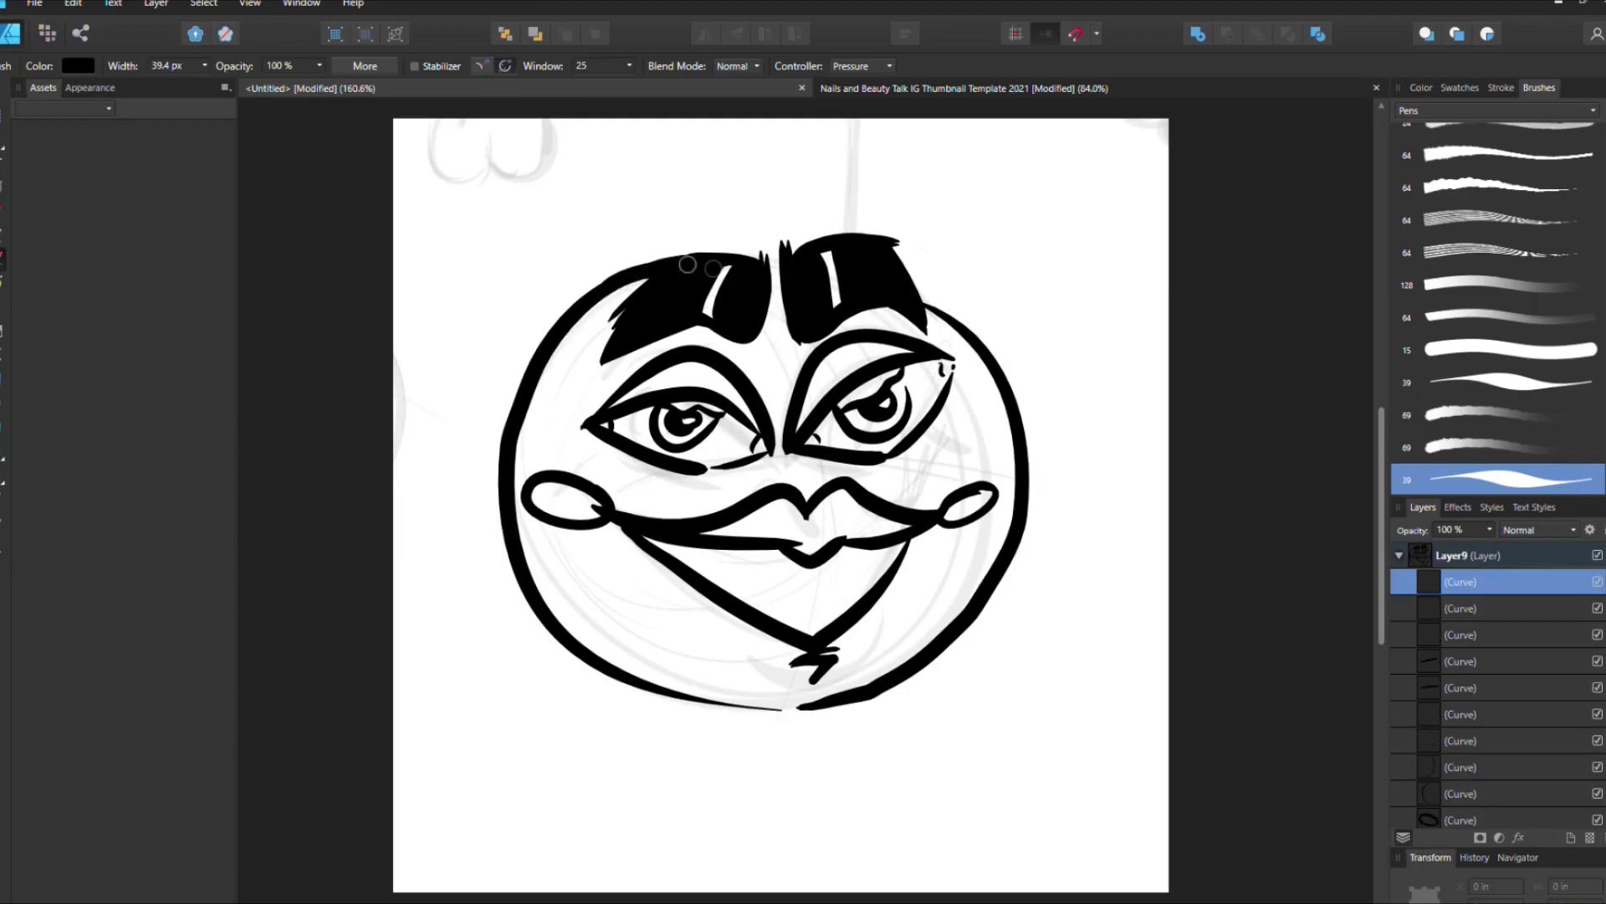
{"action": "left_click_drag", "start_coordinate": [539, 500], "coordinate": [553, 517]}
{"action": "left_click_drag", "start_coordinate": [962, 503], "coordinate": [991, 519]}
{"action": "left_click_drag", "start_coordinate": [815, 531], "coordinate": [891, 527]}
Step: Scatter crater circles and small dots across the face
{"action": "left_click_drag", "start_coordinate": [552, 408], "coordinate": [548, 411]}
{"action": "left_click_drag", "start_coordinate": [975, 422], "coordinate": [970, 427]}
{"action": "left_click_drag", "start_coordinate": [768, 353], "coordinate": [766, 359]}
{"action": "left_click_drag", "start_coordinate": [609, 565], "coordinate": [604, 569]}
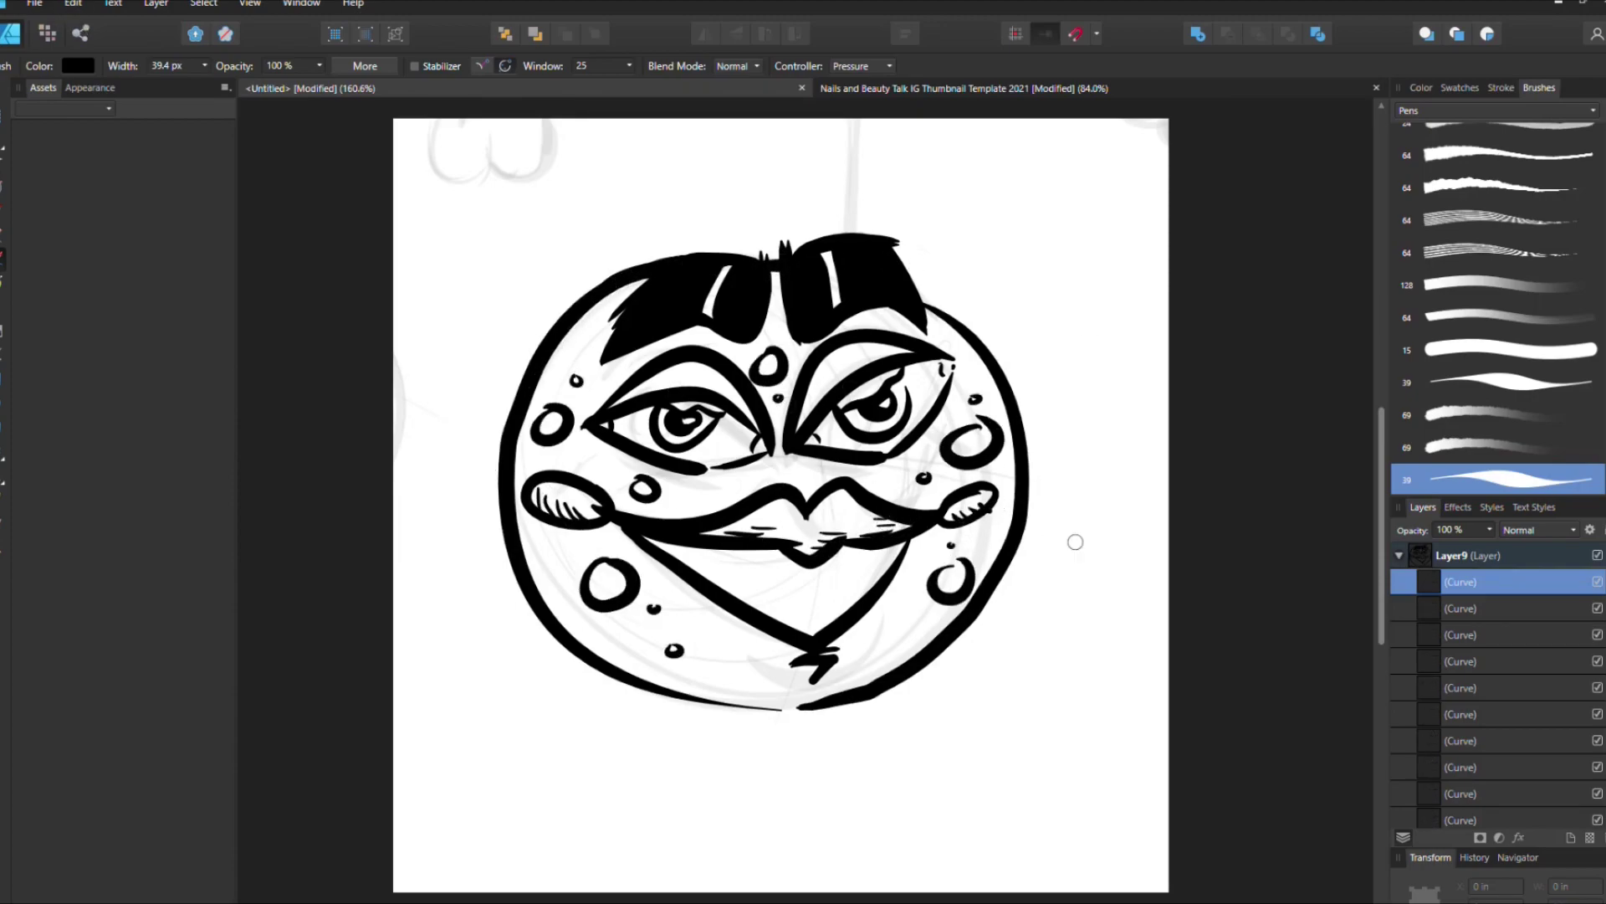
Step: Hatch under both eyes and along the chin, then start the cream base fill
{"action": "left_click_drag", "start_coordinate": [874, 481], "coordinate": [910, 462]}
{"action": "left_click_drag", "start_coordinate": [669, 485], "coordinate": [704, 477]}
{"action": "left_click_drag", "start_coordinate": [896, 577], "coordinate": [857, 596]}
{"action": "left_click_drag", "start_coordinate": [837, 603], "coordinate": [799, 619]}
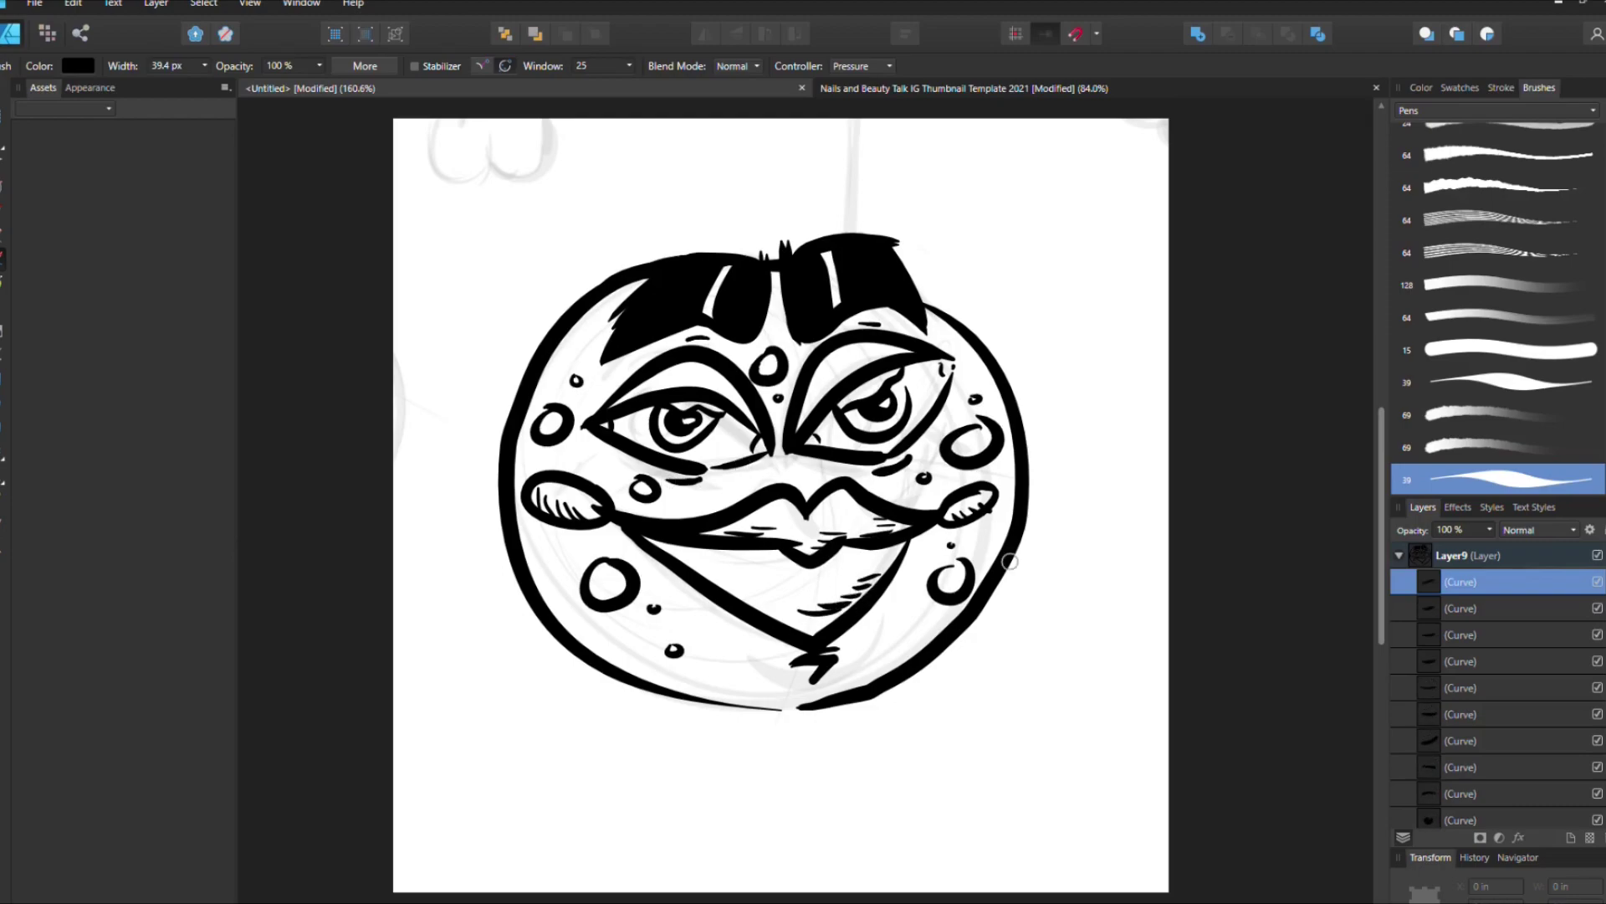
{"action": "mouse_move", "coordinate": [569, 352]}
{"action": "left_mouse_down"}
{"action": "mouse_move", "coordinate": [620, 643]}
{"action": "mouse_move", "coordinate": [1004, 535]}
{"action": "left_mouse_up"}
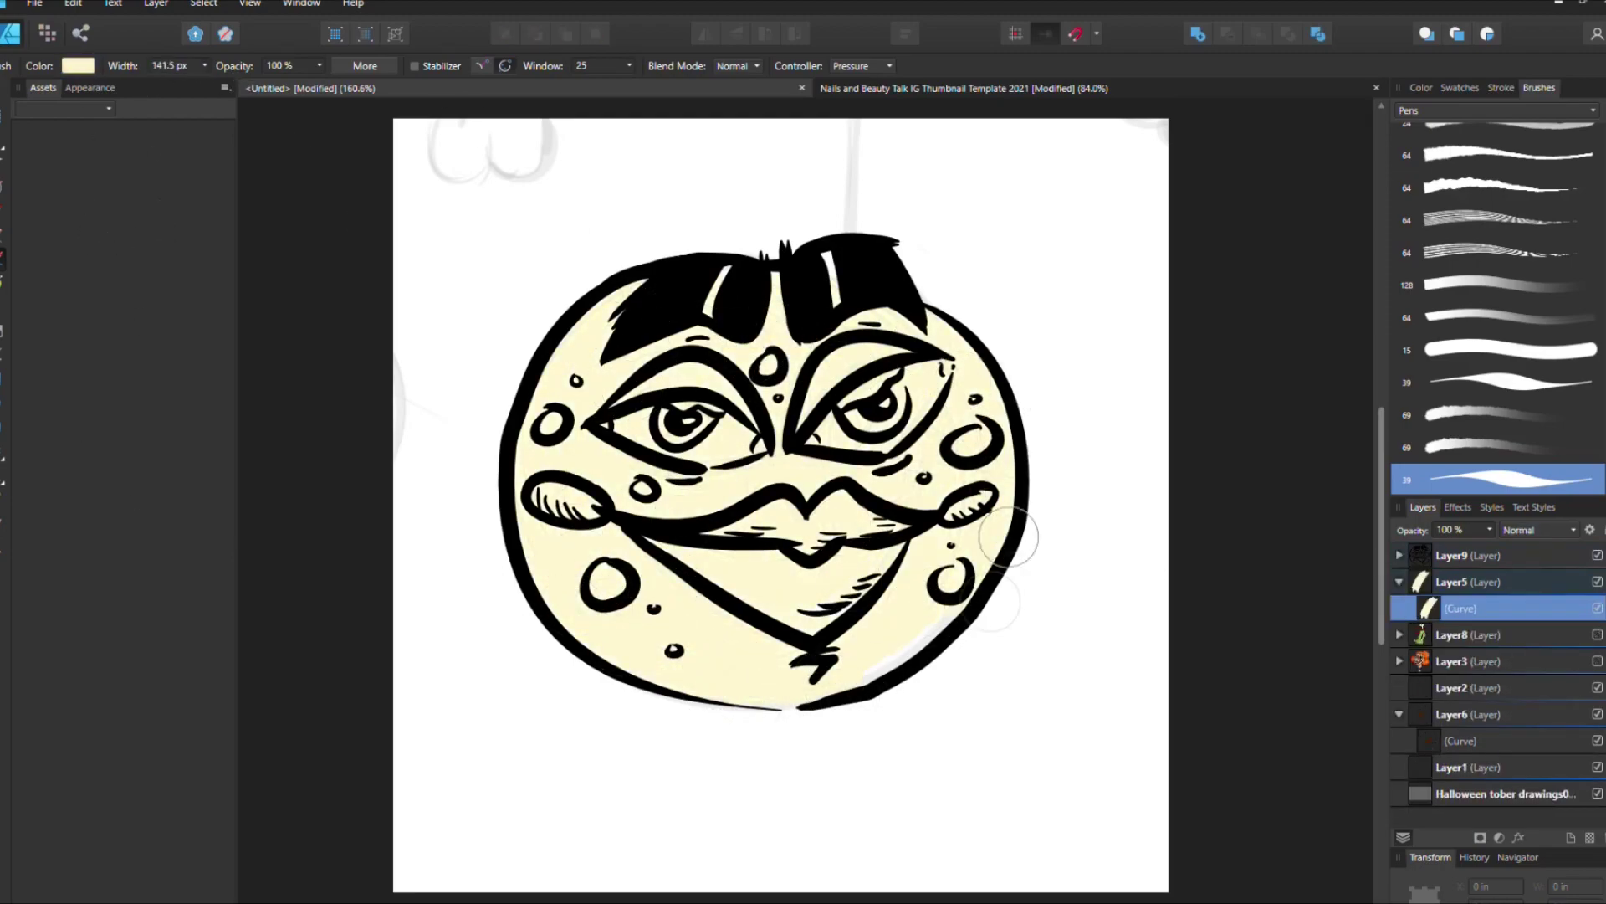
Step: Paint yellow highlights in the craters, along the face edge, near the brows and between the eyes
{"action": "left_click_drag", "start_coordinate": [544, 419], "coordinate": [559, 429]}
{"action": "left_click_drag", "start_coordinate": [958, 444], "coordinate": [985, 440]}
{"action": "left_click_drag", "start_coordinate": [596, 586], "coordinate": [621, 577]}
{"action": "left_click_drag", "start_coordinate": [523, 497], "coordinate": [529, 402]}
{"action": "left_click_drag", "start_coordinate": [837, 330], "coordinate": [888, 312]}
{"action": "left_click_drag", "start_coordinate": [682, 343], "coordinate": [786, 334]}
{"action": "left_click_drag", "start_coordinate": [728, 345], "coordinate": [753, 339]}
Step: Add a white brow highlight and eye whites, then fill the lips magenta with dark red shading
{"action": "left_click", "coordinate": [831, 297], "text": "alt"}
{"action": "left_click_drag", "start_coordinate": [831, 297], "coordinate": [826, 247]}
{"action": "left_click_drag", "start_coordinate": [744, 456], "coordinate": [836, 429]}
{"action": "left_click_drag", "start_coordinate": [911, 397], "coordinate": [941, 368]}
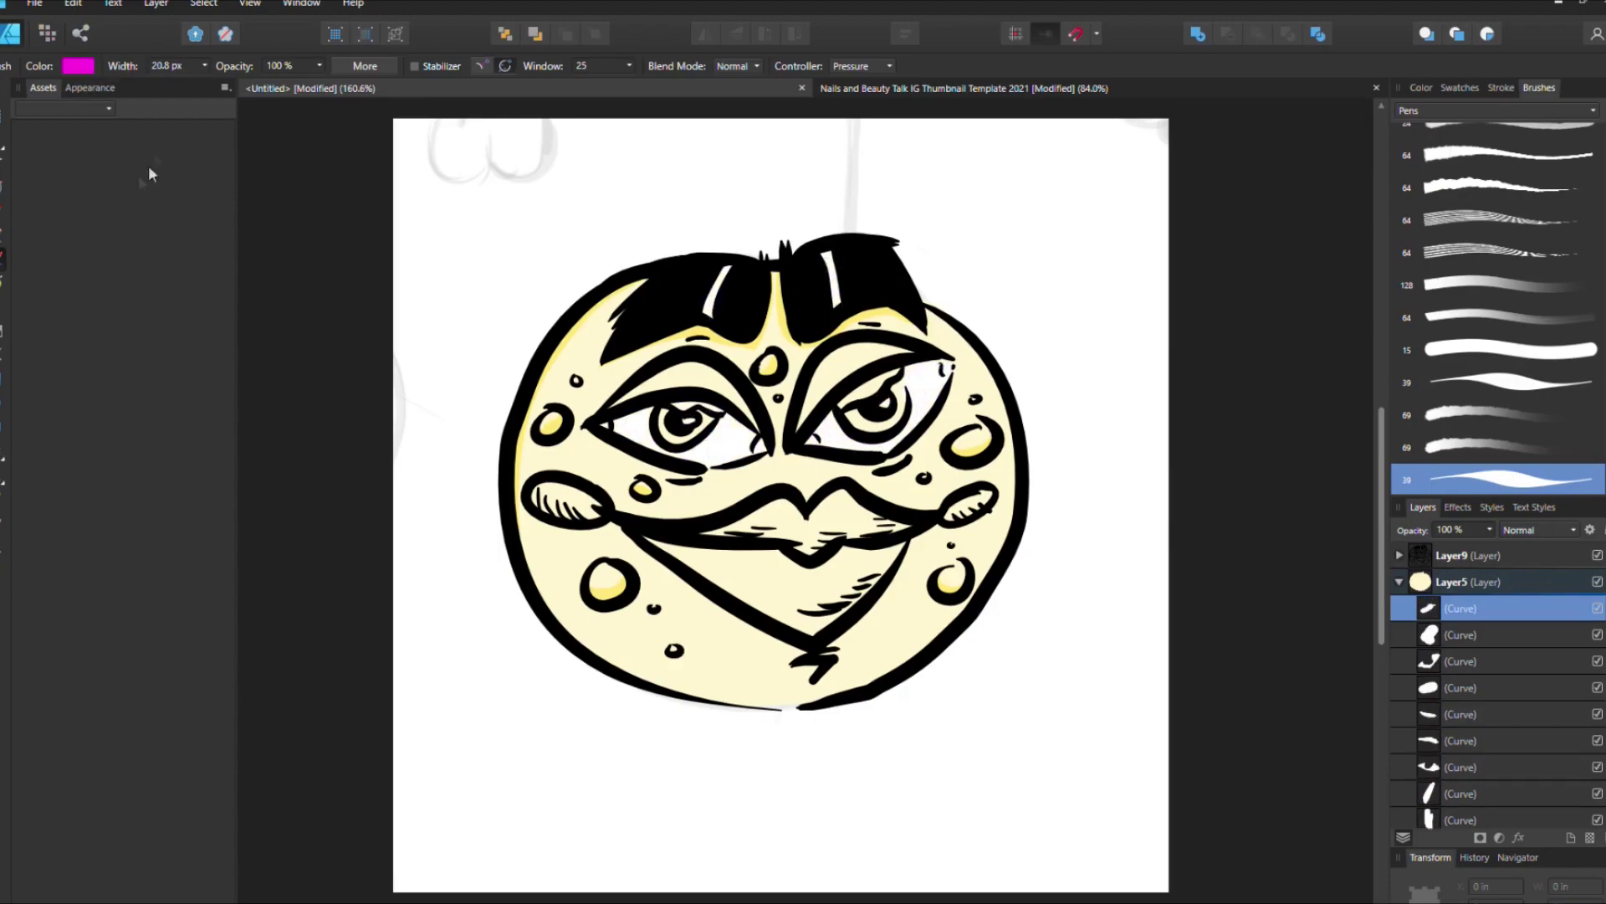
{"action": "left_click_drag", "start_coordinate": [707, 515], "coordinate": [793, 607]}
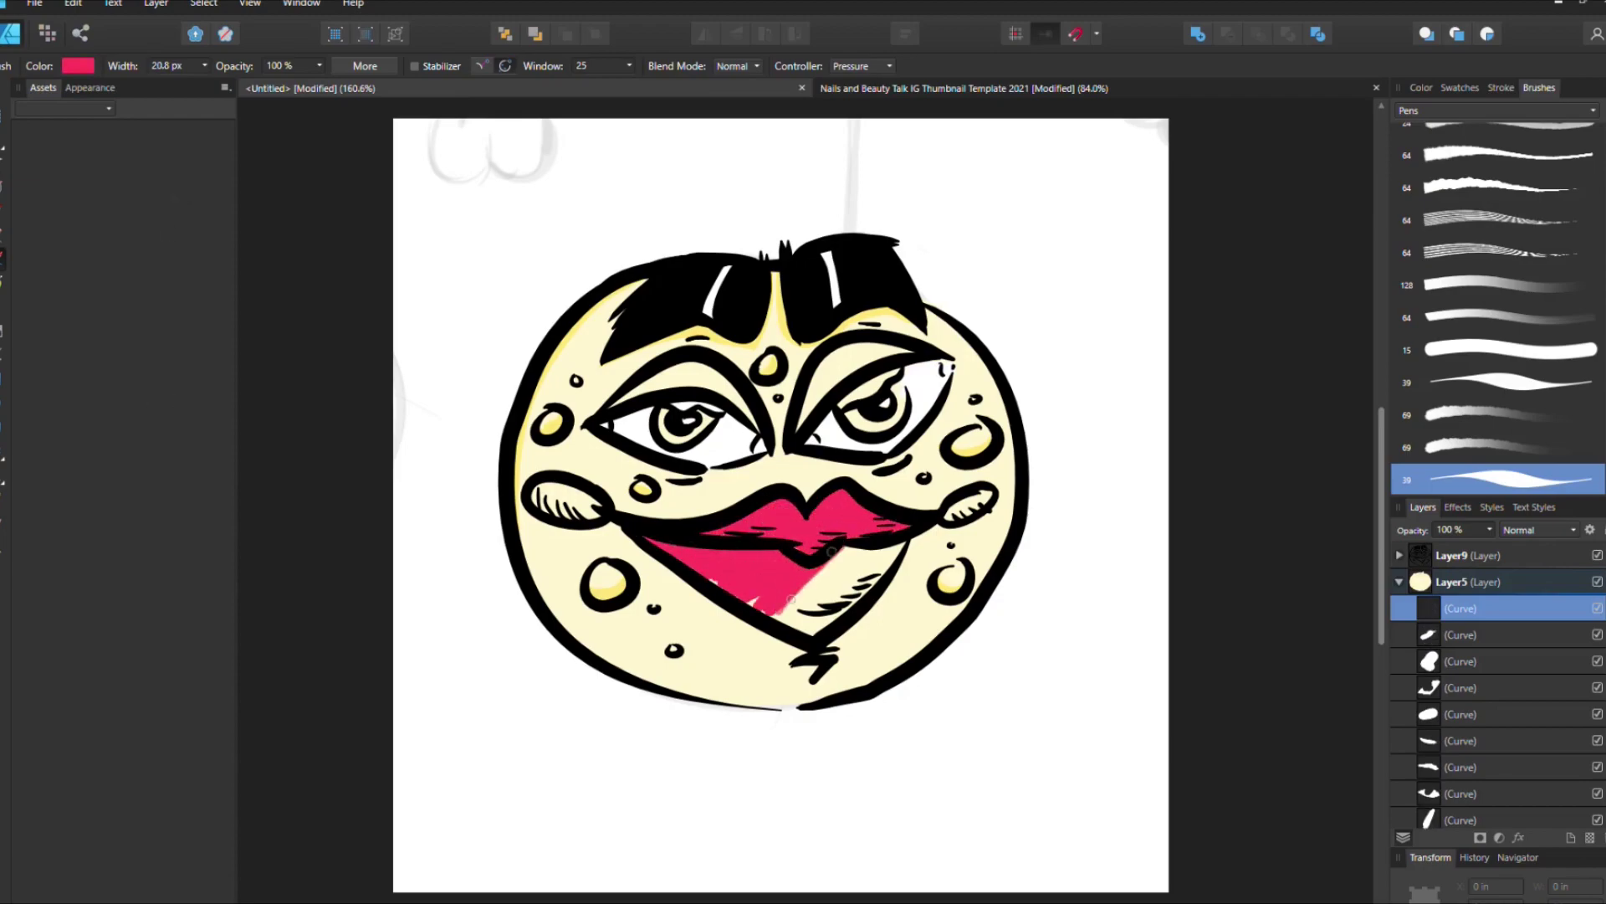
{"action": "mouse_move", "coordinate": [703, 536]}
{"action": "left_mouse_down"}
{"action": "mouse_move", "coordinate": [794, 535]}
{"action": "mouse_move", "coordinate": [781, 553]}
{"action": "left_mouse_up"}
Step: Paint pink blush on both cheeks and pale pink highlights on the lips
{"action": "key", "text": "x"}
{"action": "left_click_drag", "start_coordinate": [565, 497], "coordinate": [598, 508]}
{"action": "left_click_drag", "start_coordinate": [946, 512], "coordinate": [991, 496]}
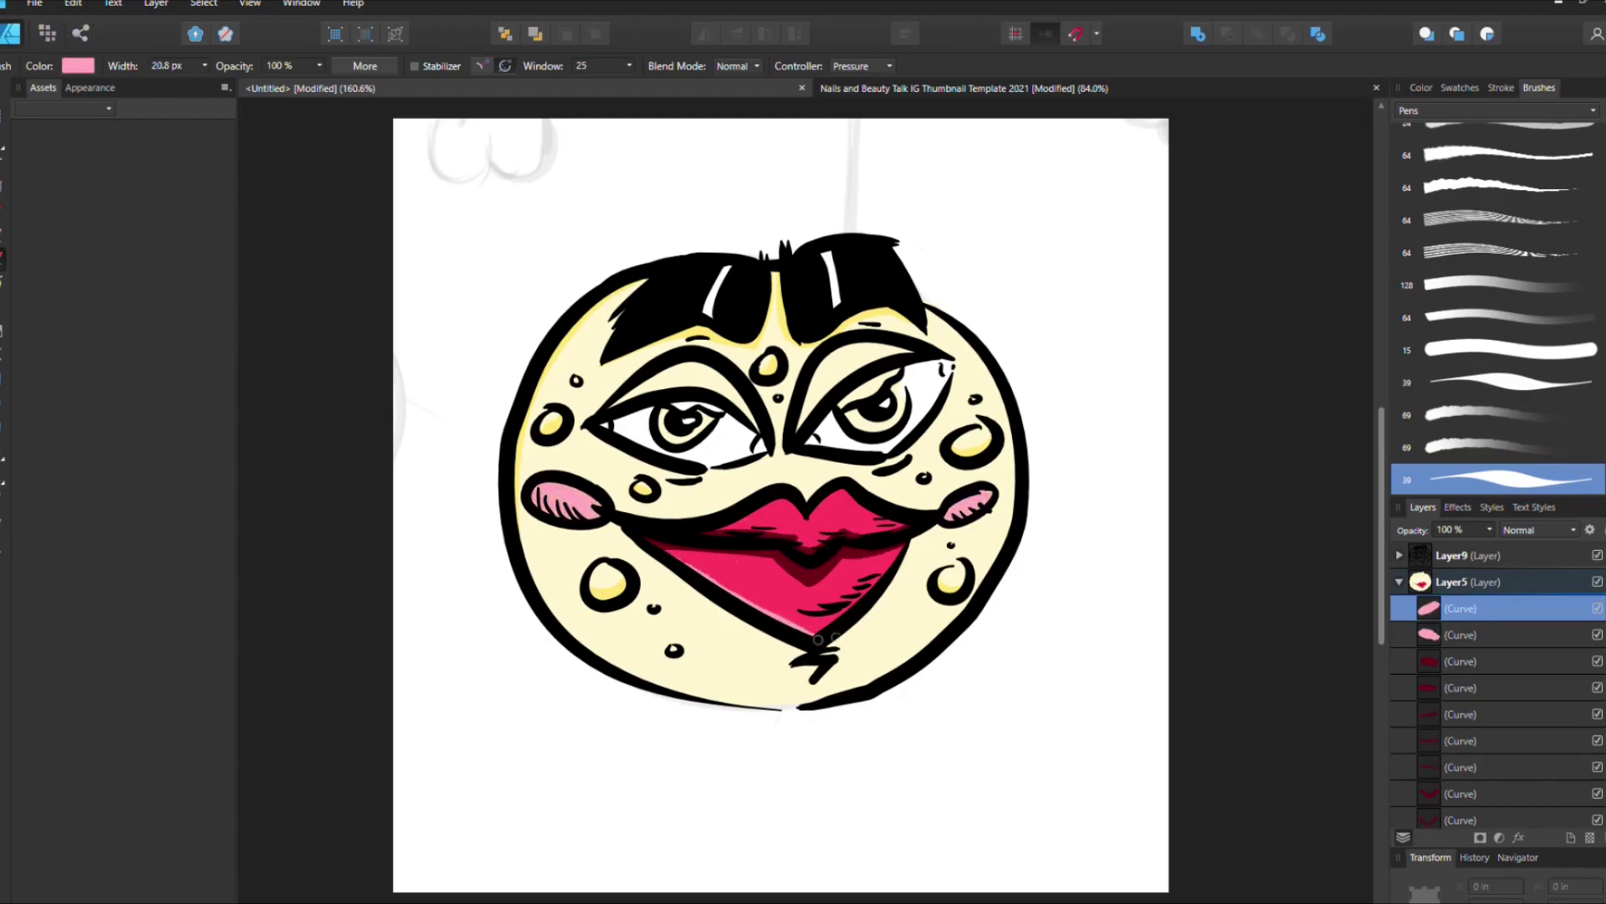
{"action": "left_click_drag", "start_coordinate": [770, 509], "coordinate": [862, 513]}
{"action": "left_click_drag", "start_coordinate": [736, 575], "coordinate": [782, 594]}
{"action": "left_click_drag", "start_coordinate": [811, 592], "coordinate": [862, 581]}
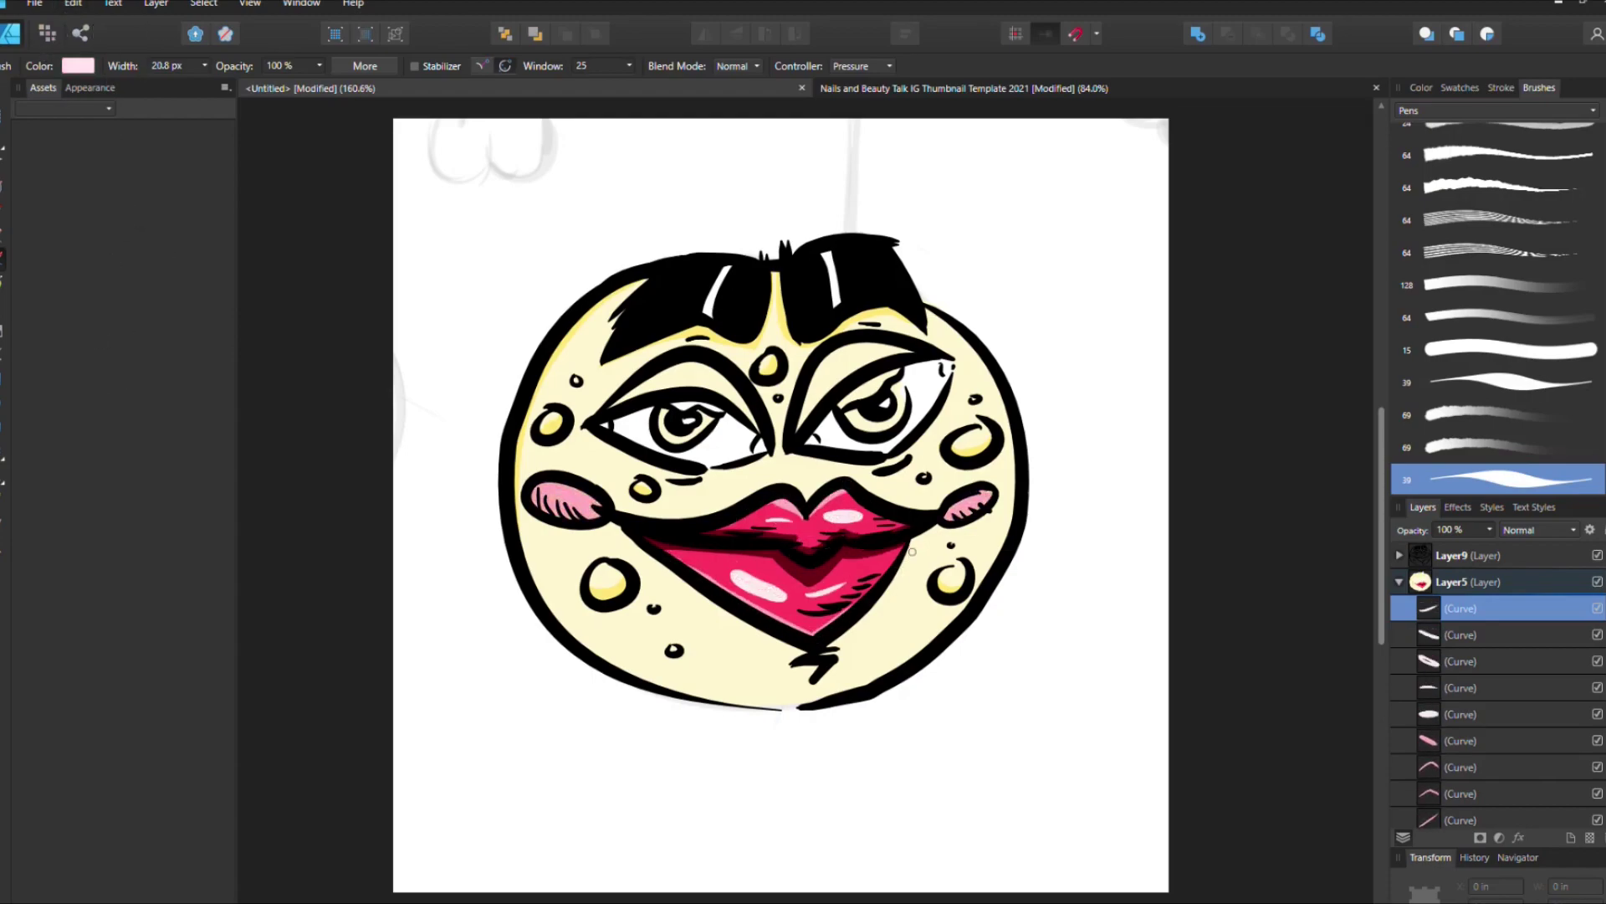
Step: Colour both irises, replacing orange with blue
{"action": "left_click_drag", "start_coordinate": [665, 418], "coordinate": [707, 427]}
{"action": "mouse_move", "coordinate": [849, 418]}
{"action": "left_mouse_down"}
{"action": "mouse_move", "coordinate": [900, 402]}
{"action": "mouse_move", "coordinate": [904, 381]}
{"action": "left_mouse_up"}
{"action": "key", "text": "x"}
{"action": "left_click_drag", "start_coordinate": [658, 429], "coordinate": [707, 418]}
{"action": "left_click_drag", "start_coordinate": [853, 422], "coordinate": [902, 385]}
Step: Add red accents at the corners of both eyes
{"action": "key", "text": "x"}
{"action": "left_click_drag", "start_coordinate": [619, 422], "coordinate": [607, 426]}
{"action": "left_click_drag", "start_coordinate": [761, 436], "coordinate": [758, 447]}
{"action": "left_click_drag", "start_coordinate": [941, 364], "coordinate": [950, 377]}
{"action": "left_click_drag", "start_coordinate": [808, 435], "coordinate": [815, 441]}
Step: Paint orange creases and eyeshadow above both eyes
{"action": "key", "text": "x"}
{"action": "left_click_drag", "start_coordinate": [618, 403], "coordinate": [895, 355]}
{"action": "left_click_drag", "start_coordinate": [807, 402], "coordinate": [932, 352]}
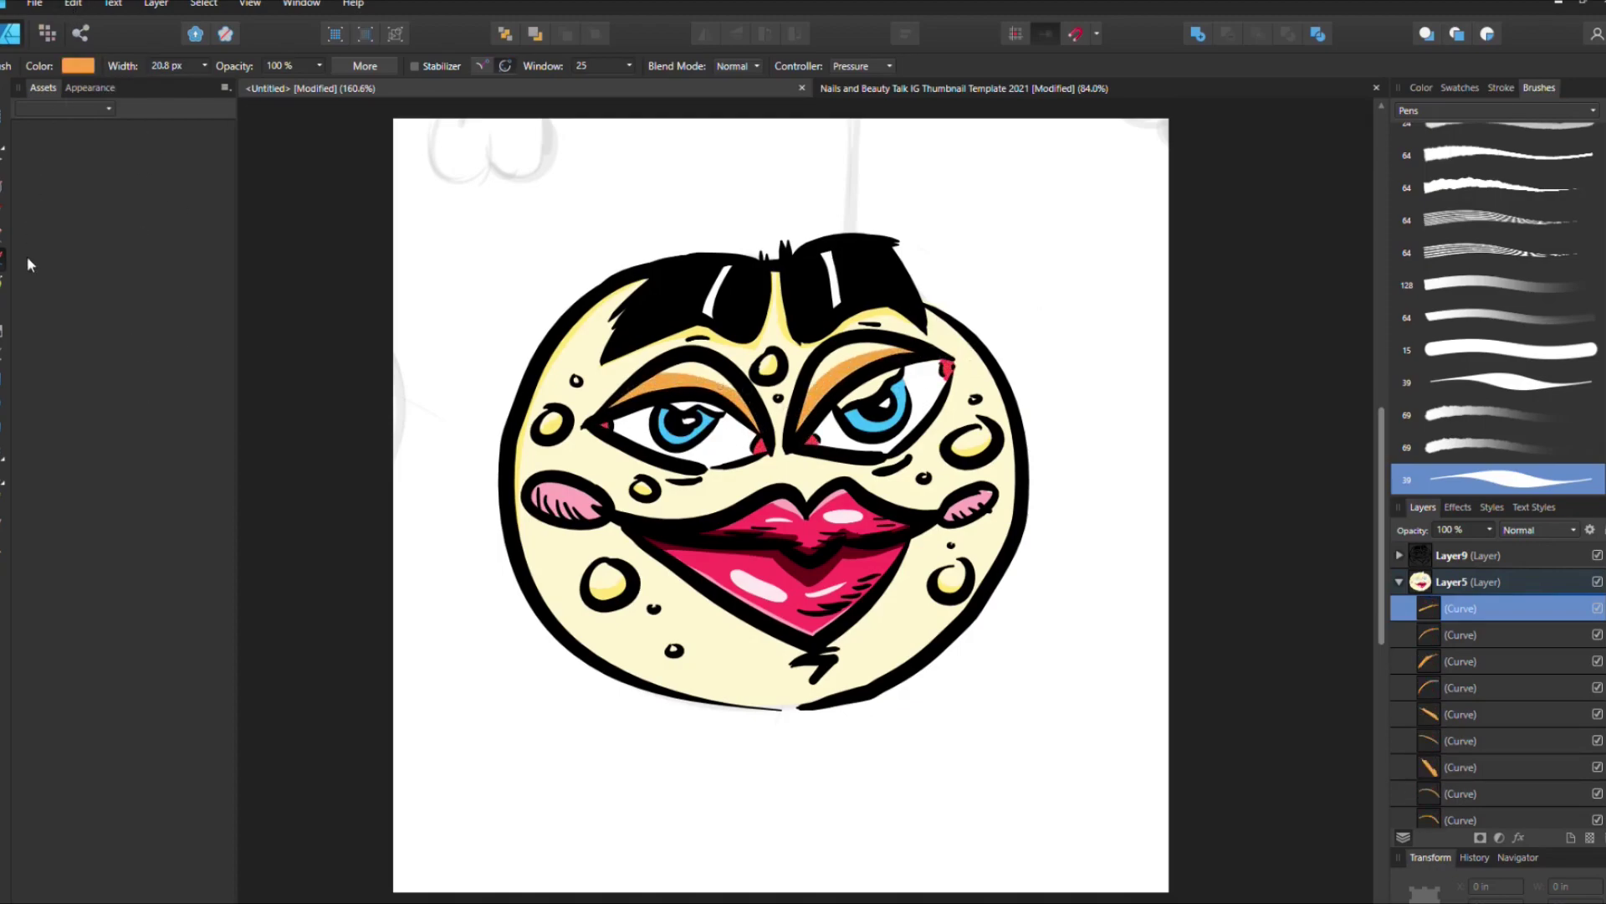